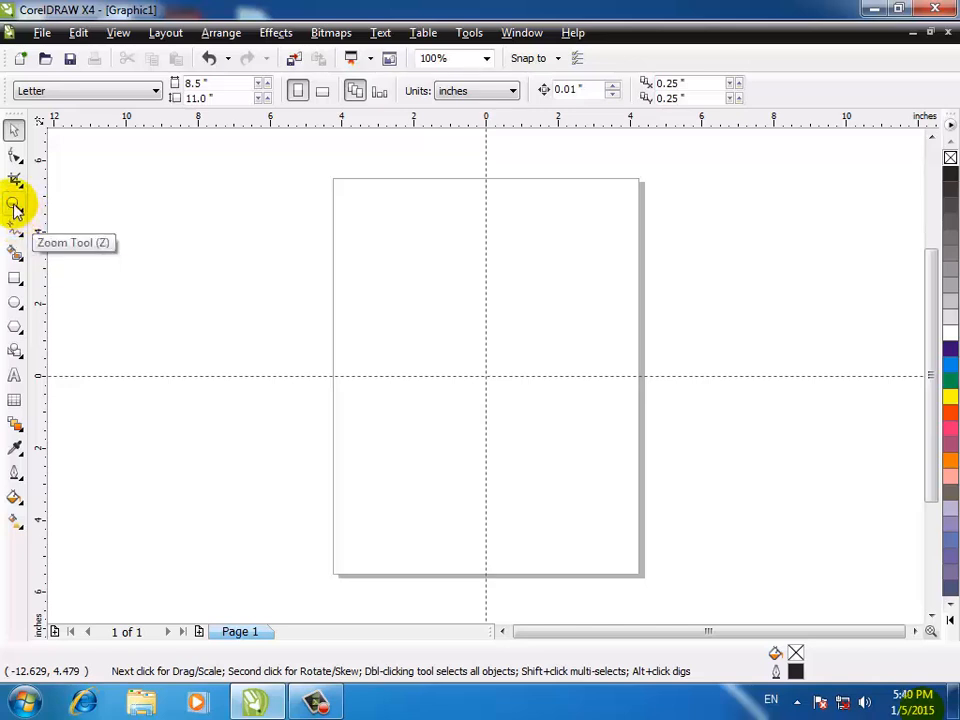
- Pan the view with the Hand tool to shift the page lower in the drawing window
left_click(15, 208)
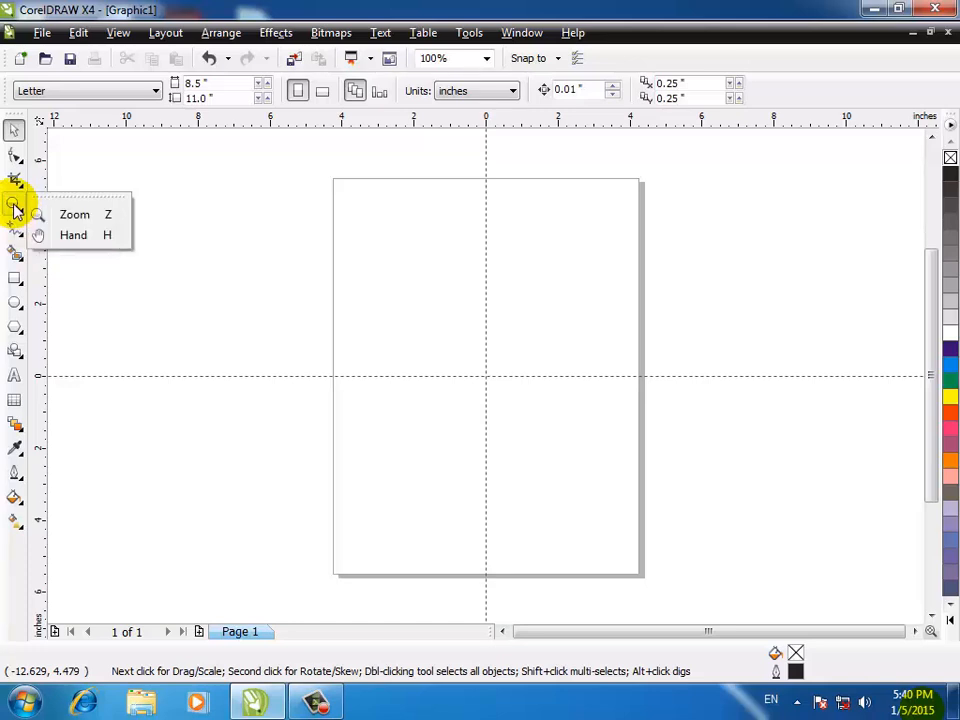
left_click(72, 239)
left_click_drag(497, 246, 476, 340)
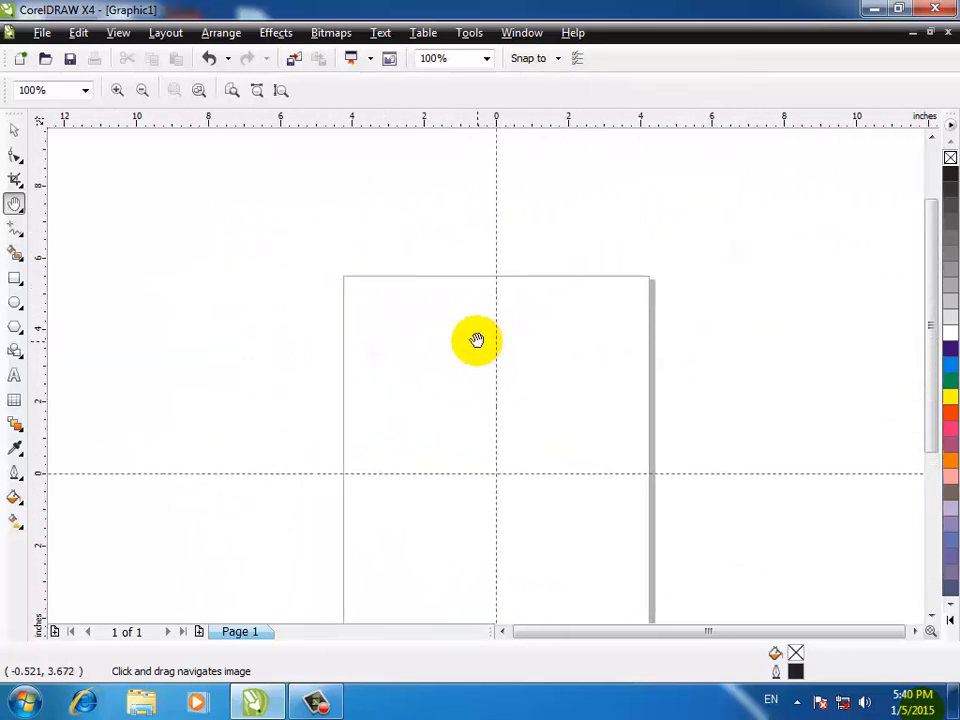
- Magnify the page's upper-left corner with the Zoom tool up to 6400%
left_click(15, 205)
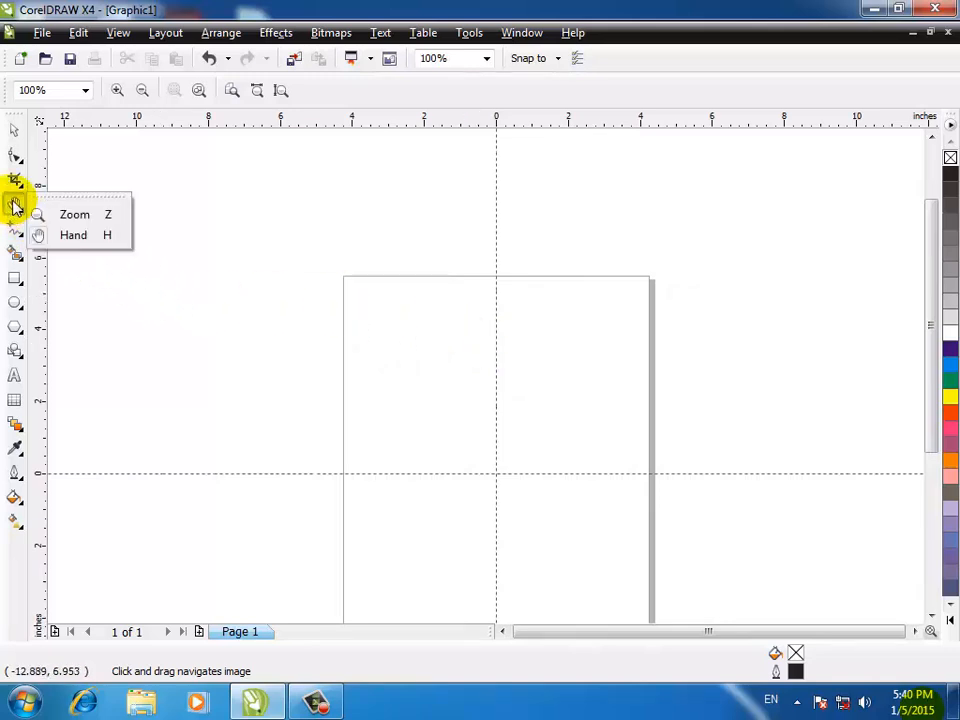
left_click(76, 219)
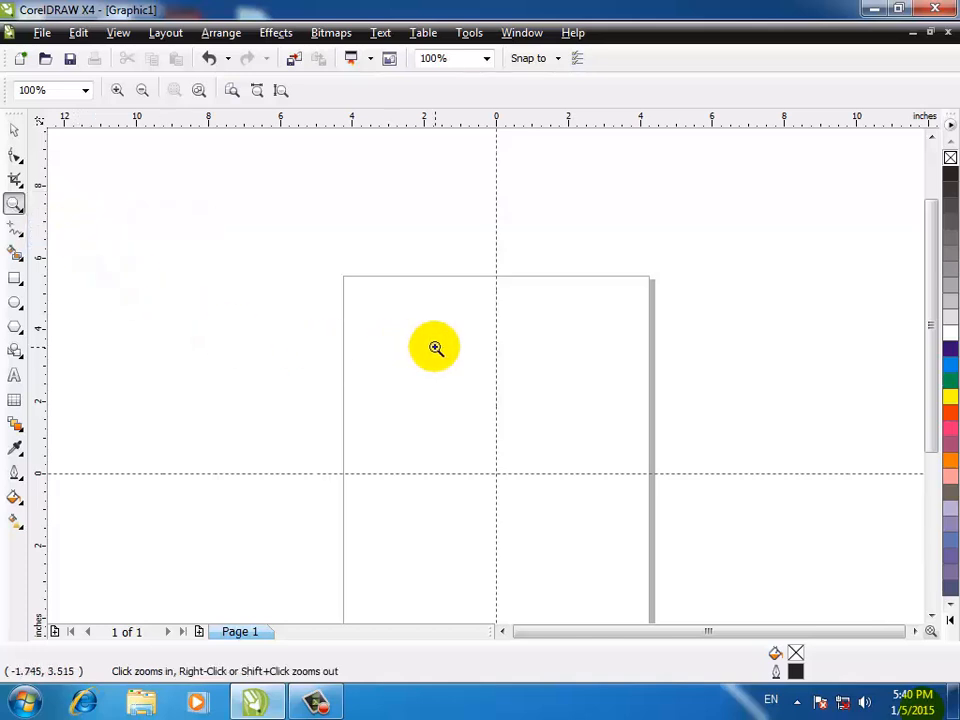
left_click(116, 91)
left_click(231, 242)
left_click(231, 242)
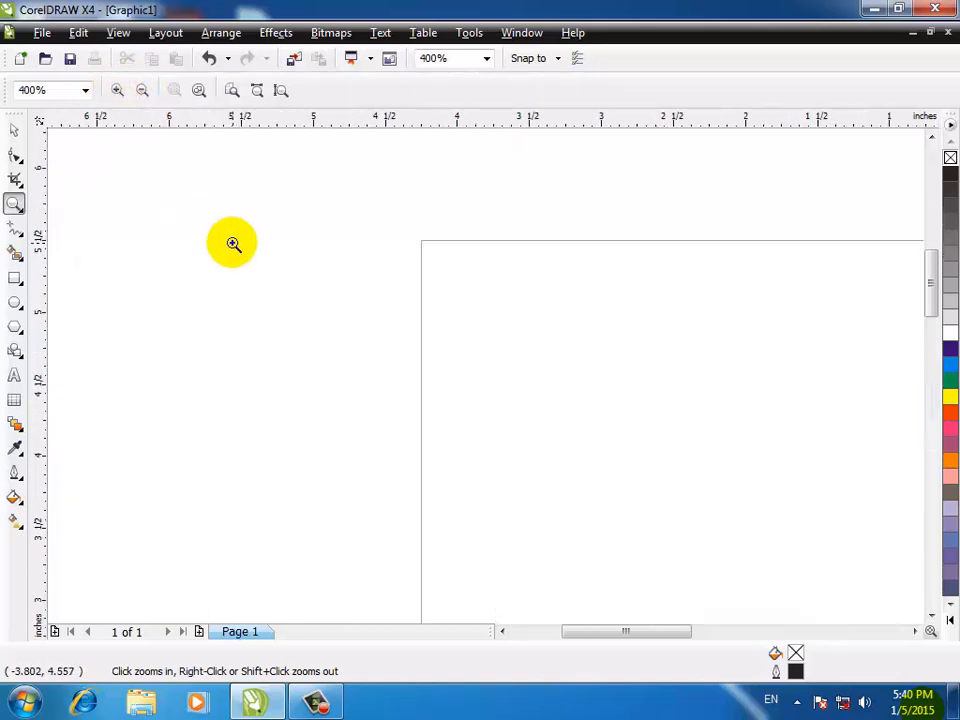
left_click(560, 358)
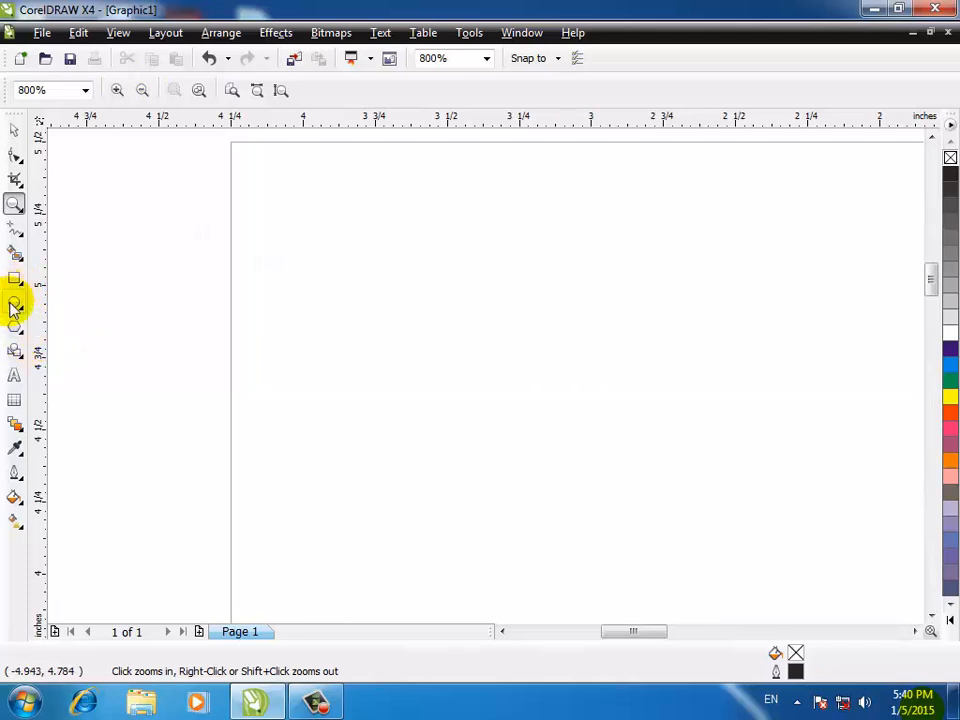
left_click(306, 284)
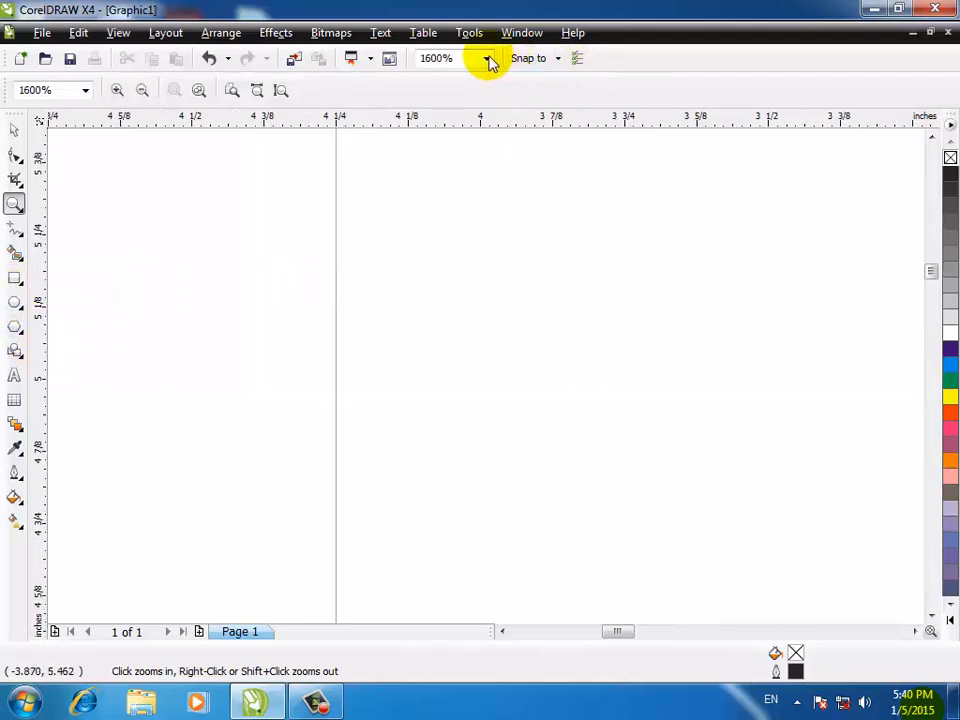
left_click(424, 208)
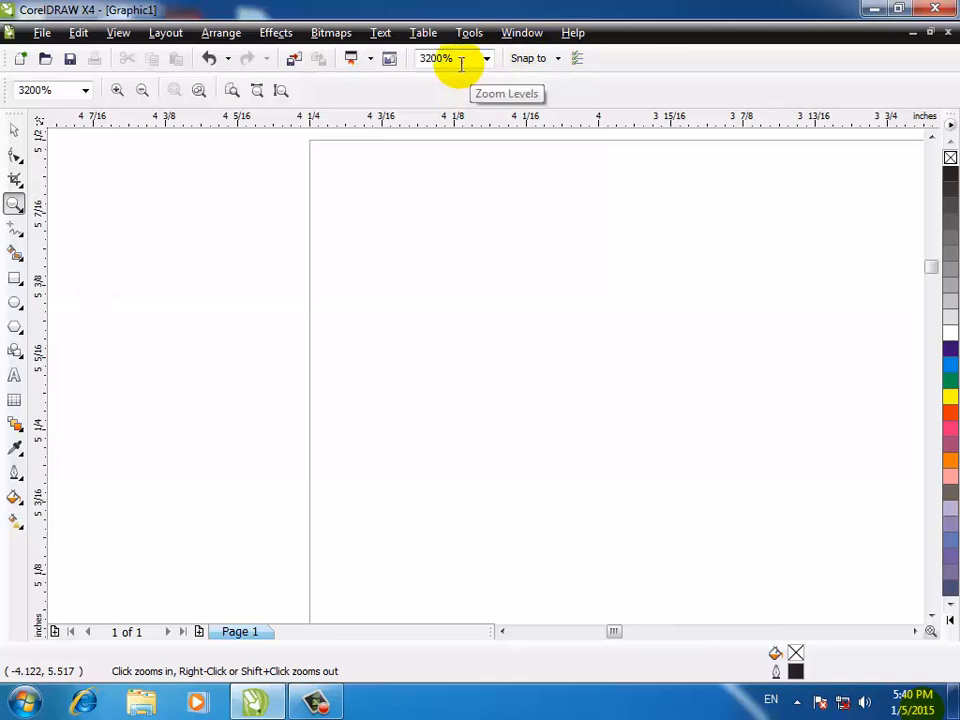
left_click(437, 294)
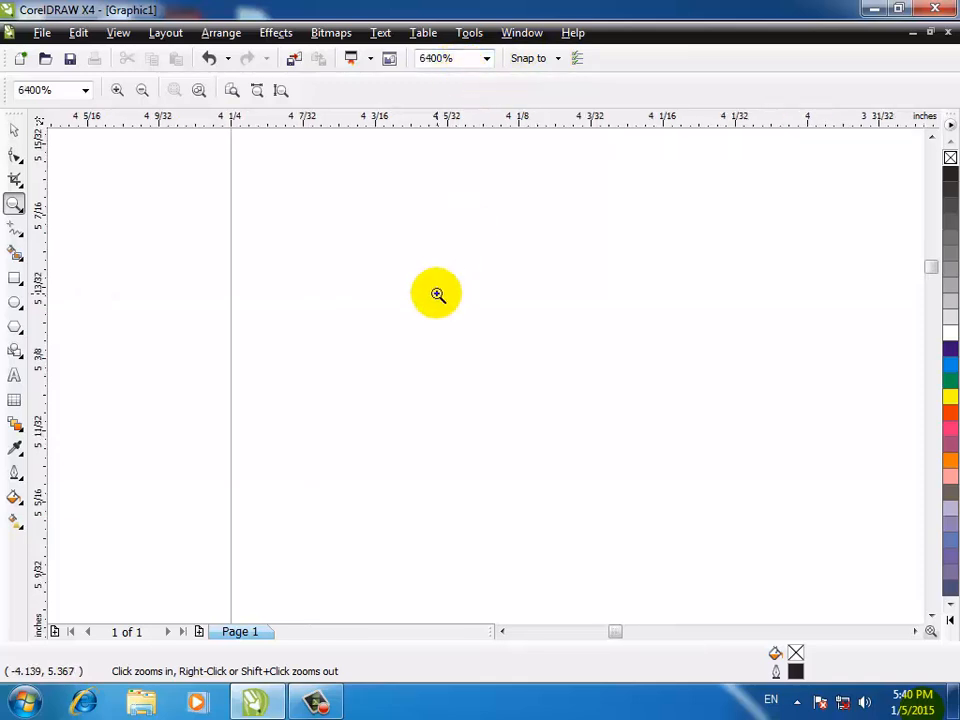
- Zoom out to 1600% and set the zoom level to To Page
left_click(143, 91)
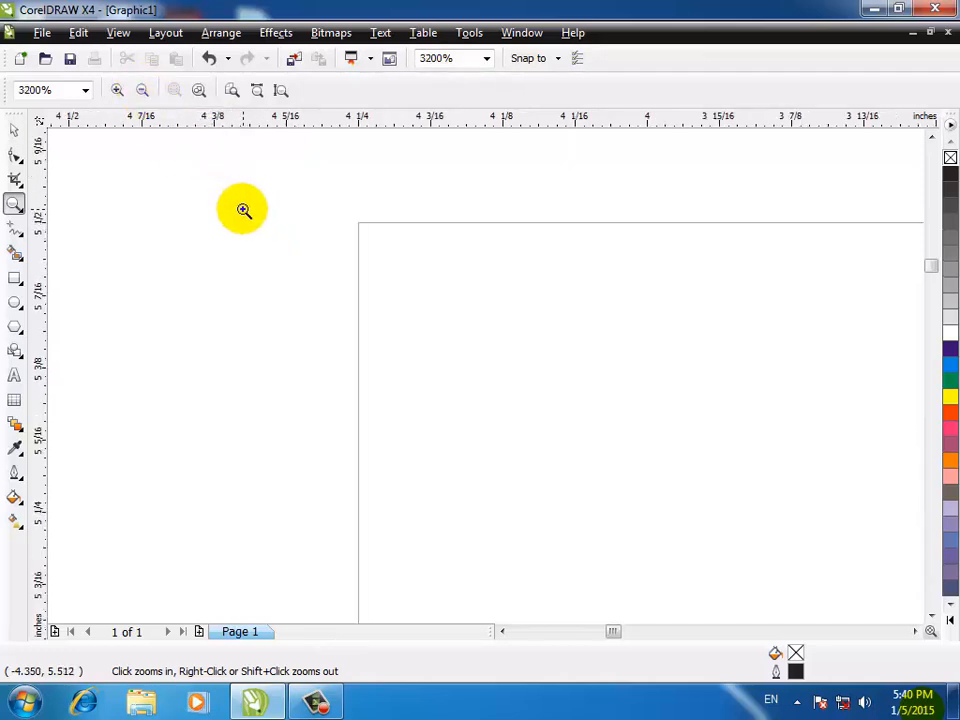
left_click(141, 92)
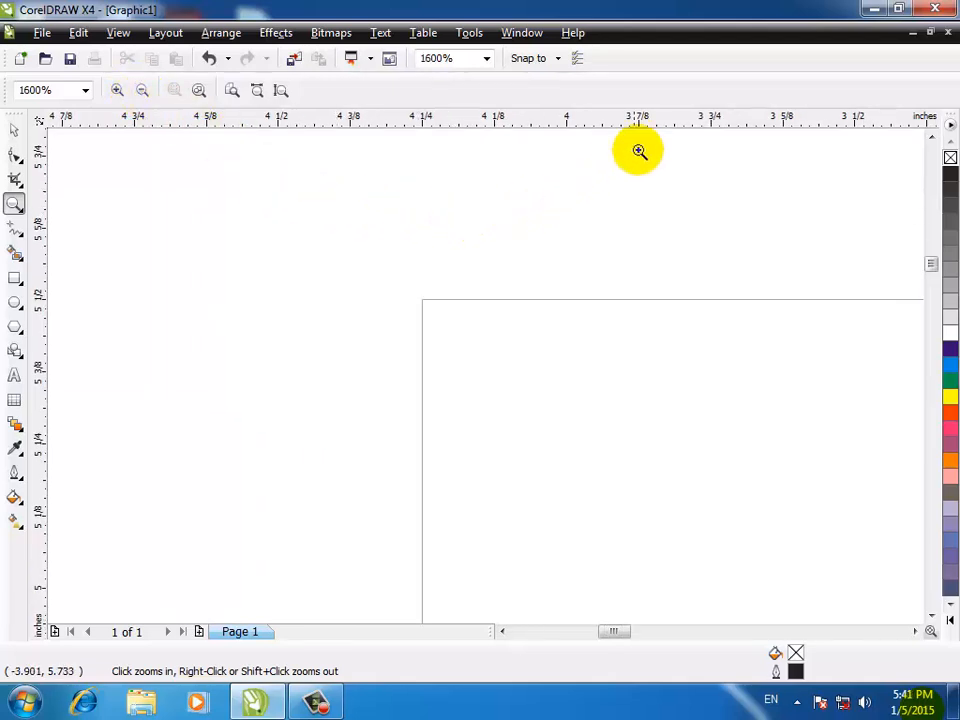
left_click(488, 60)
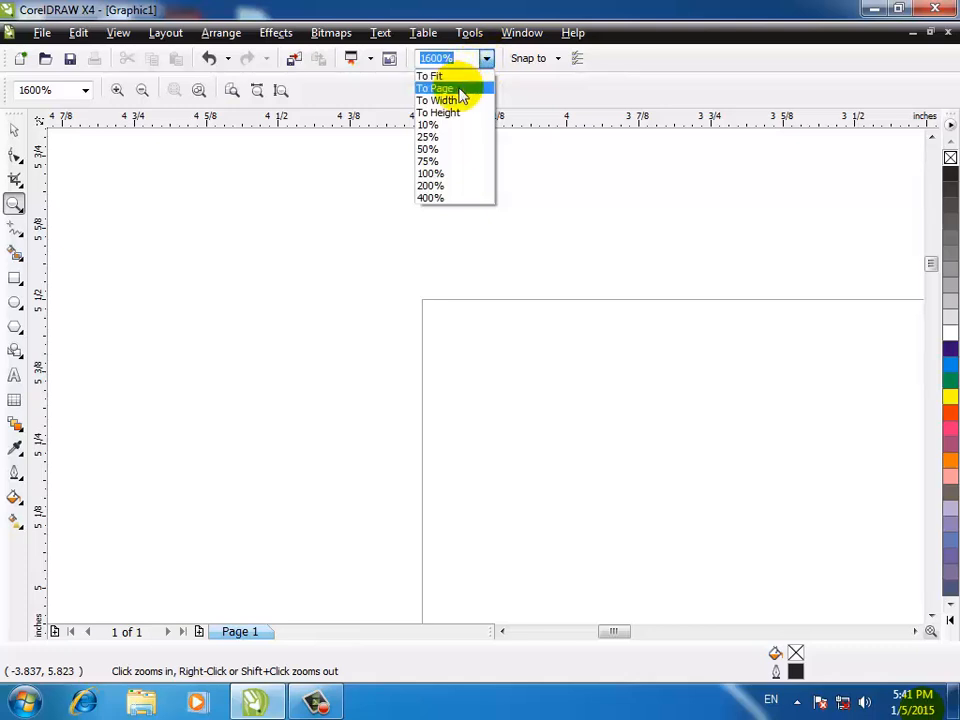
left_click(459, 90)
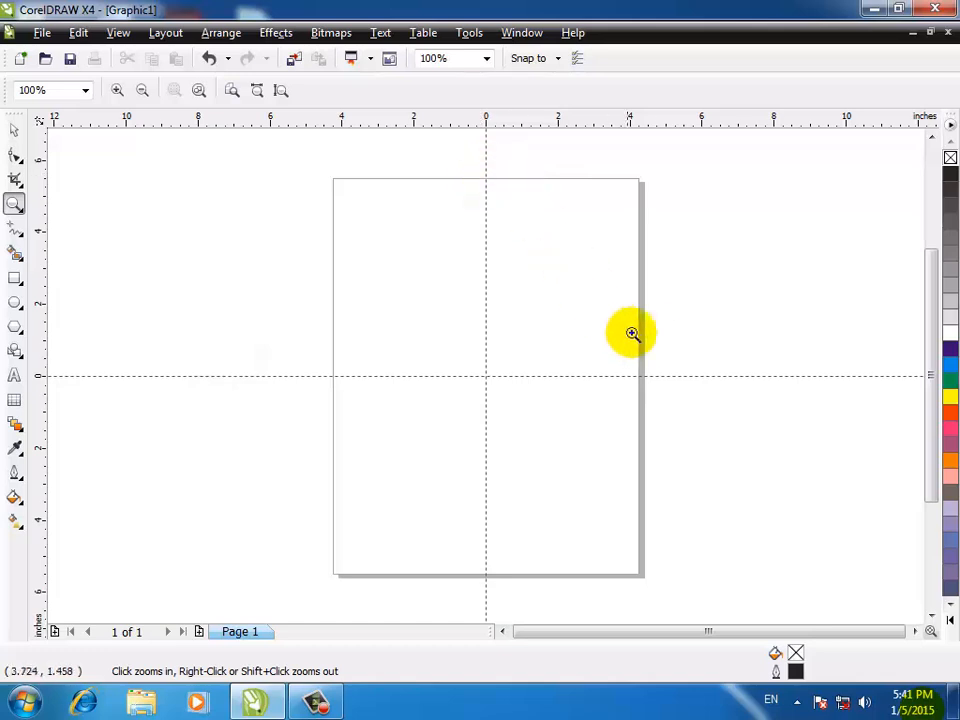
- Select the horizontal guideline with the Pick tool and turn off Snap to Guidelines
left_click(14, 131)
left_click(144, 376)
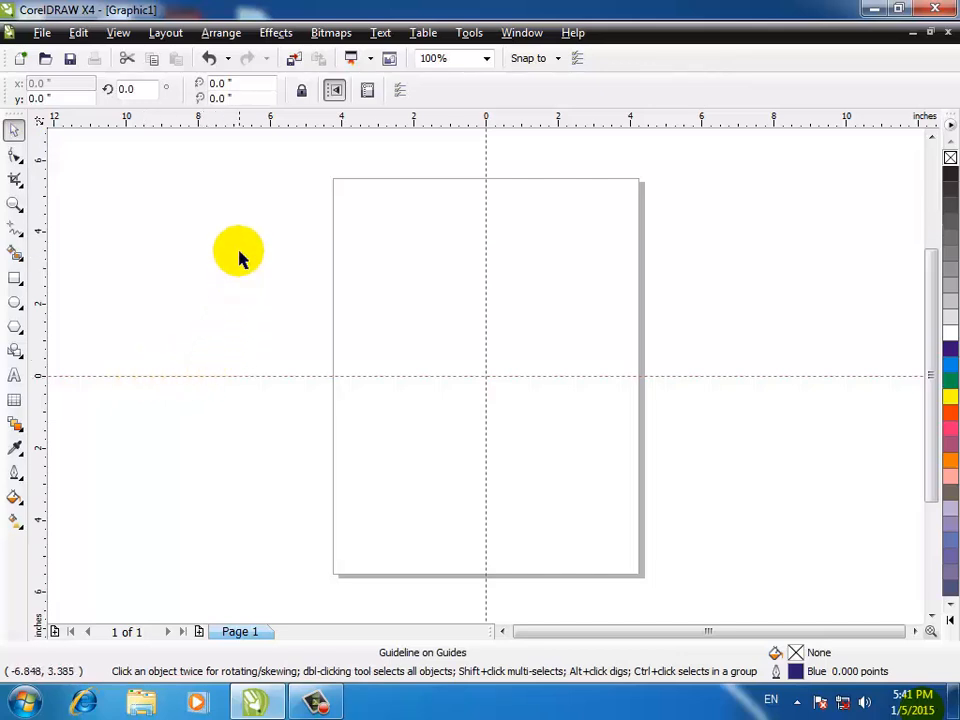
left_click(115, 33)
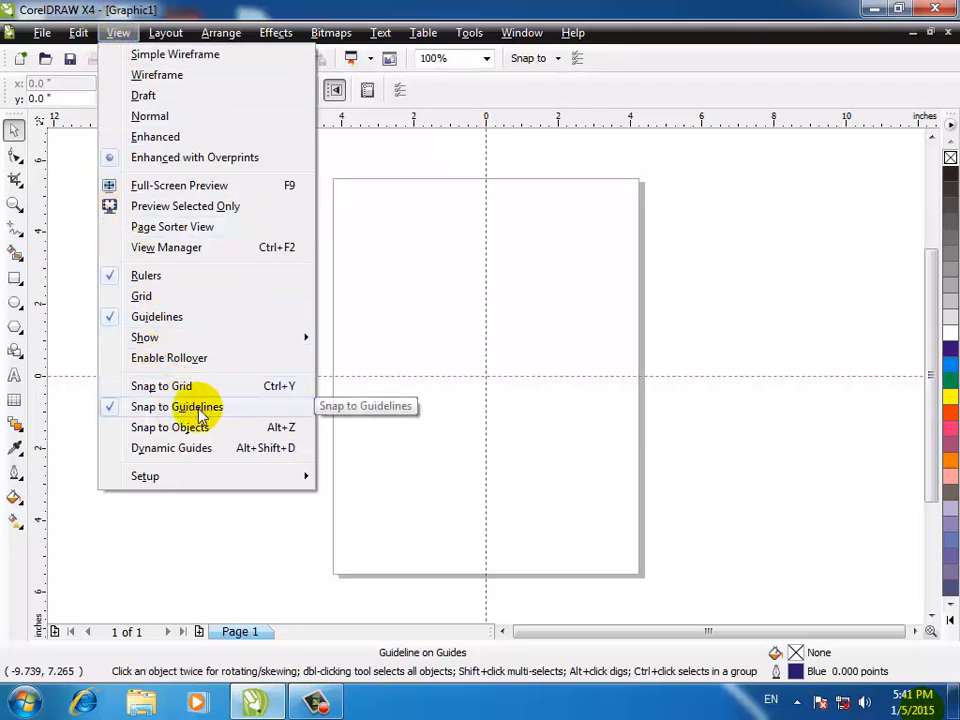
left_click(420, 262)
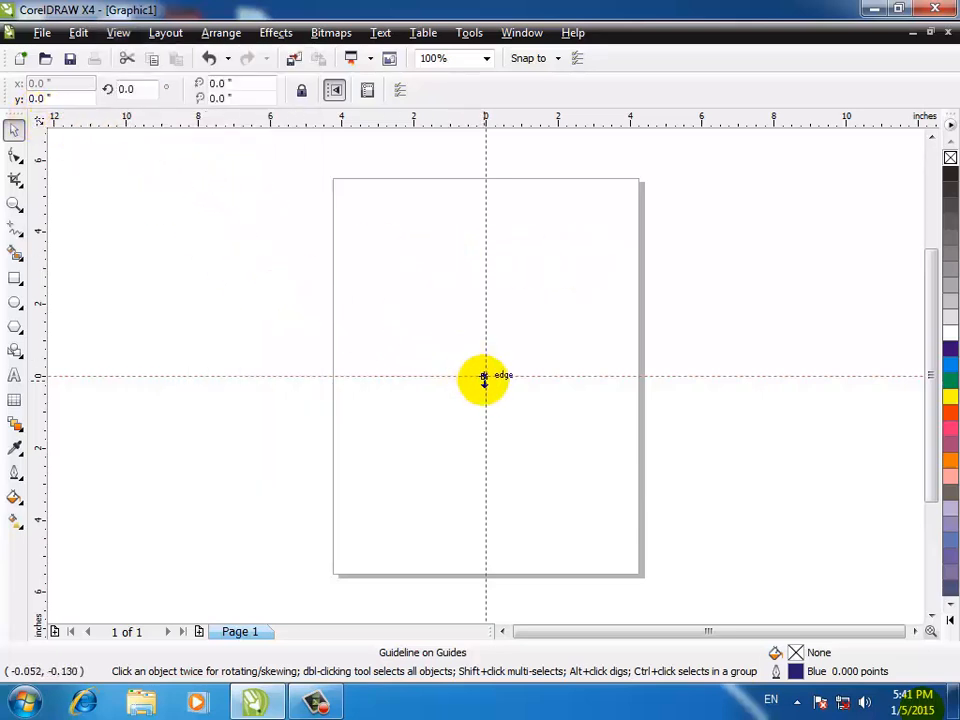
left_click(118, 33)
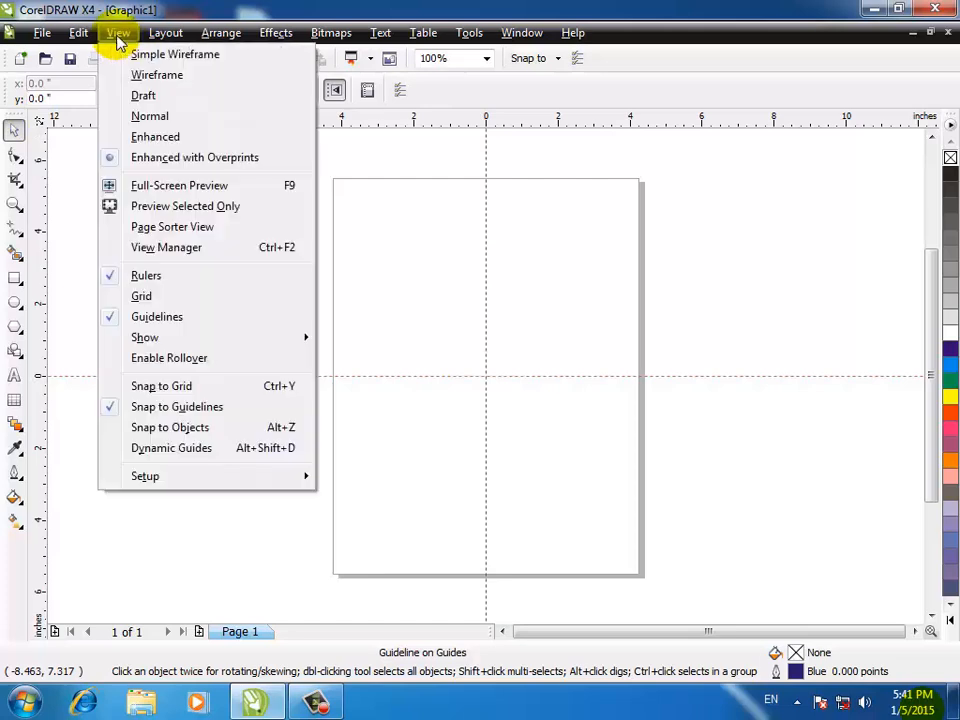
left_click(158, 407)
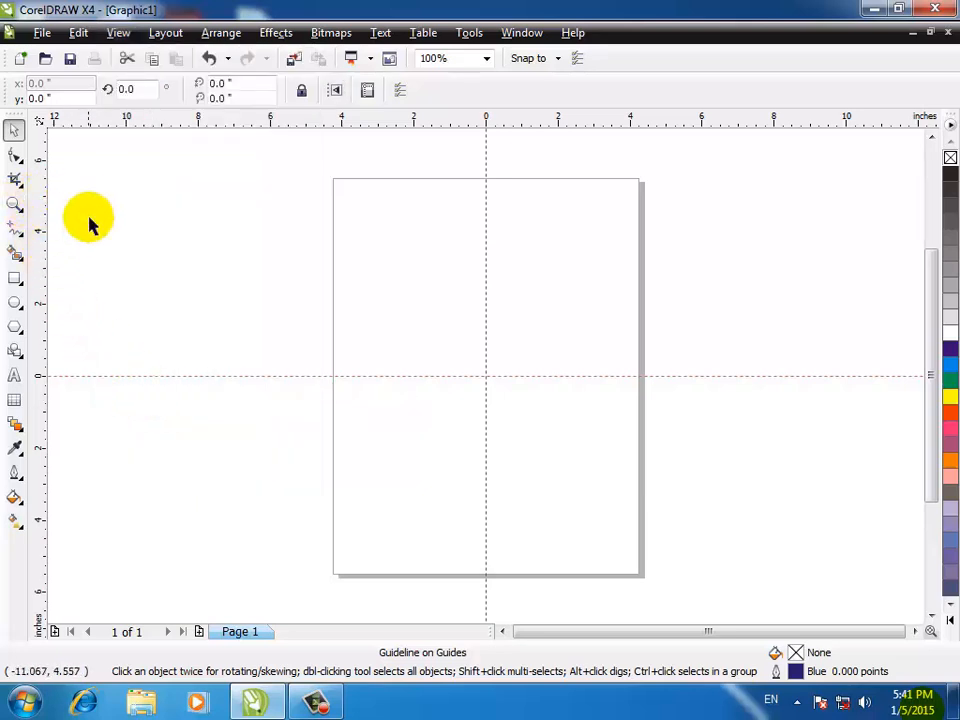
- Deselect the horizontal guideline so that nothing is selected in the drawing
left_click(14, 279)
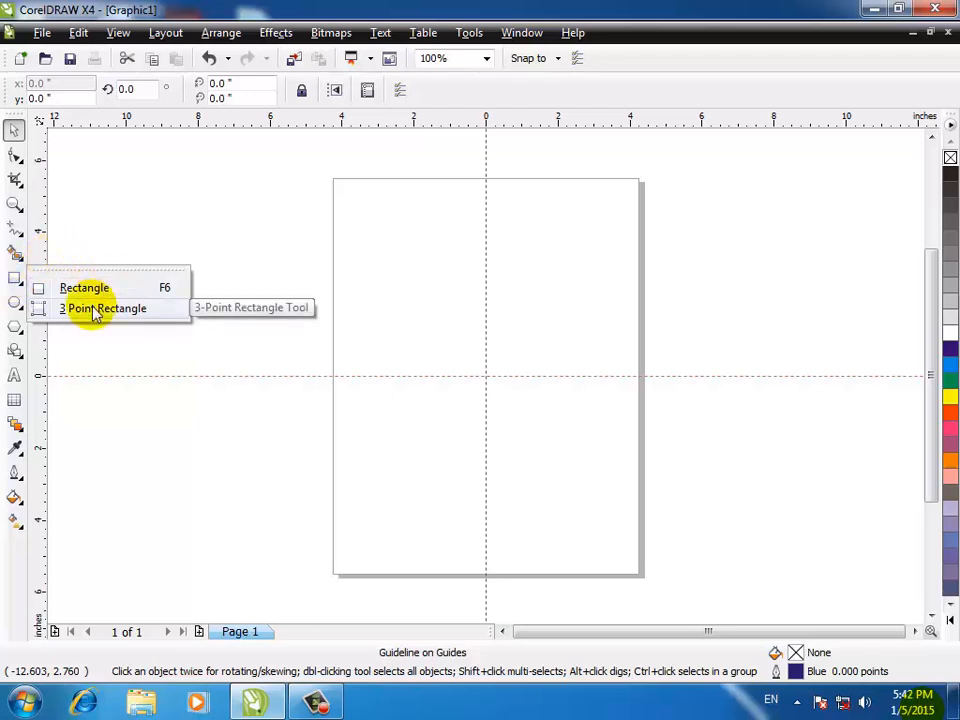
left_click(14, 133)
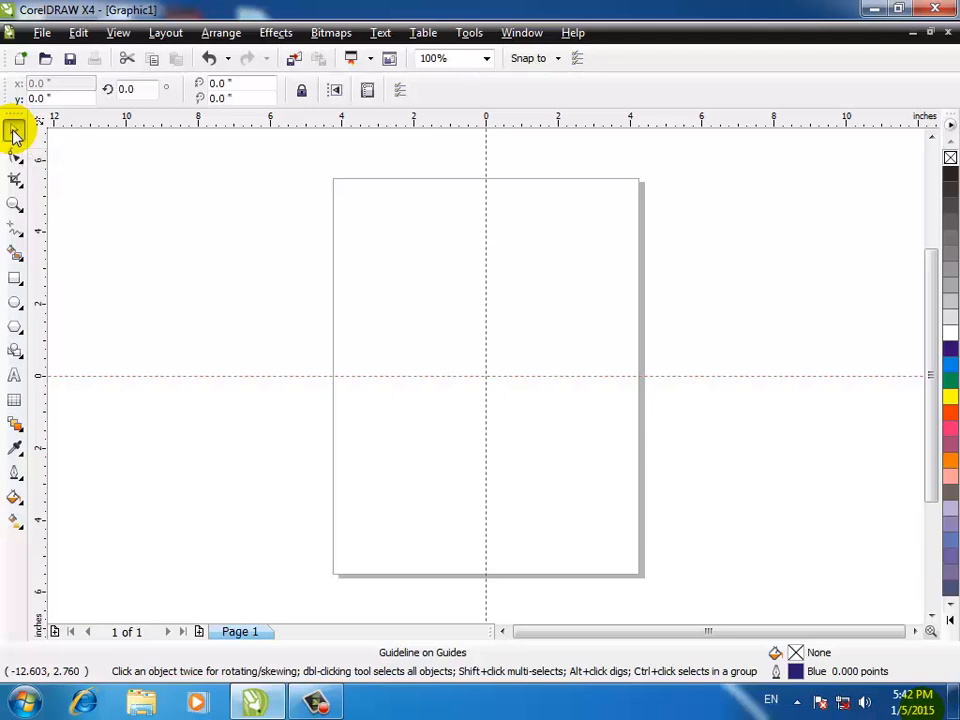
left_click(143, 251)
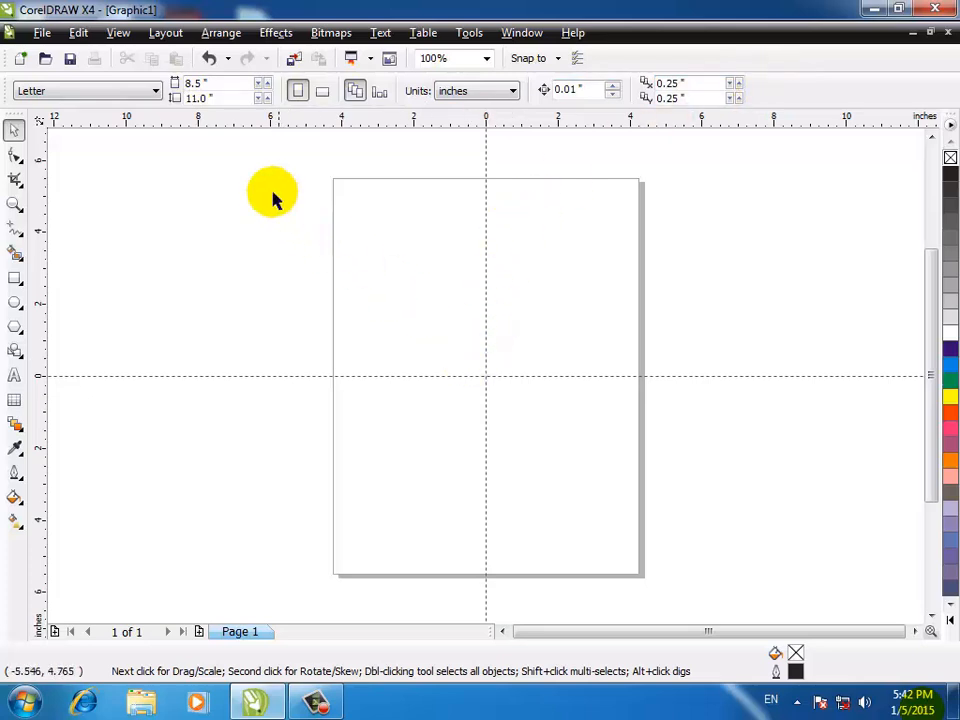
- Try the A4 paper size for the page and return it to Letter
left_click(140, 92)
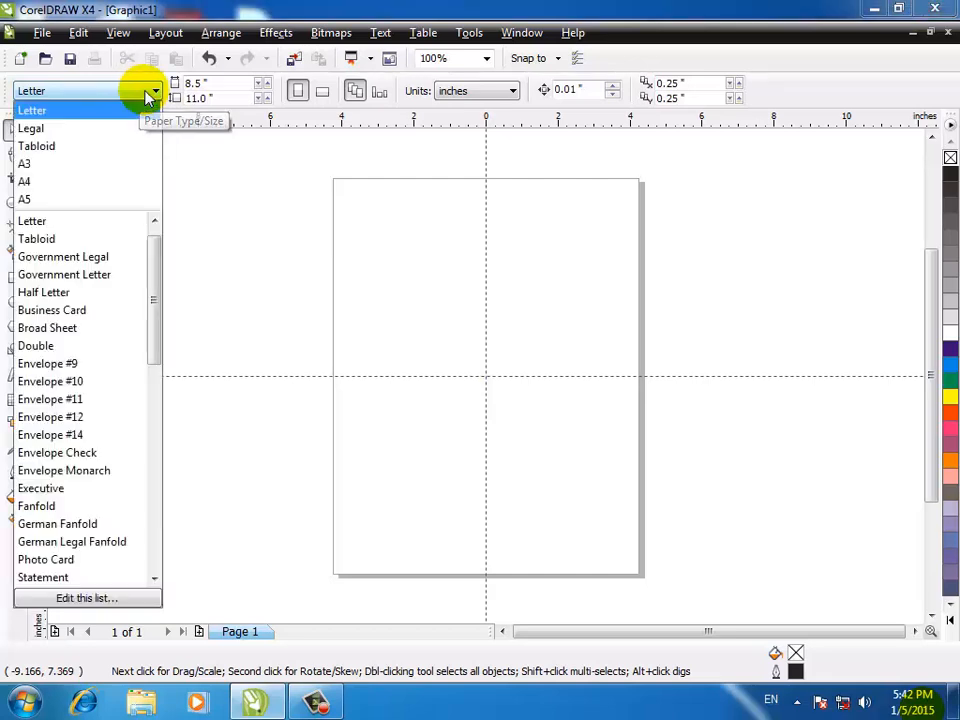
left_click(42, 181)
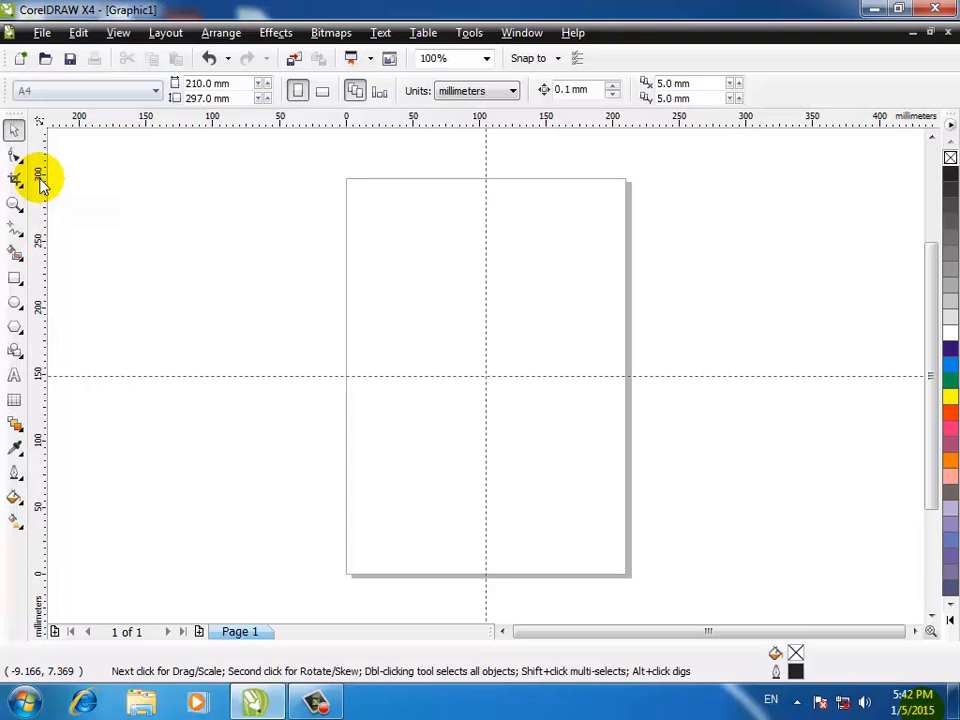
left_click(152, 91)
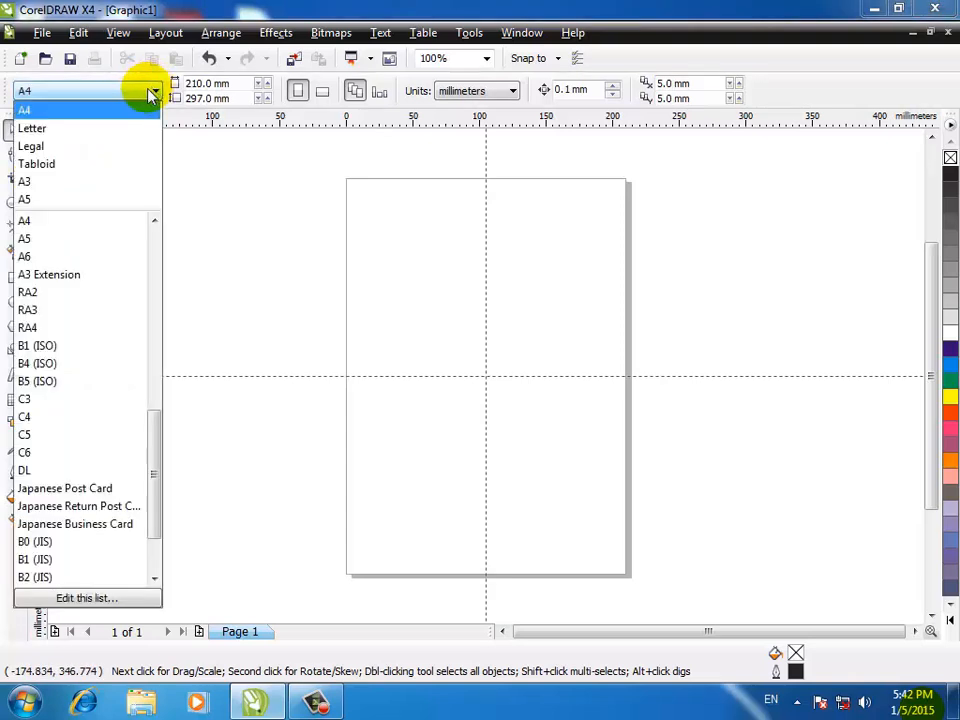
left_click(40, 128)
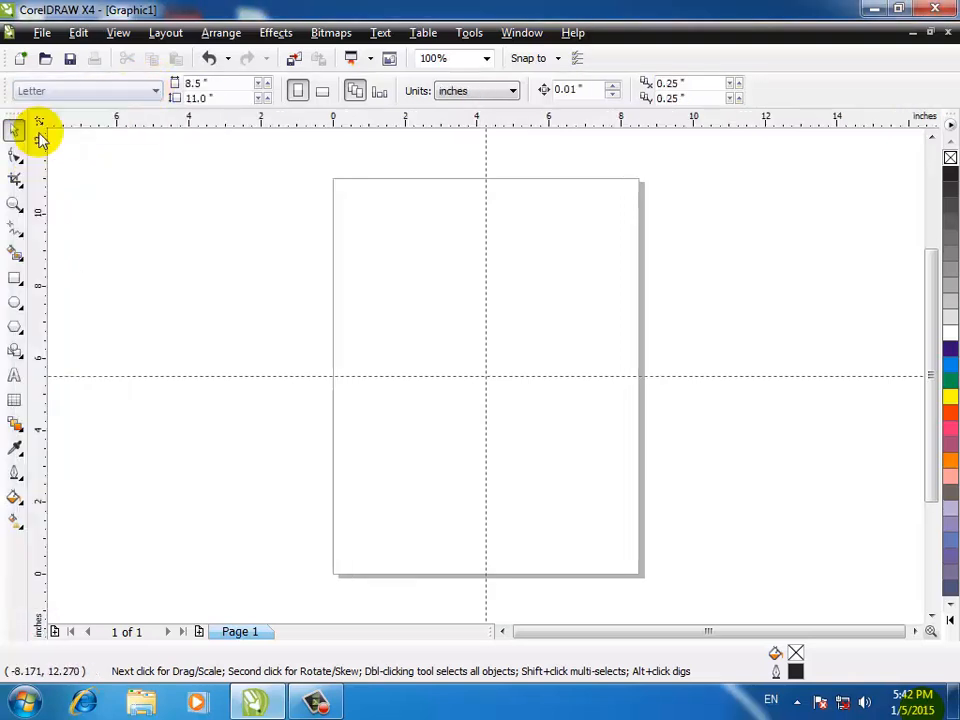
- Set a custom page size 4 inches wide and 6 inches high
left_click(224, 84)
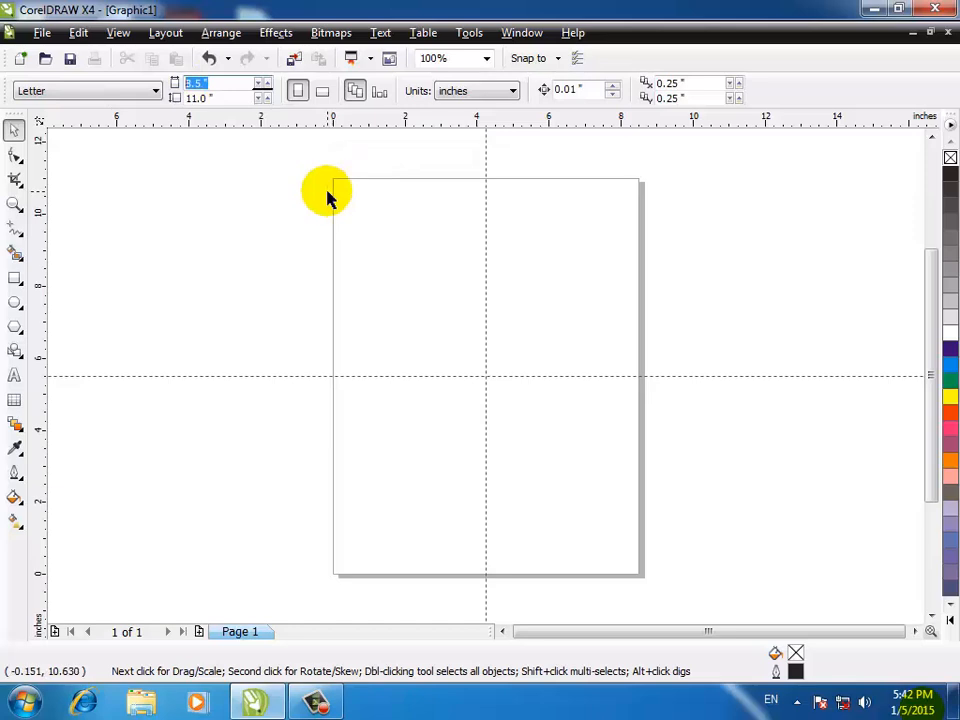
type("4")
key("Tab")
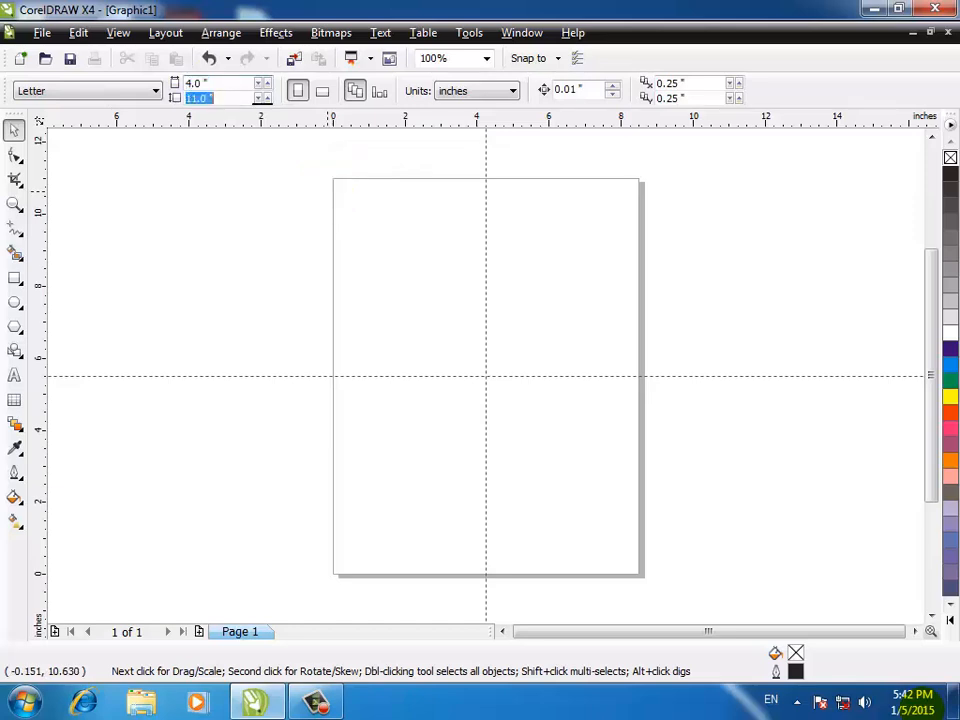
type("6")
key("Return")
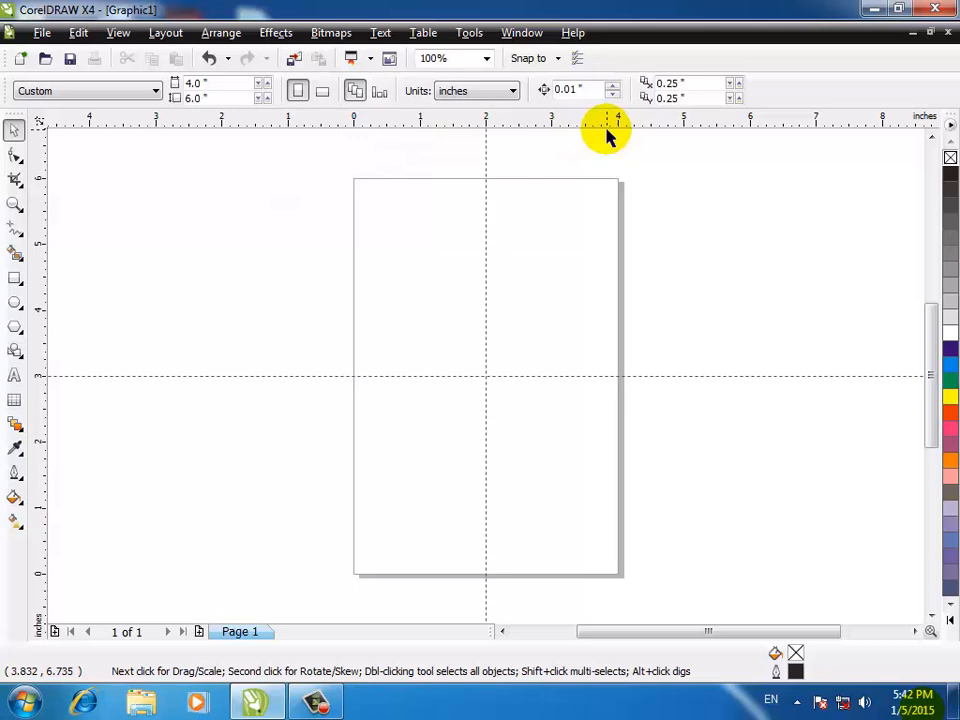
- Try landscape orientation for the page and return it to portrait
left_click(323, 92)
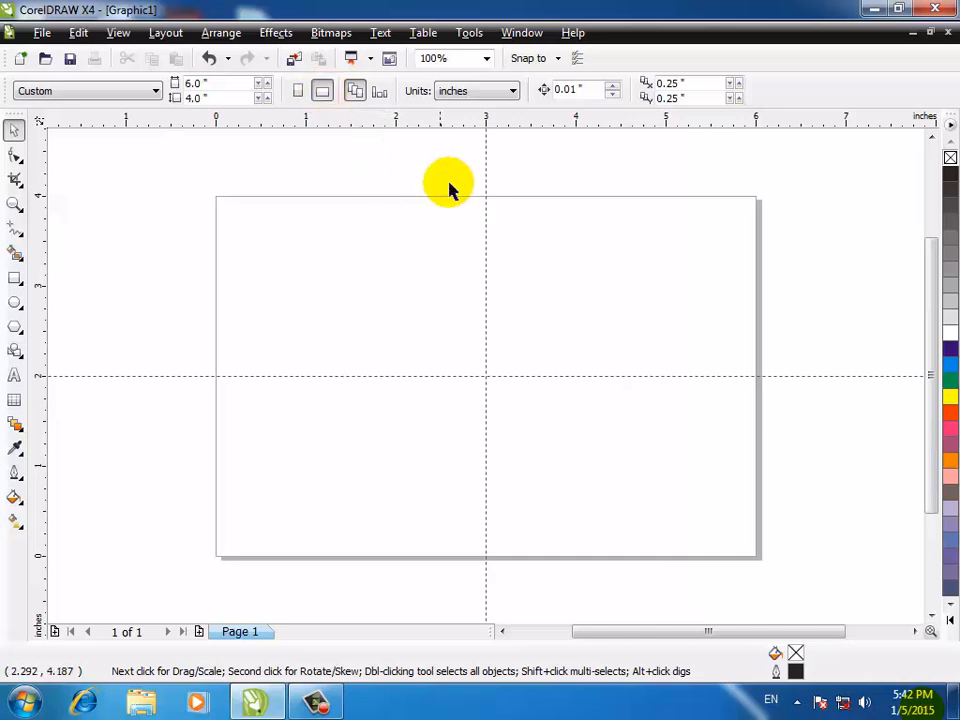
left_click(298, 94)
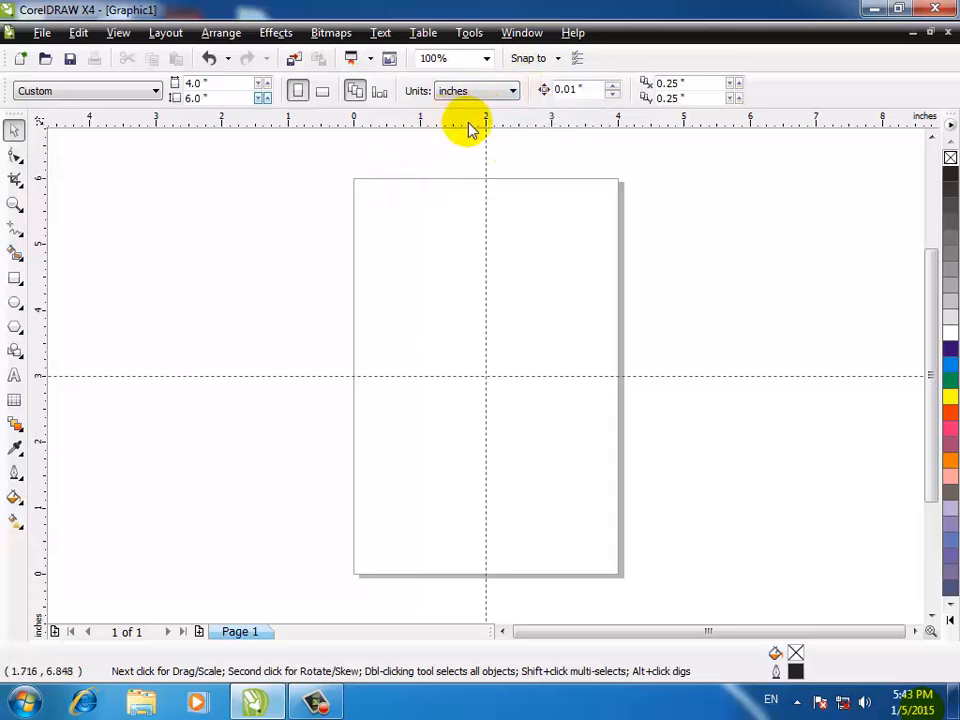
- Try millimeters as the drawing units and restore inches
left_click(509, 95)
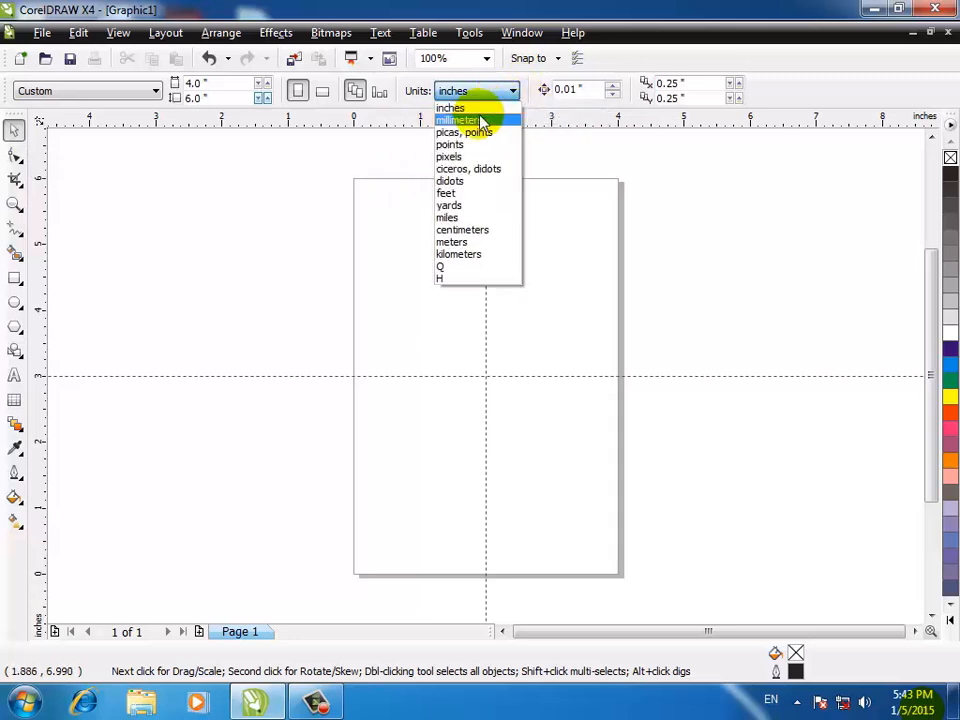
left_click(478, 119)
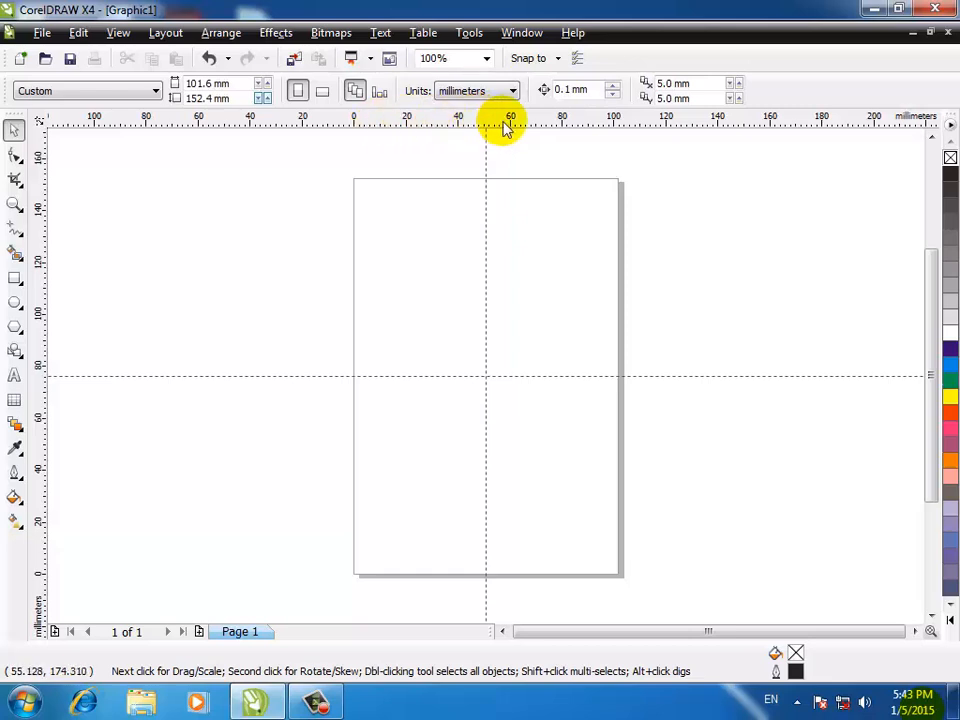
left_click(509, 93)
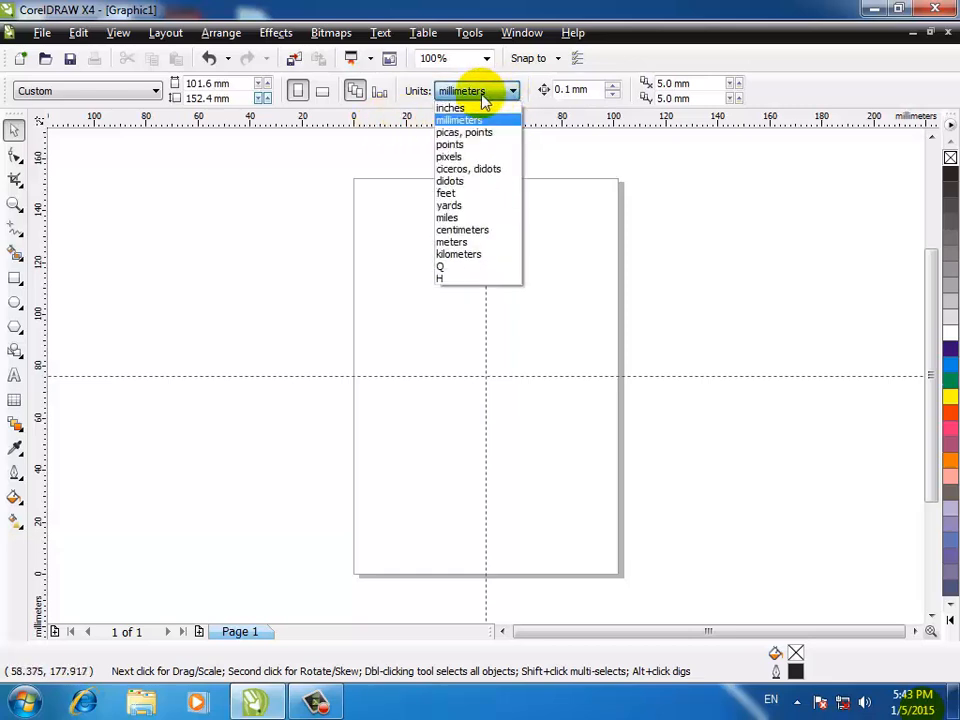
left_click(452, 108)
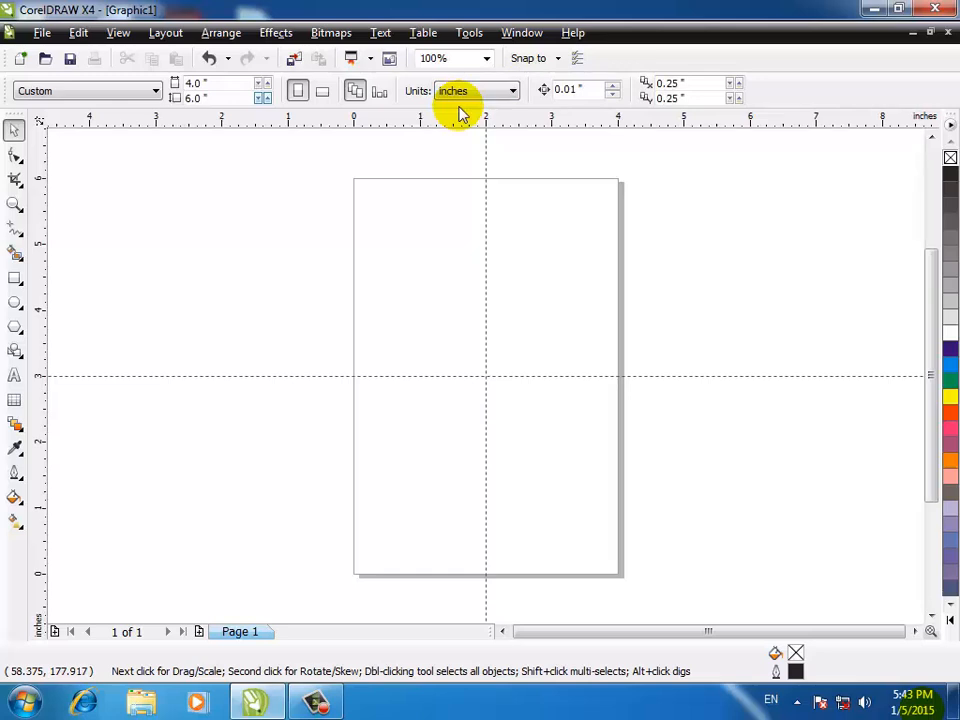
- Set the page size to Letter
left_click(150, 92)
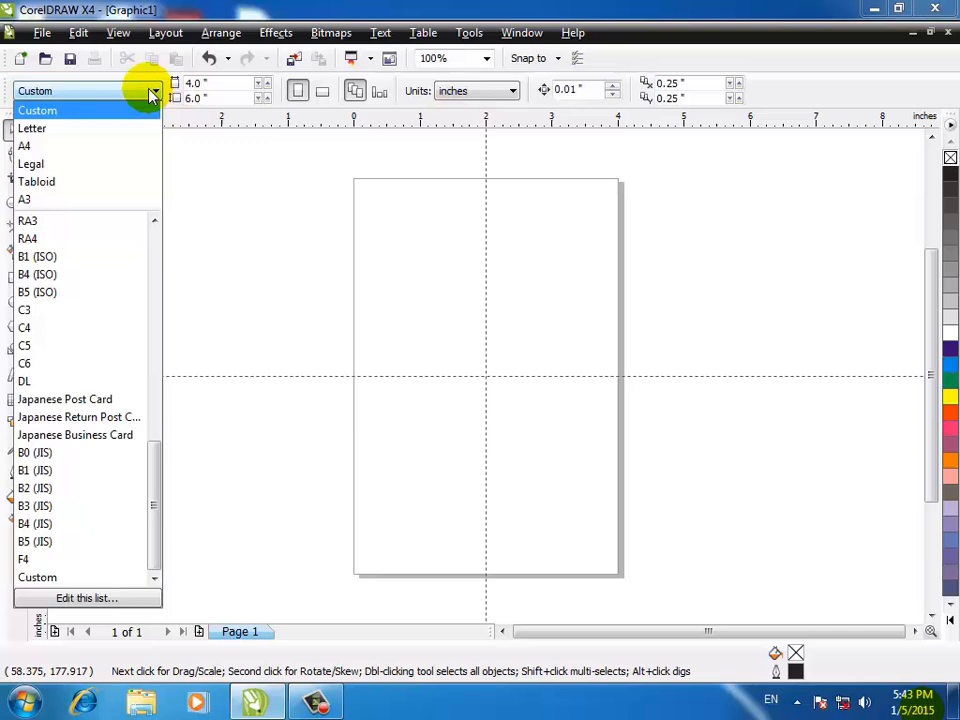
left_click(81, 129)
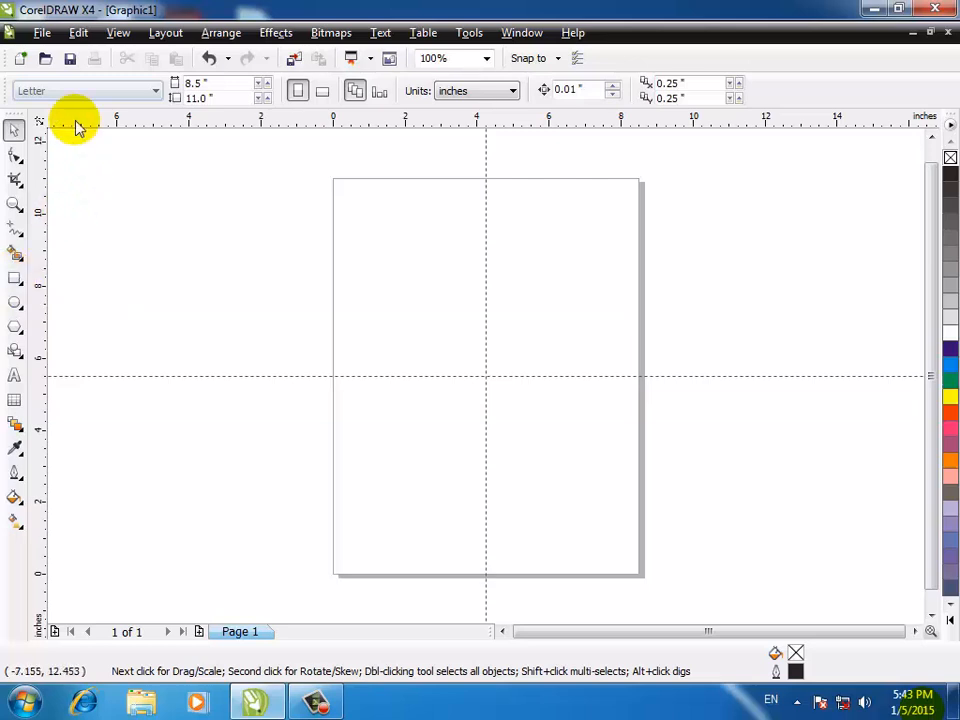
- Draw a rectangle about 2.76 inches wide and 2.42 inches high beside the page and move it farther away from the page
left_click(15, 281)
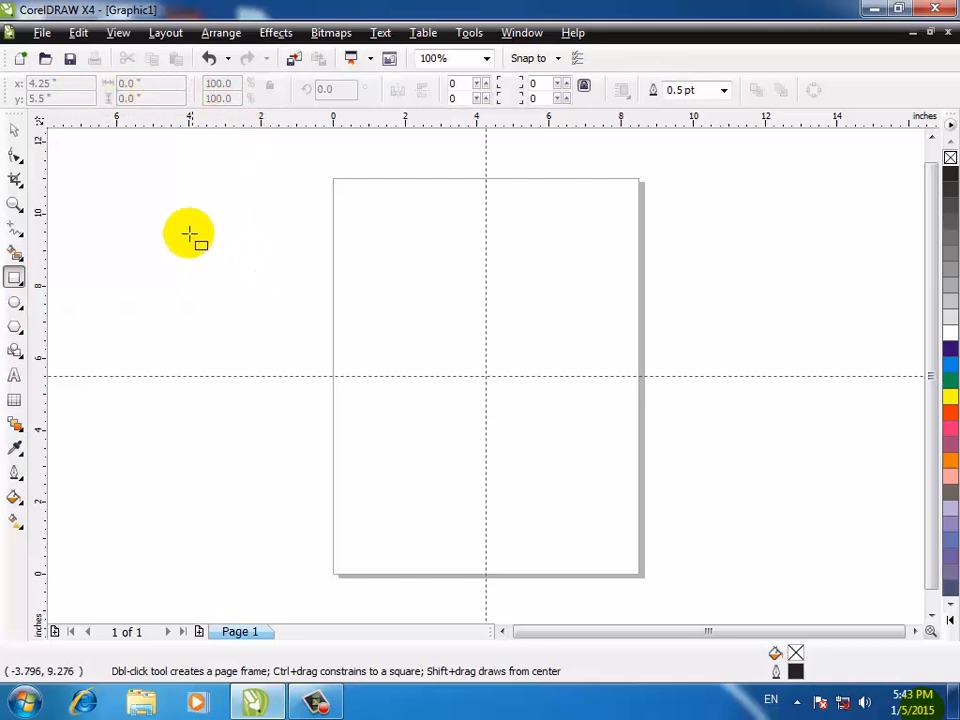
left_click_drag(155, 208, 259, 300)
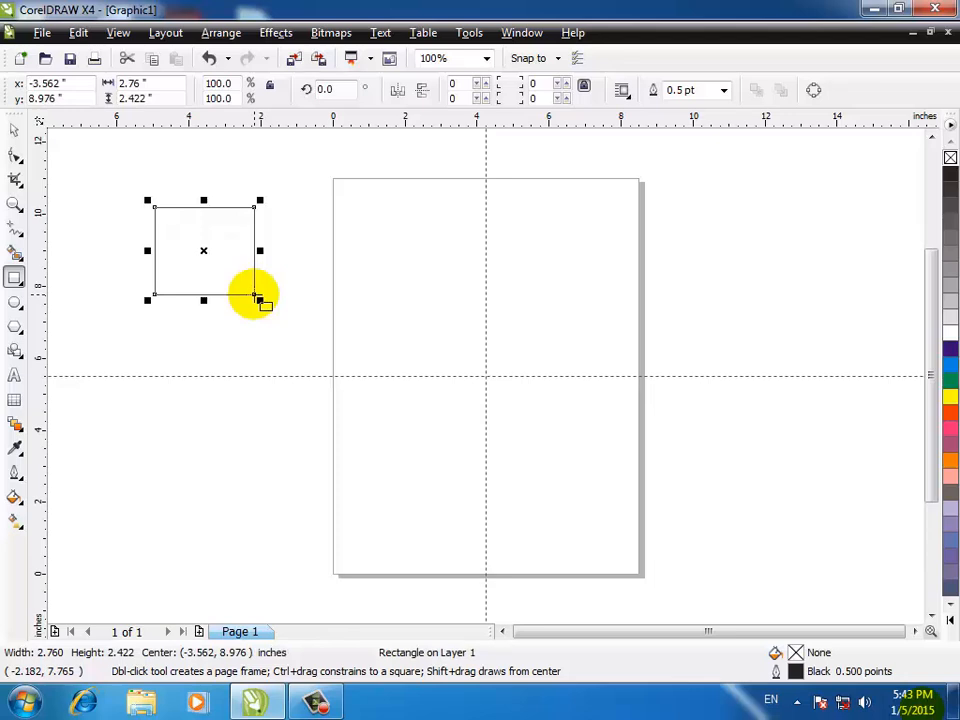
left_click(14, 133)
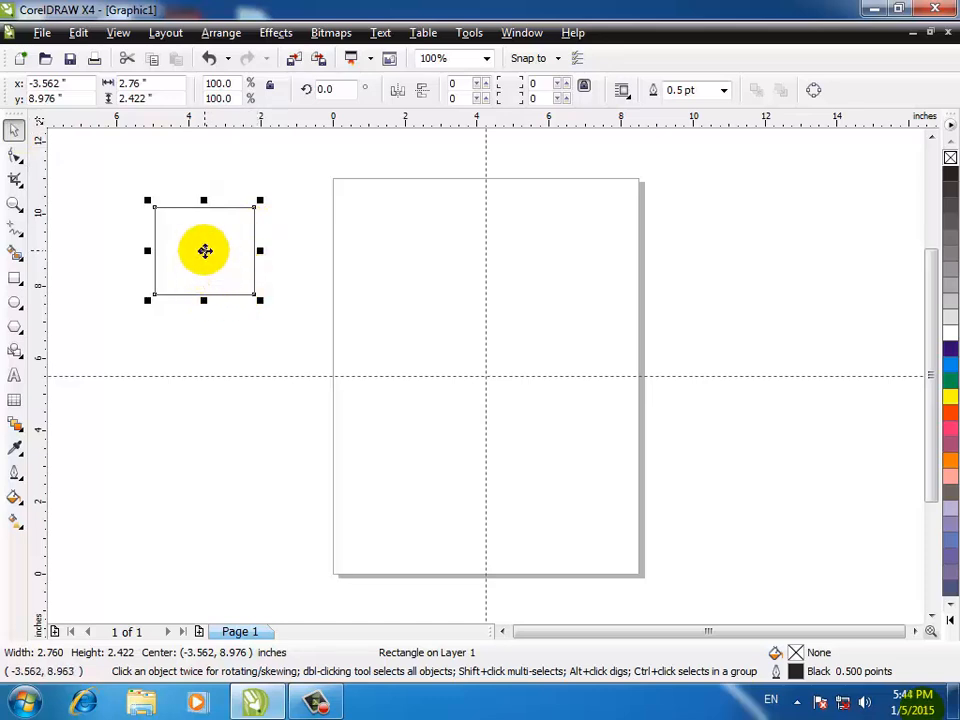
left_click_drag(204, 250, 150, 242)
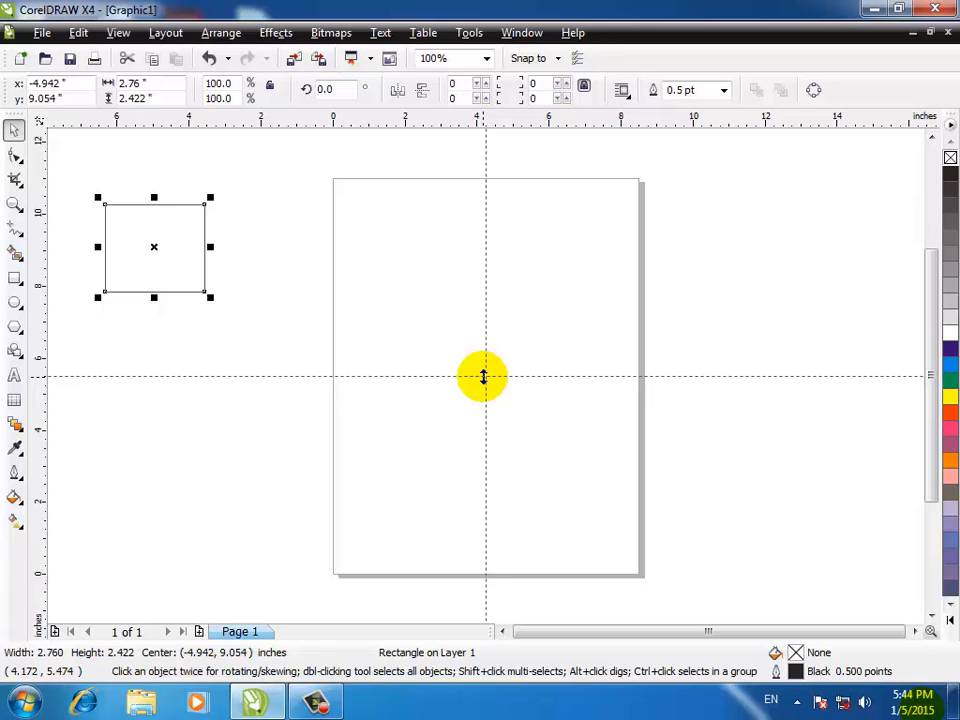
- Try centering the rectangle on the page and undo it
key("p")
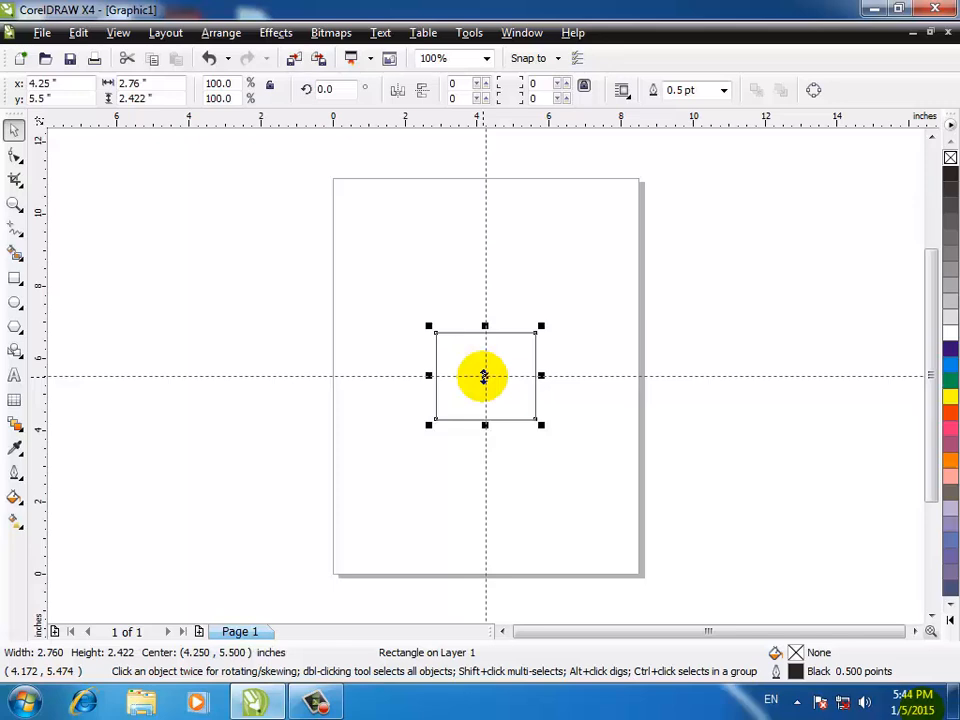
key("ctrl+z")
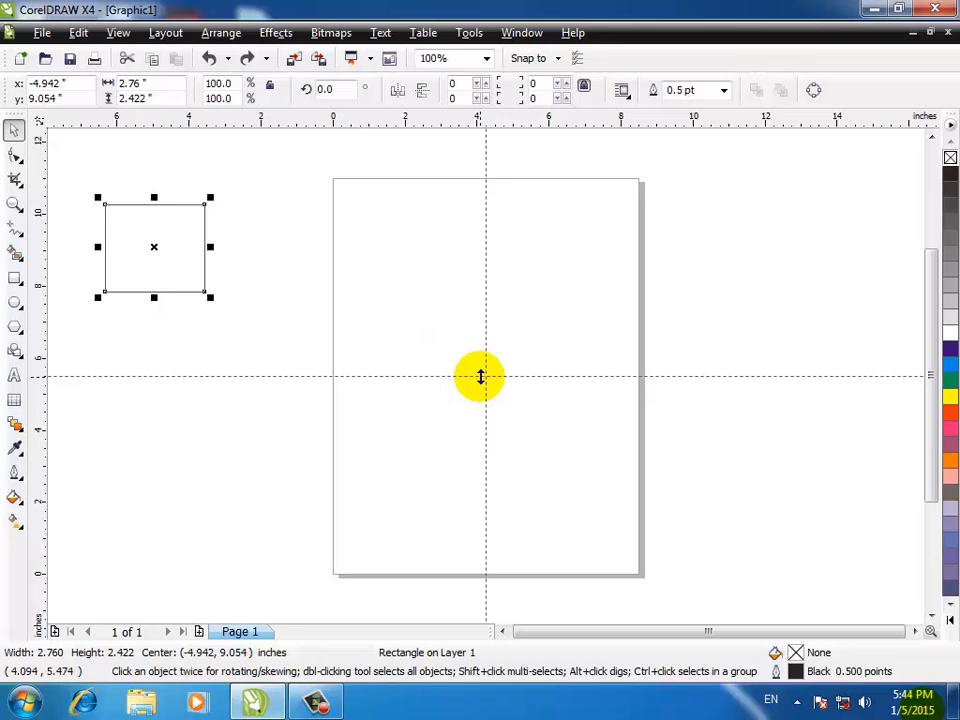
- Enable Snap to Guidelines and place the ruler origin where the two guidelines cross at the page center
left_click(119, 35)
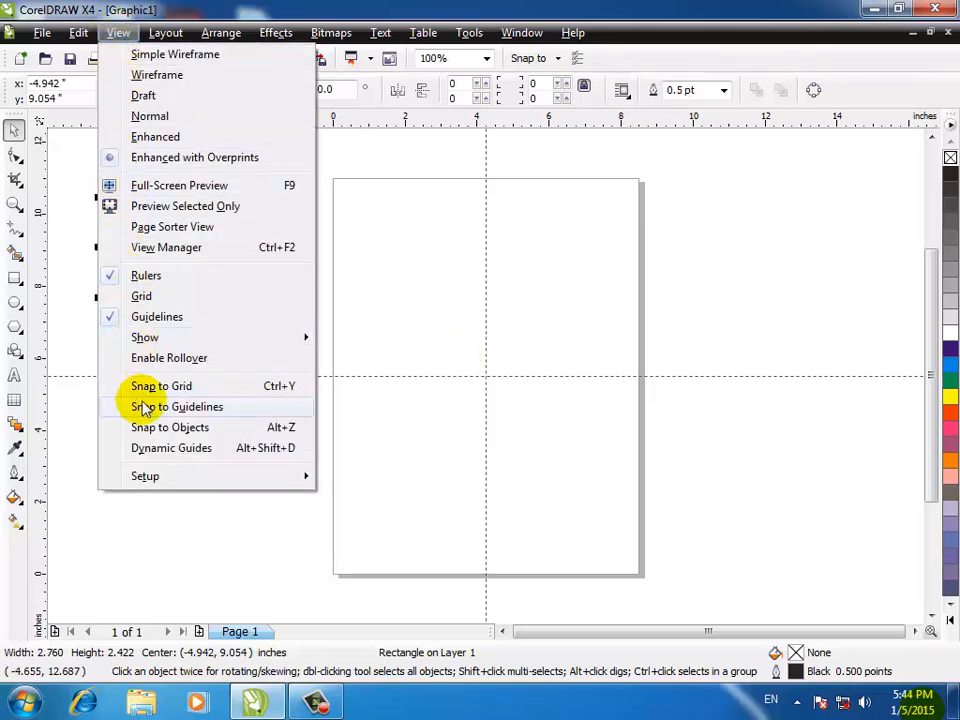
left_click(145, 408)
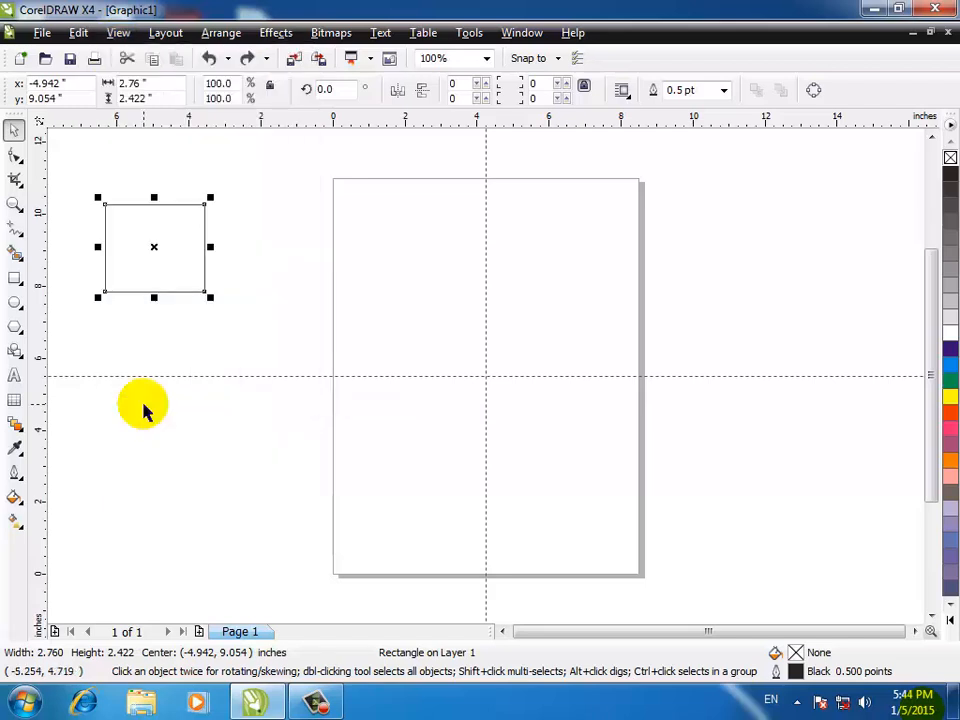
left_click_drag(38, 128, 484, 379)
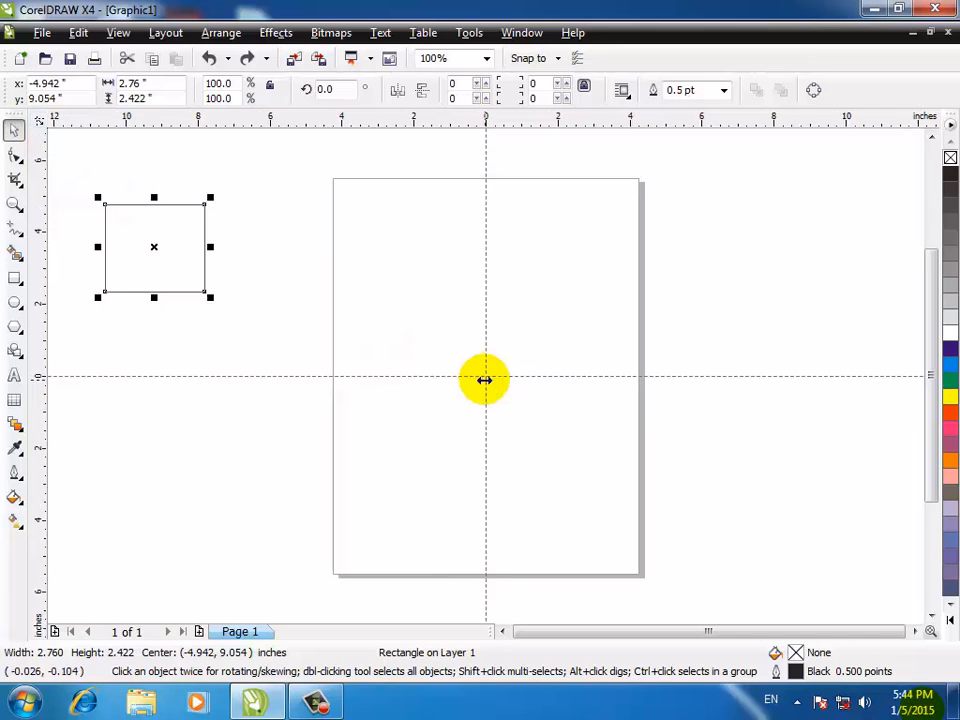
- Reselect the rectangle beside the page and center it on the page
left_click(175, 213)
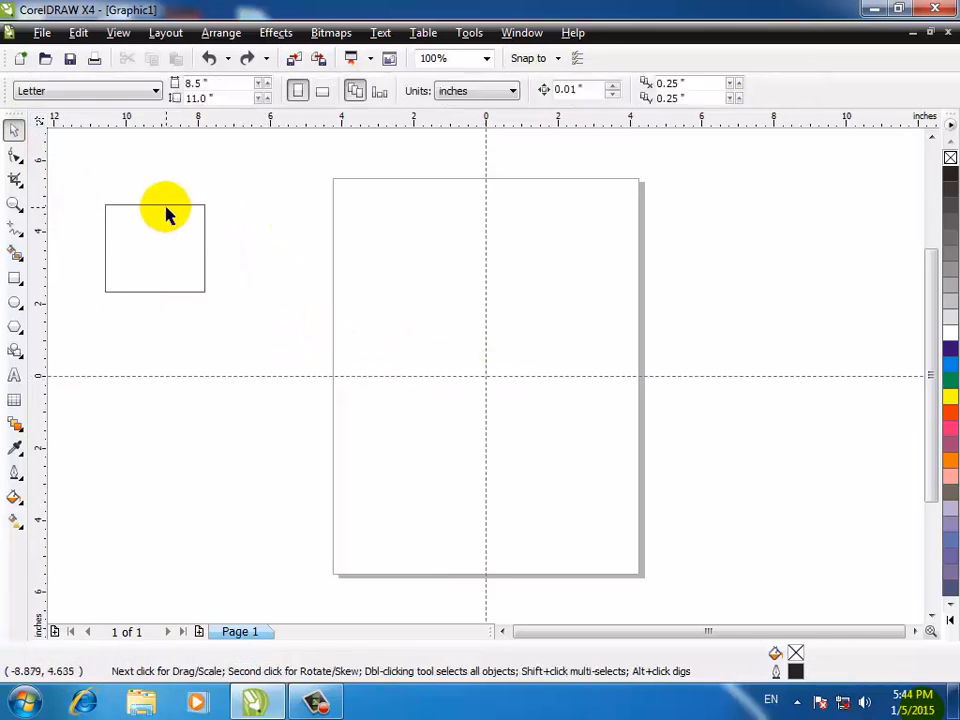
left_click(165, 206)
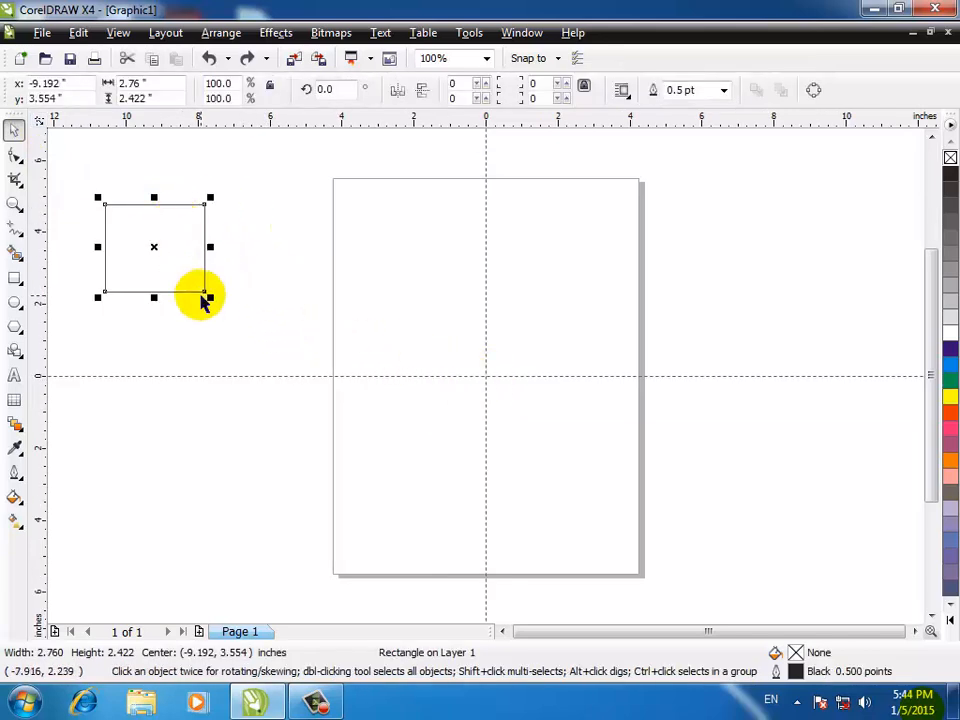
key("p")
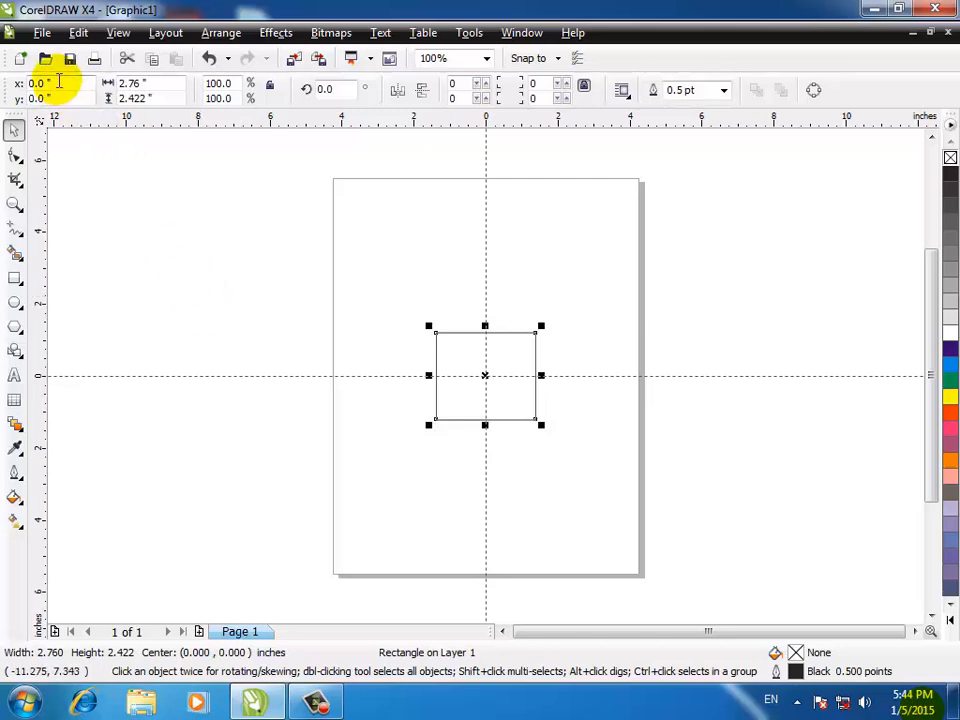
- Move the rectangle off the page and bring it back to the center by setting its position to x 0 and y 0
left_click_drag(447, 345, 161, 242)
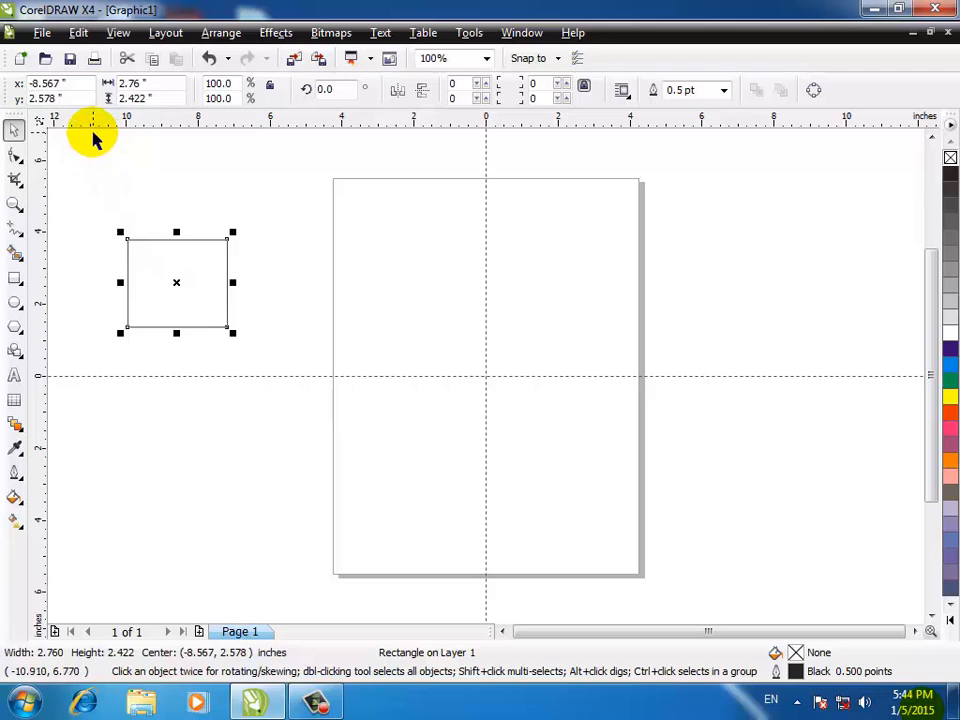
left_click_drag(214, 282, 162, 217)
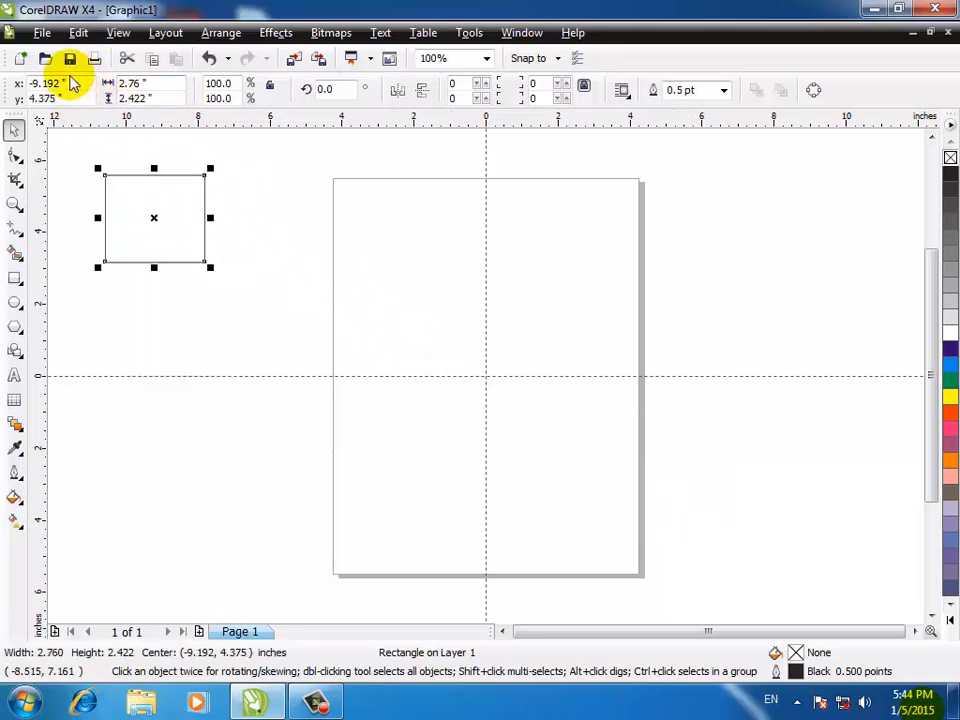
left_click(45, 83)
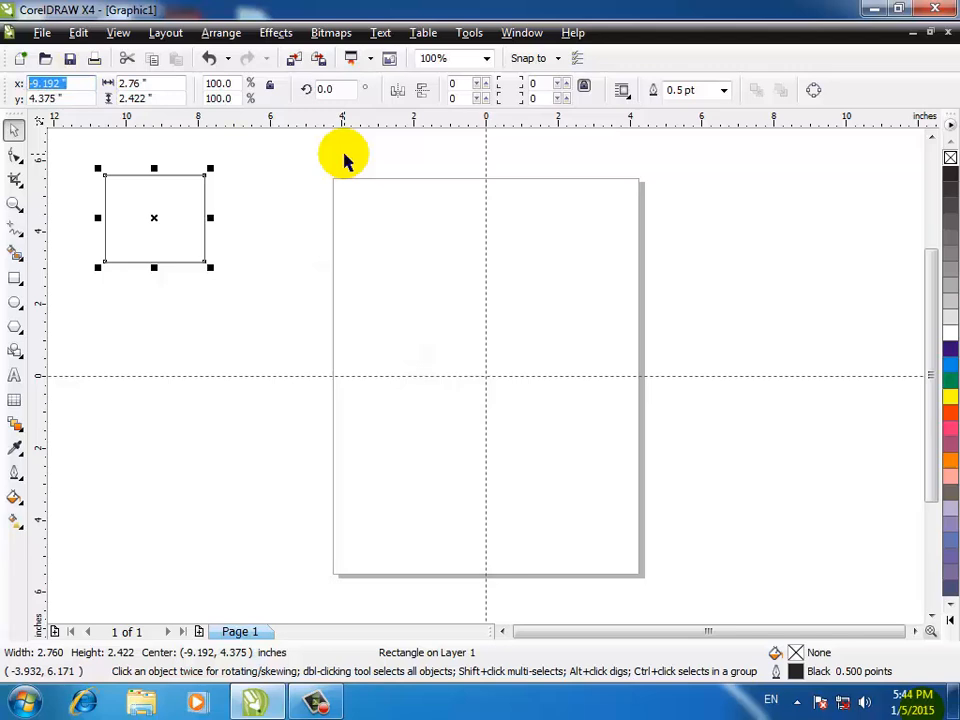
type("0")
key("Tab")
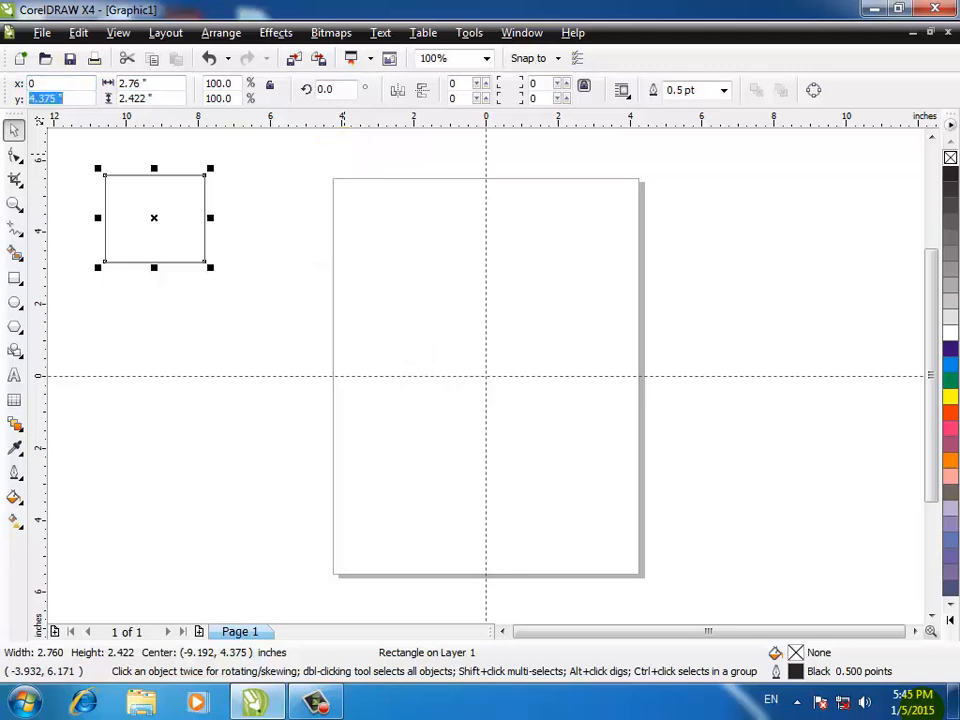
type("0")
key("Return")
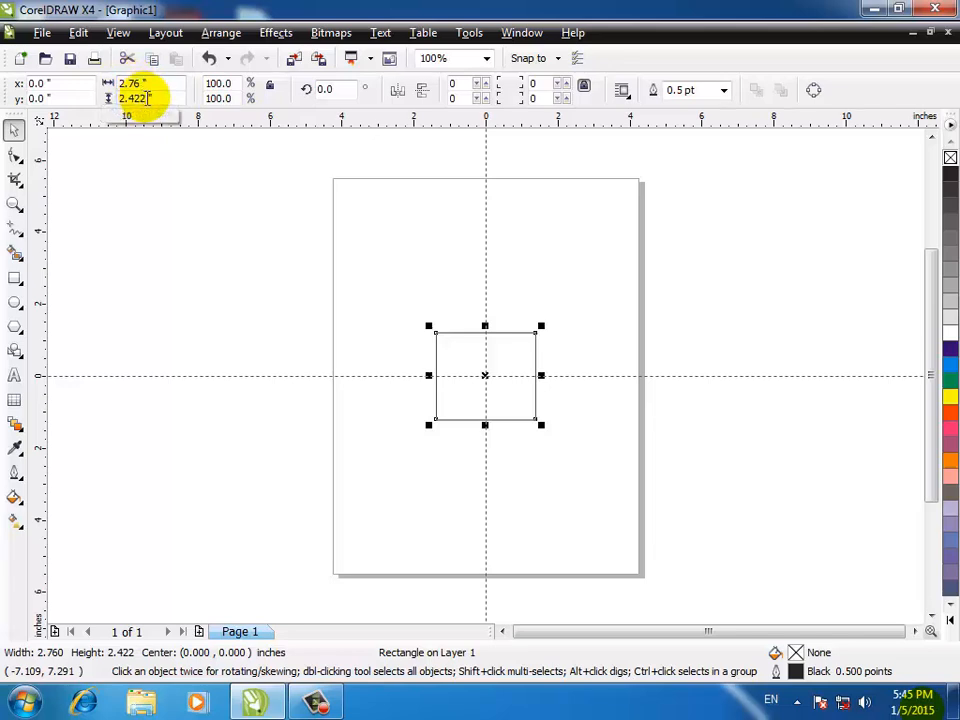
- Move the rectangle off the page and stretch it freehand to about 5.76 inches wide and 4.78 inches high
left_click_drag(437, 354, 114, 261)
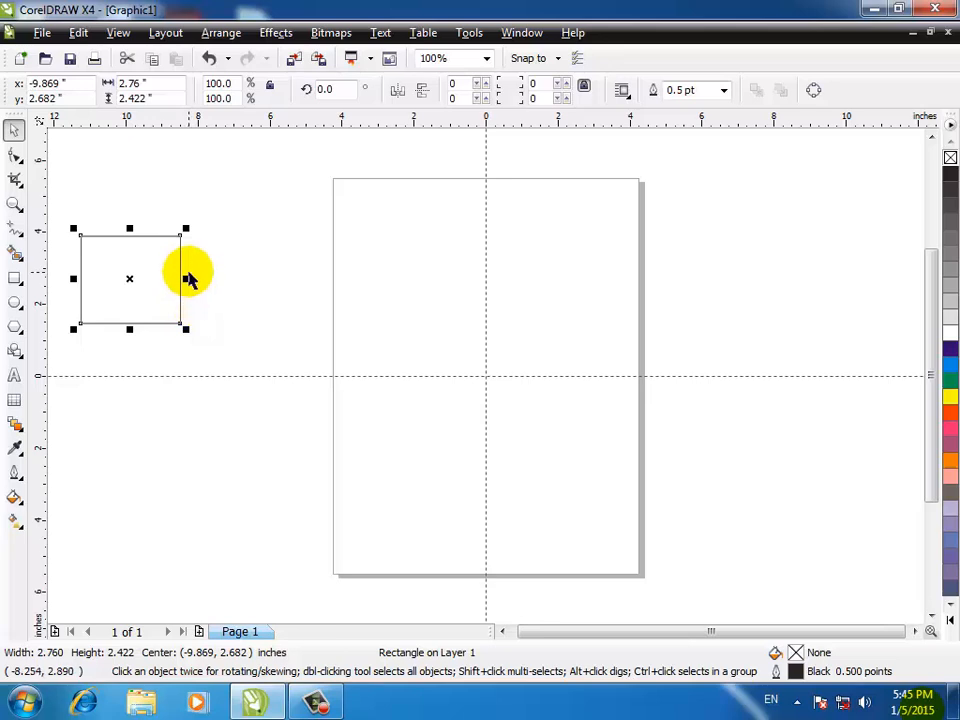
left_click_drag(189, 279, 293, 279)
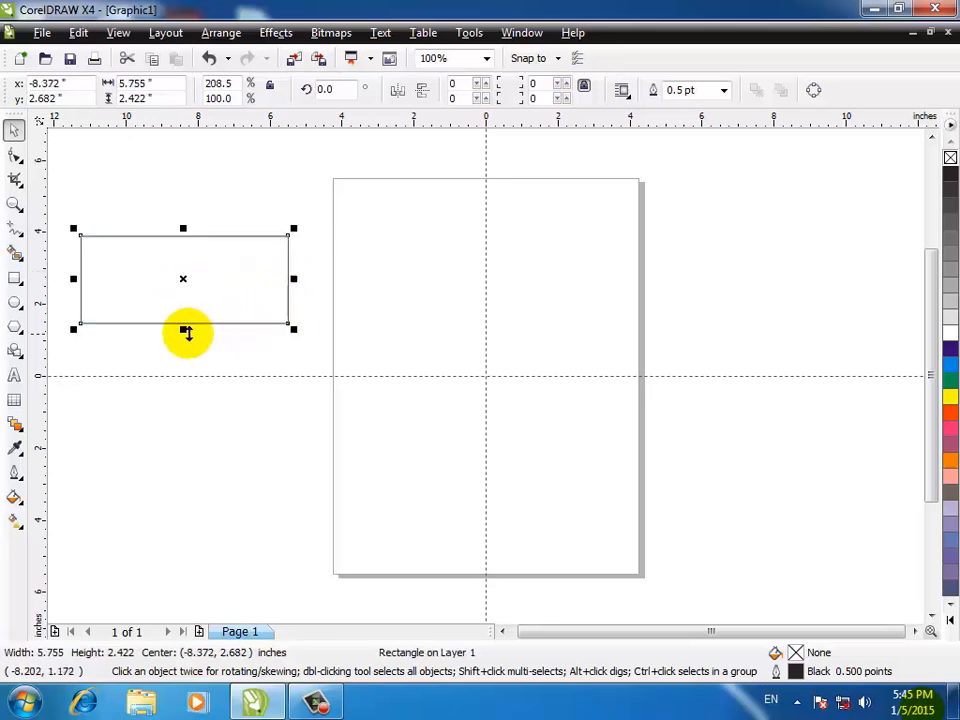
left_click_drag(184, 330, 186, 416)
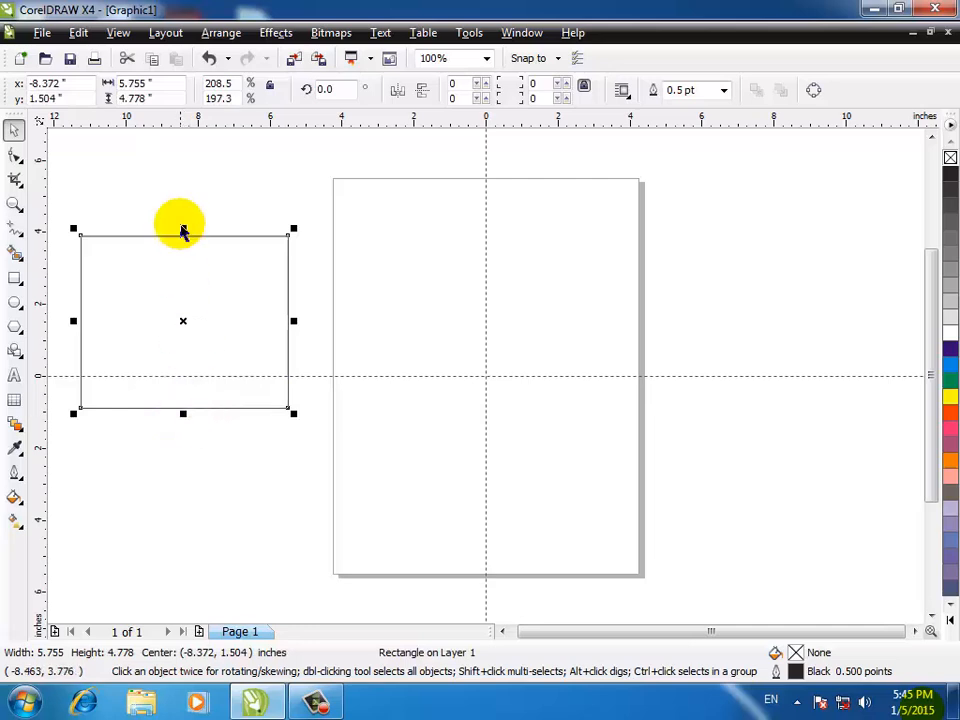
- Set the rectangle's size to 5 inches wide and 8 inches high
left_click_drag(165, 83, 78, 84)
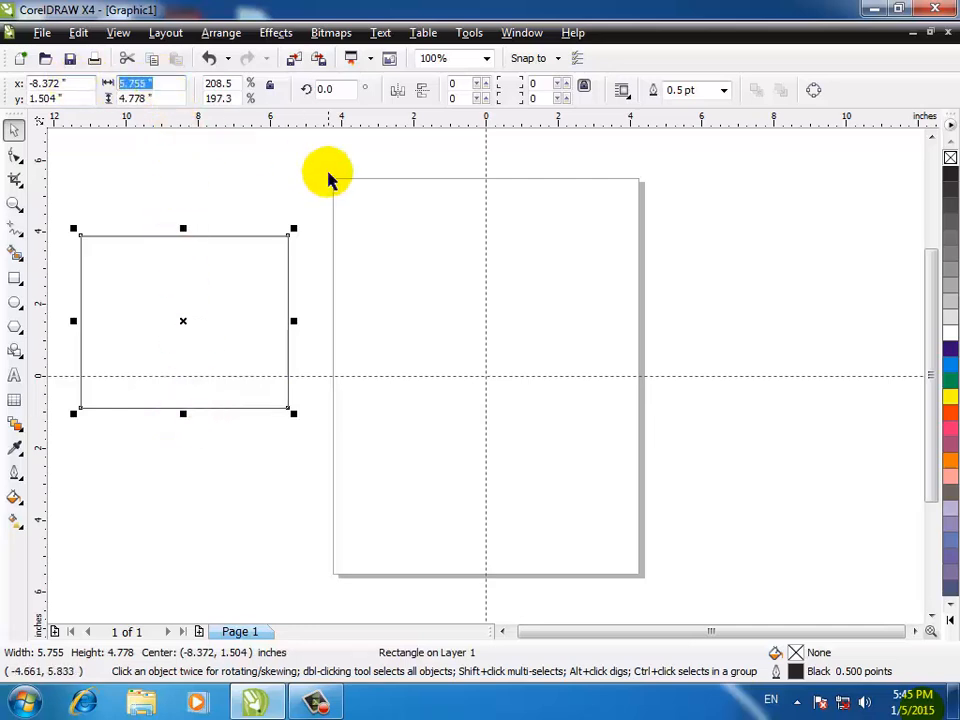
type("5")
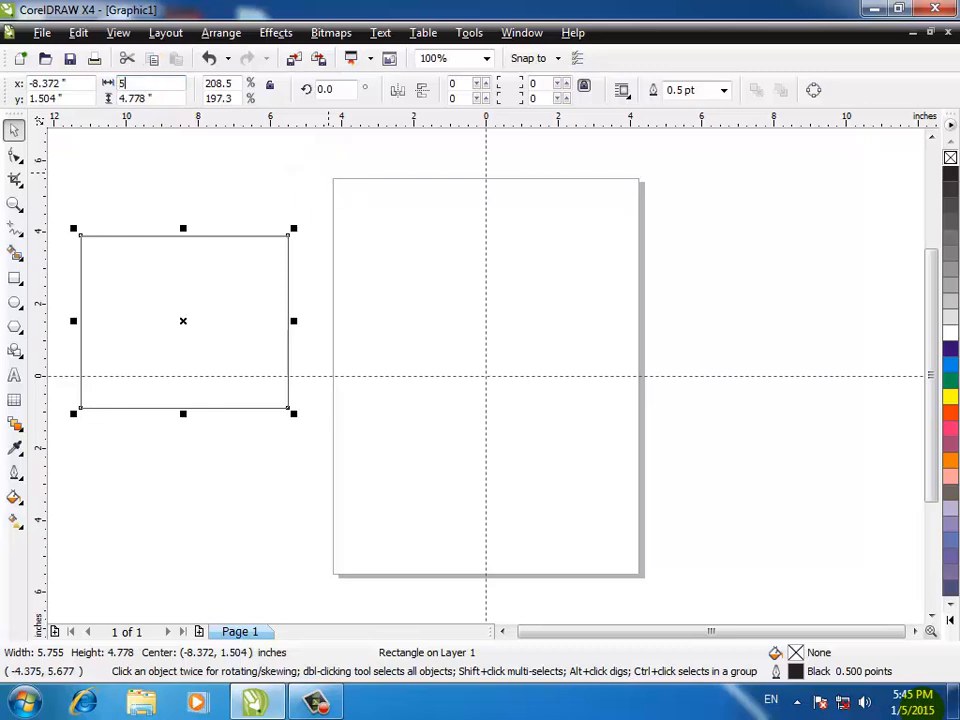
key("Tab")
type("8")
key("Return")
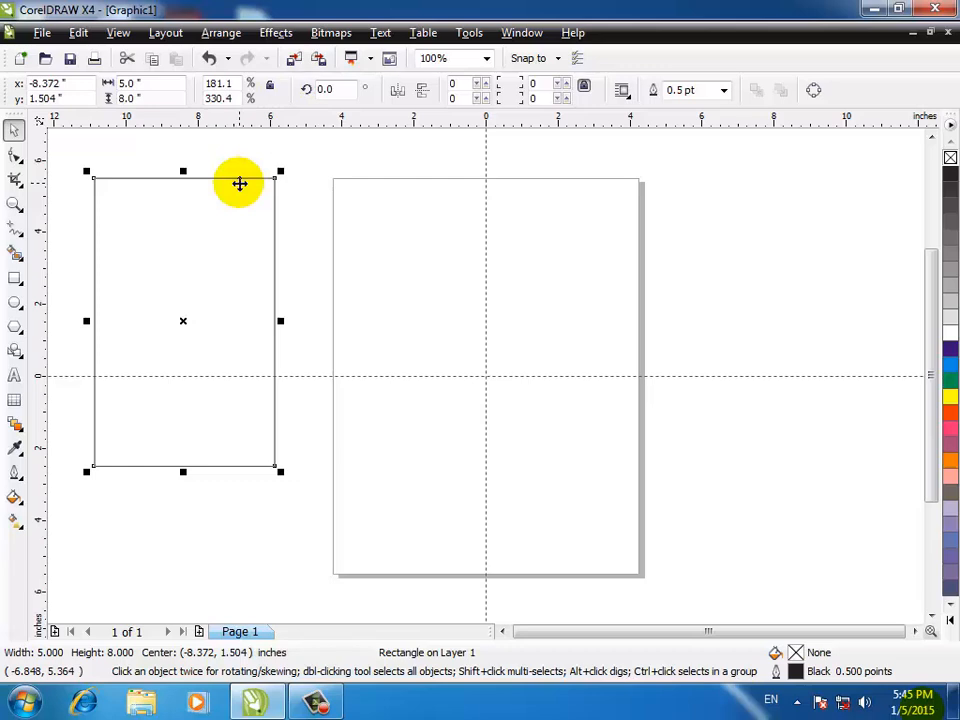
- Undo the exact resize and move the rectangle partly onto the page so its right edge meets the vertical guideline
key("ctrl+z")
key("ctrl+z")
left_click_drag(208, 327, 375, 326)
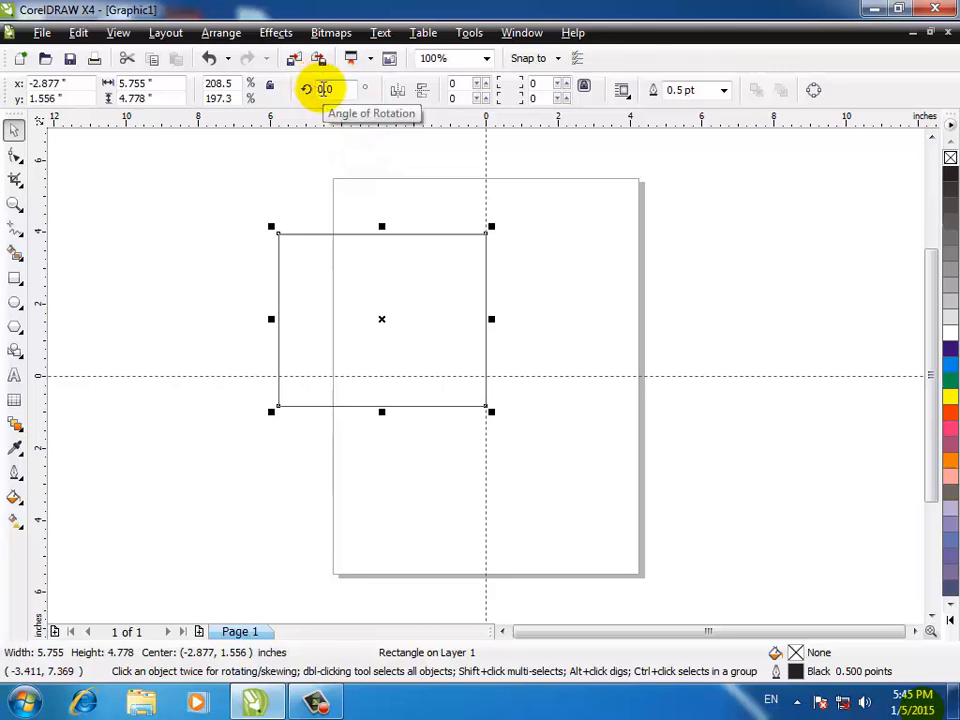
- Try rotating the rectangle by 30 degrees and return its rotation angle to 0
left_click(342, 89)
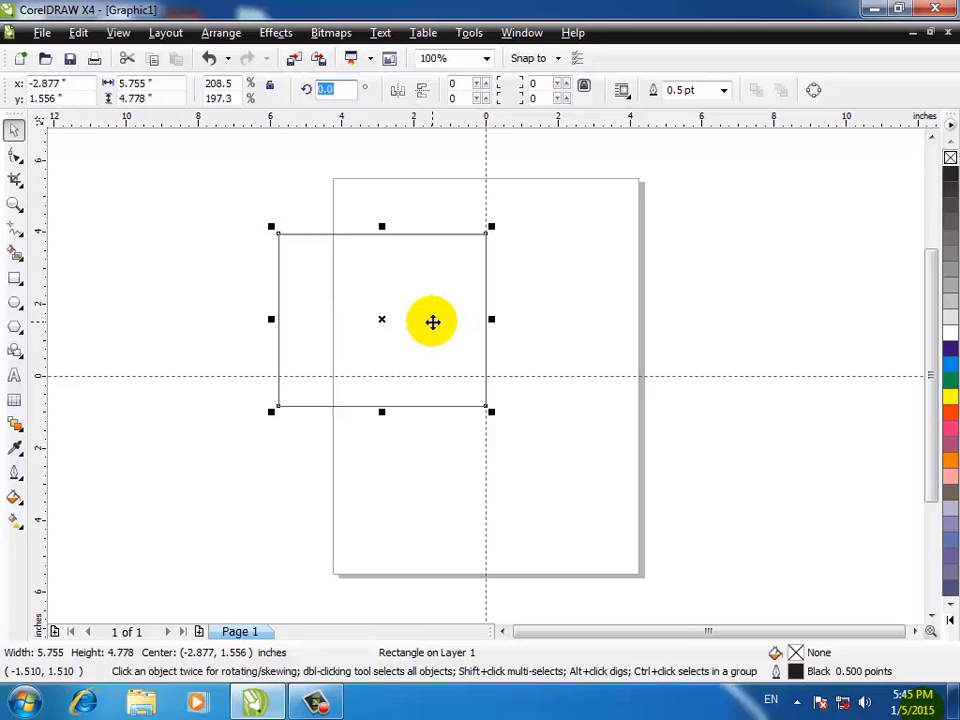
type("30")
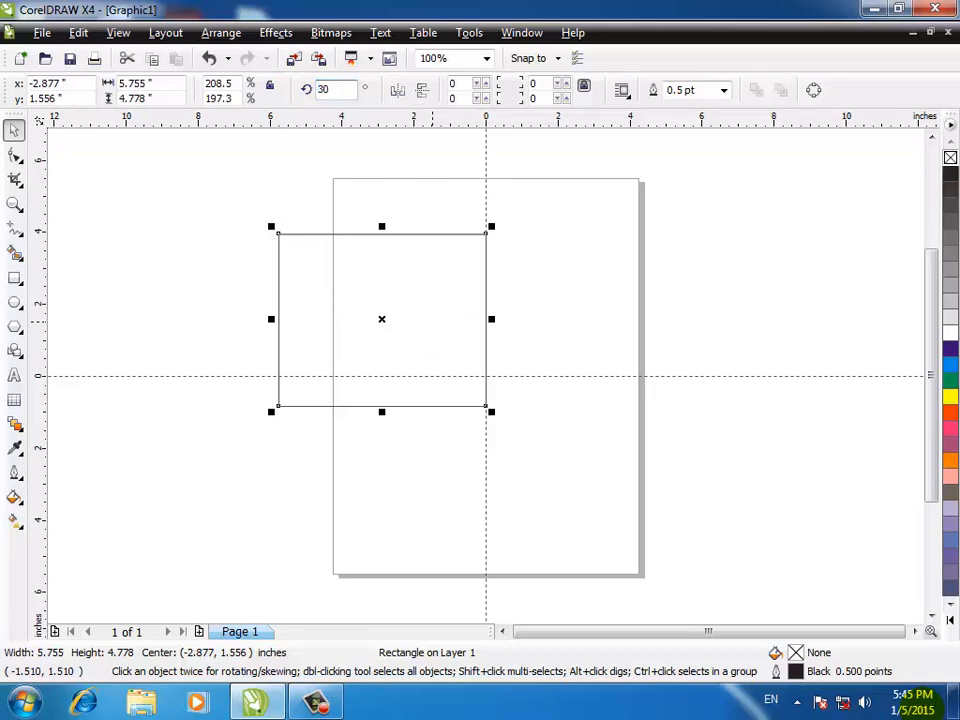
key("Return")
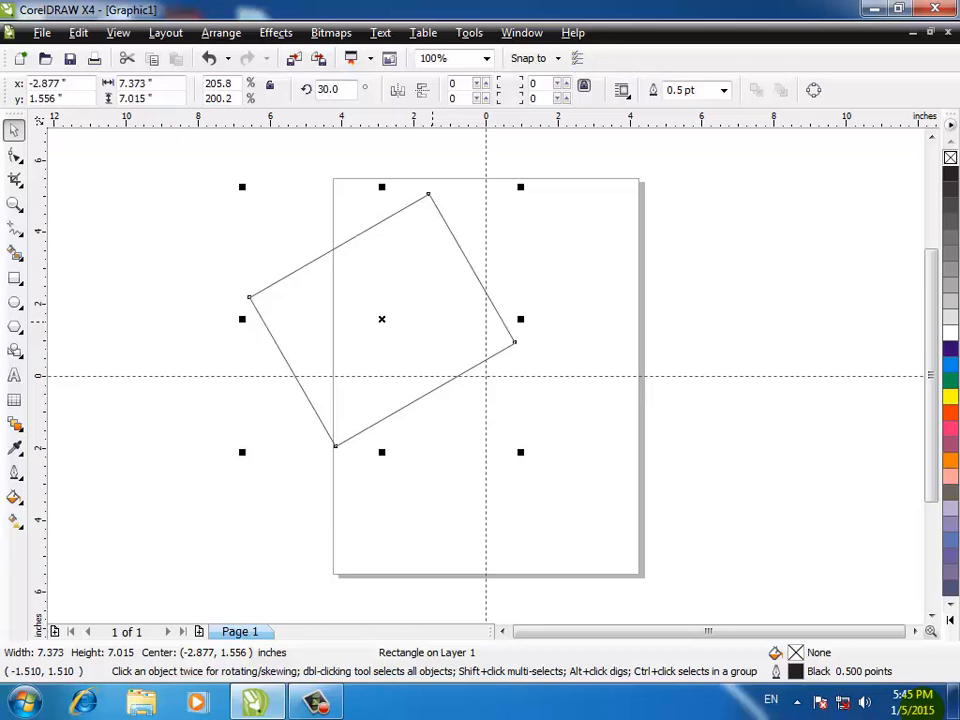
left_click(328, 89)
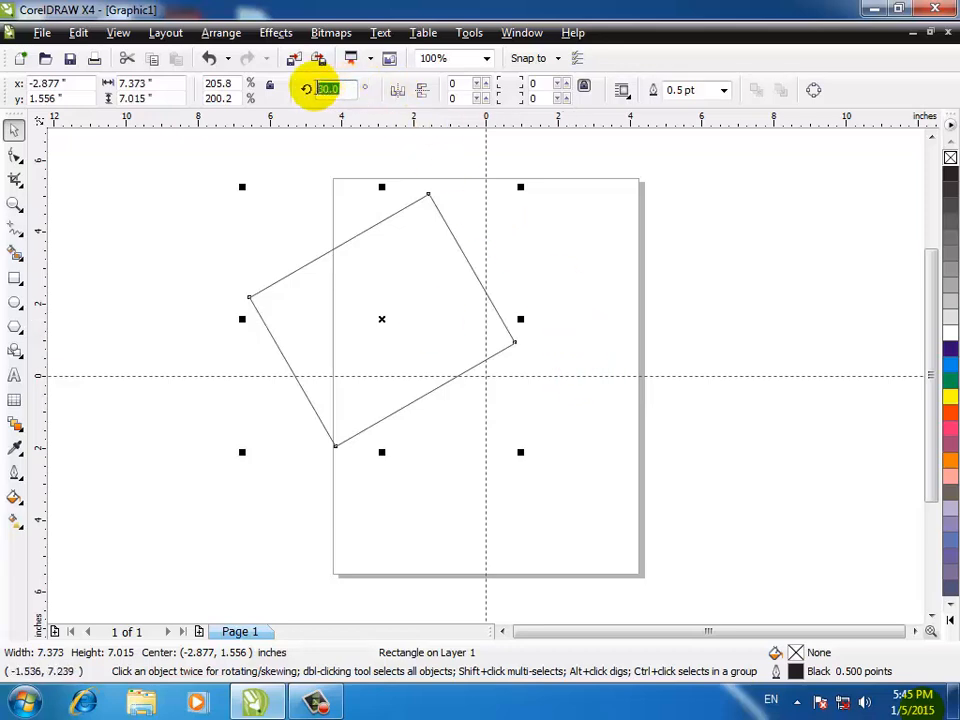
type("0")
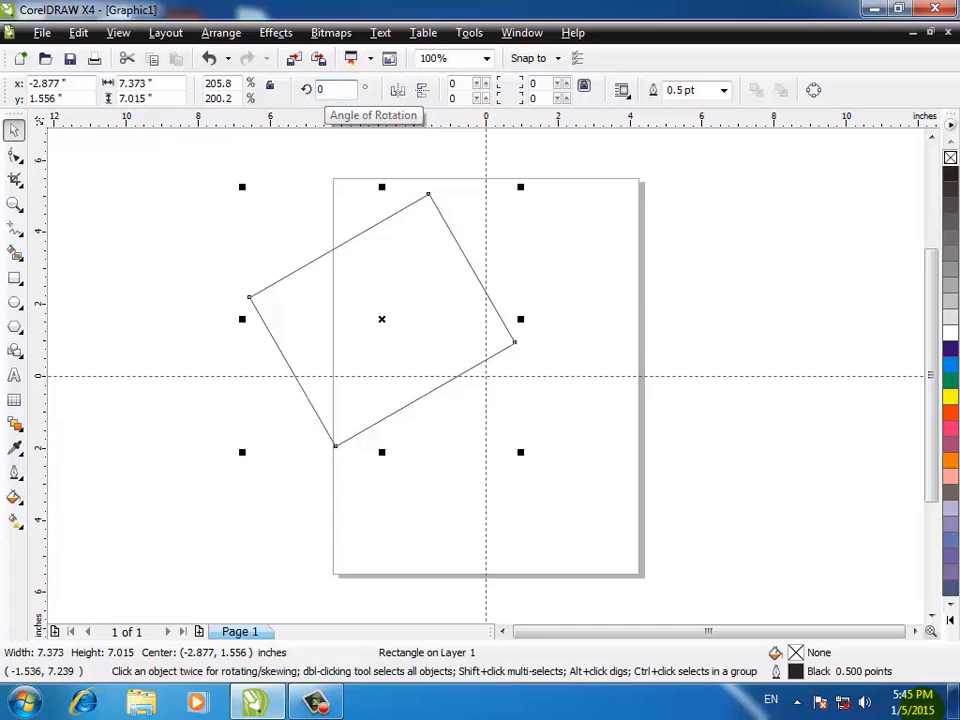
key("Return")
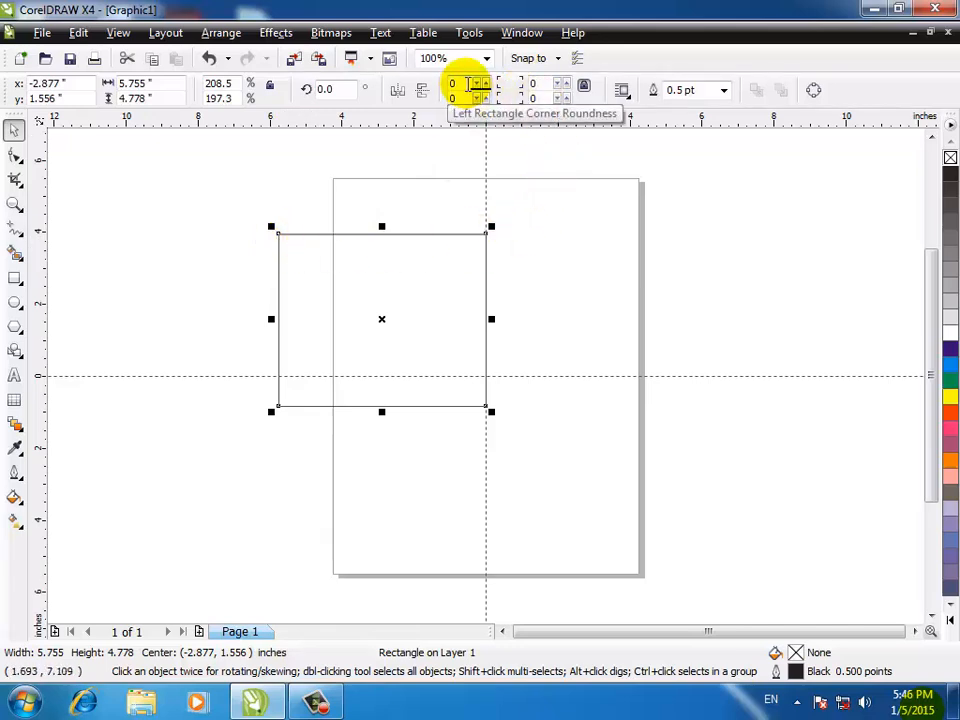
- Round all four corners of the rectangle with a corner roundness of 50
left_click(467, 84)
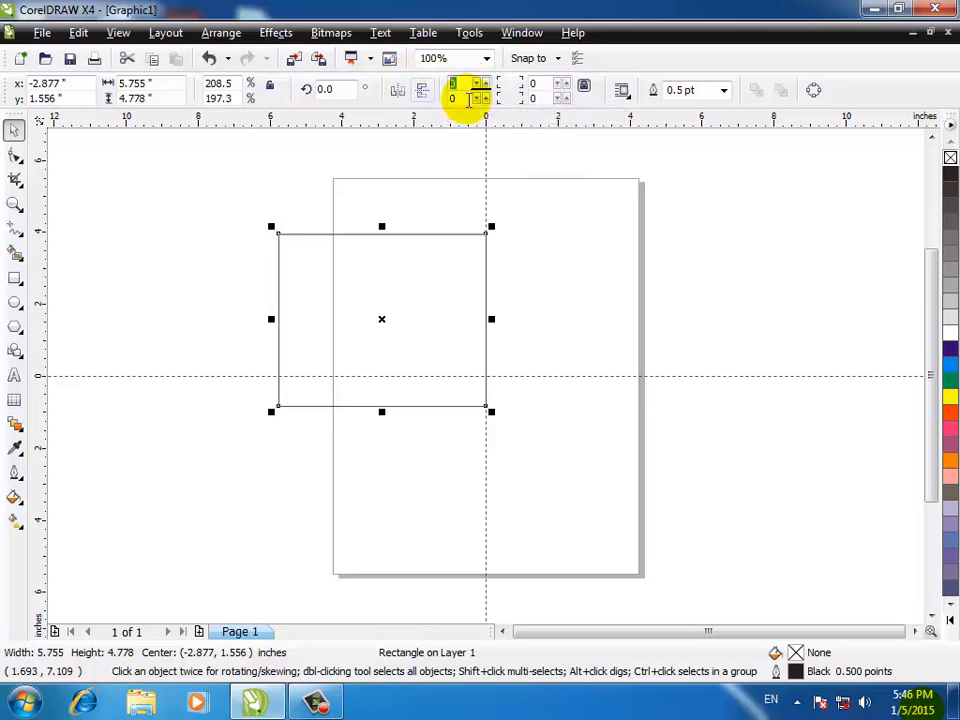
type("5")
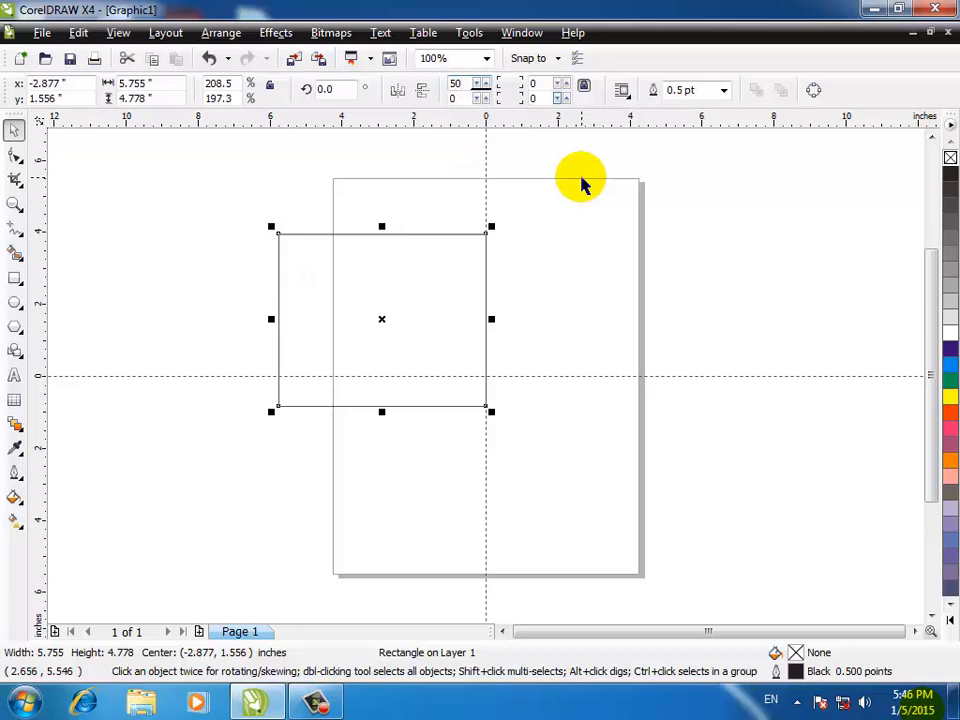
key("Return")
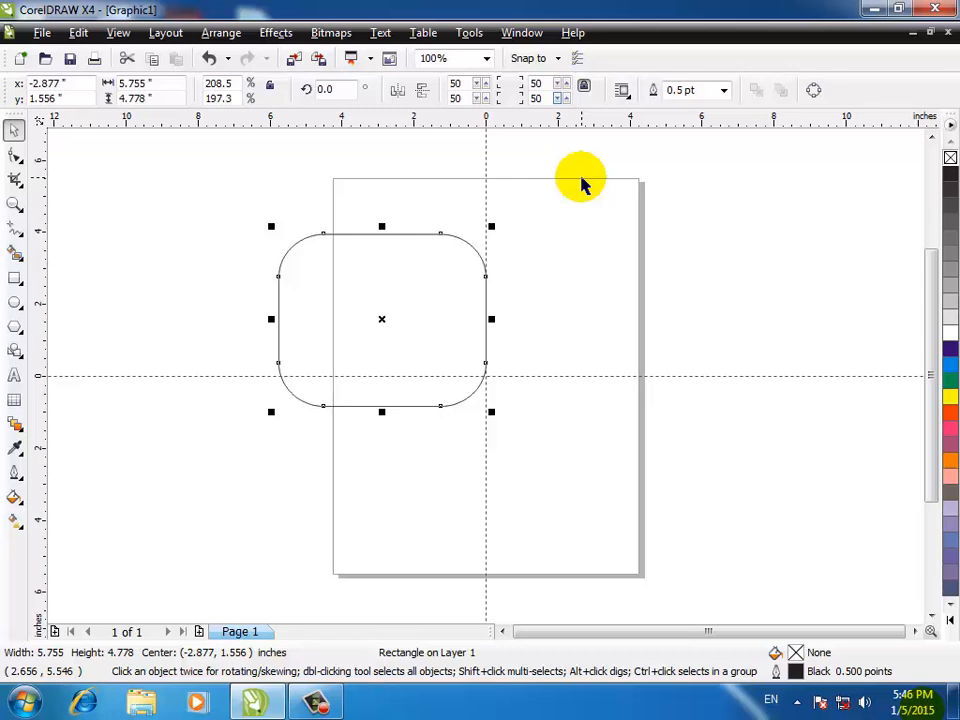
- Undo the rounding of all corners, unlink the corner roundness values and round only the rectangle's top-left corner by 50
key("ctrl+z")
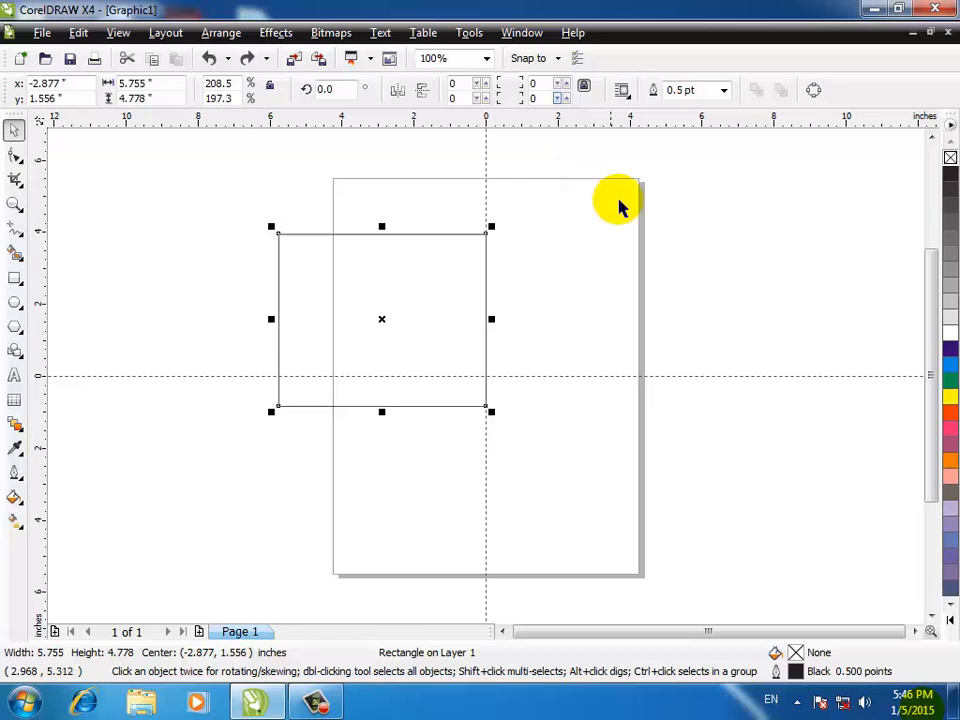
left_click(585, 89)
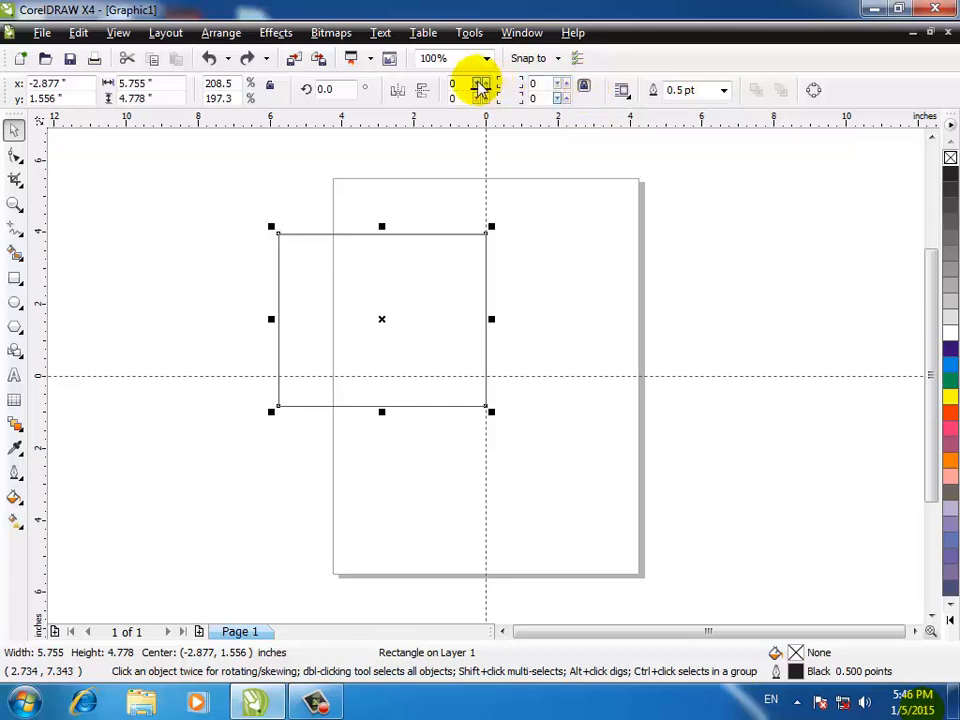
left_click(586, 90)
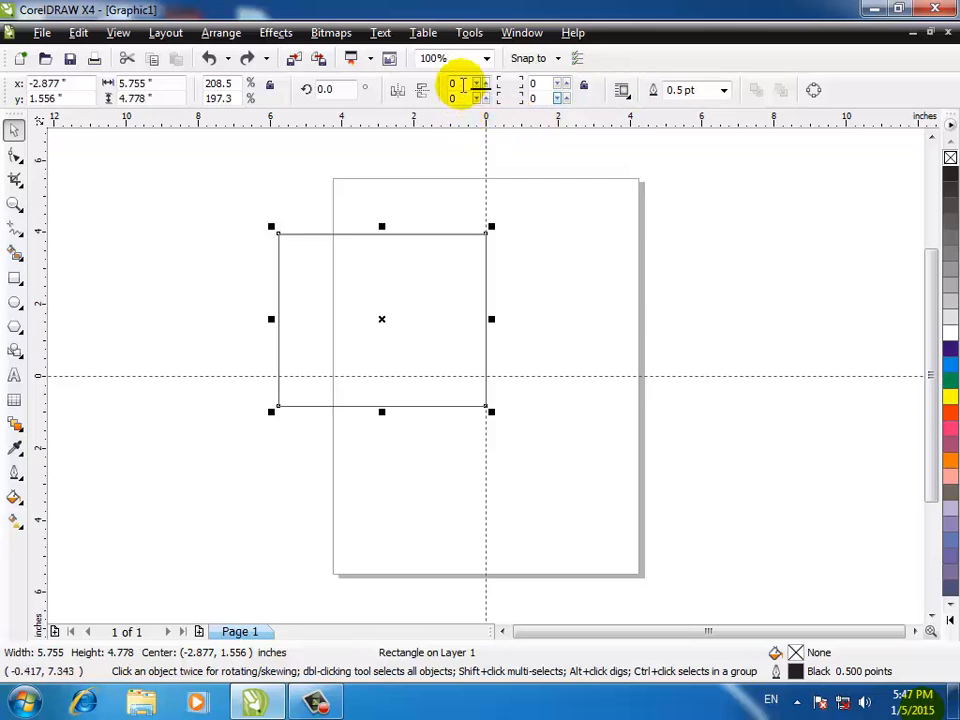
left_click(460, 84)
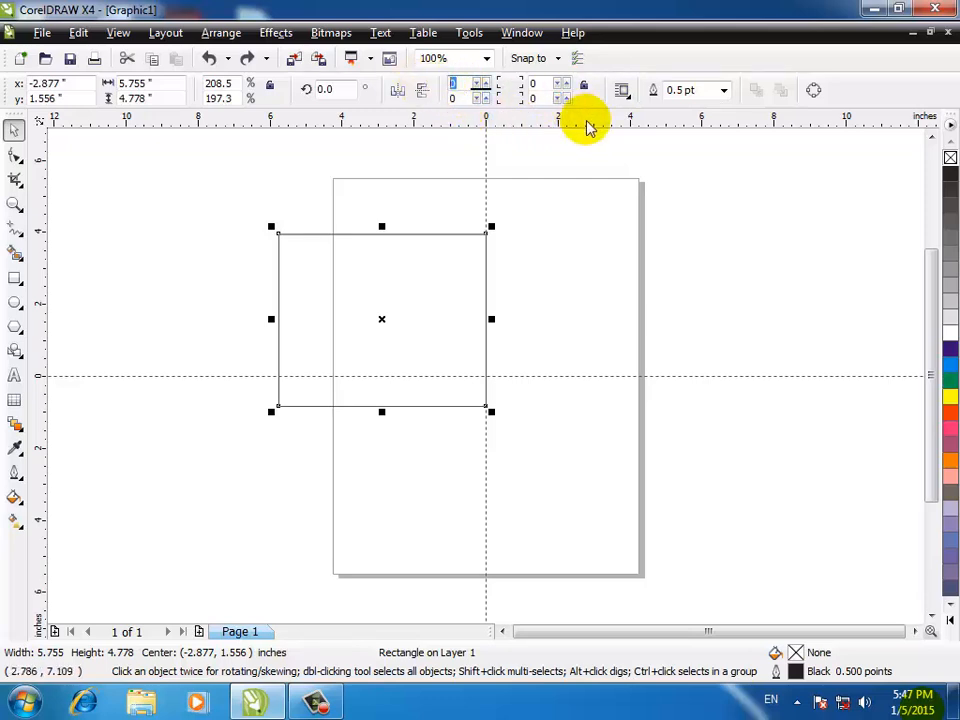
type("5")
key("Return")
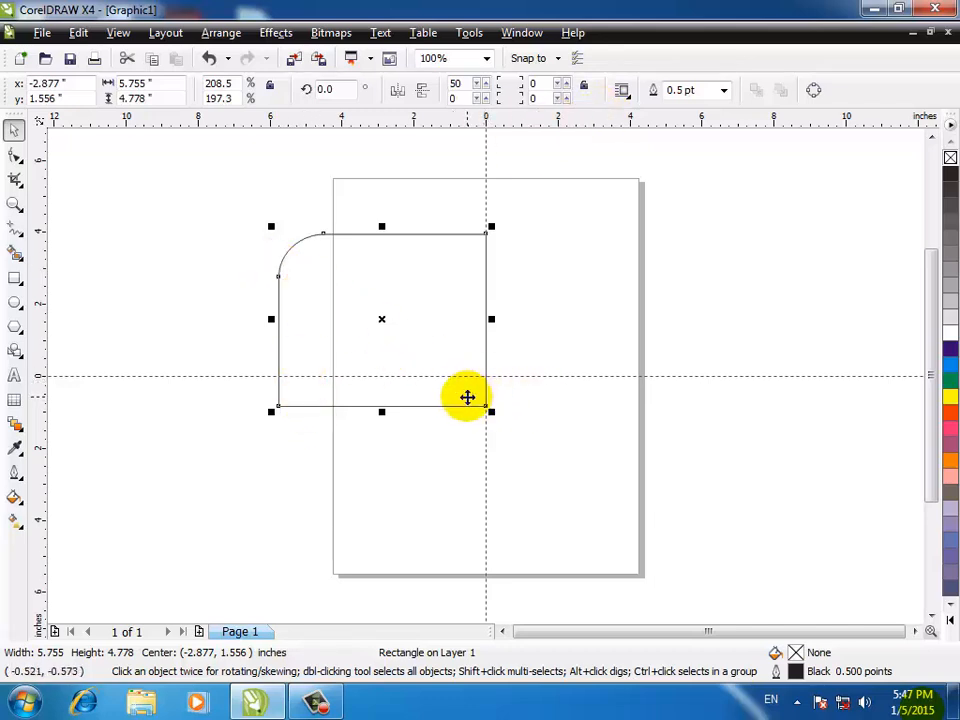
- Set the roundness of the rectangle's bottom-right corner to 30
left_click_drag(543, 98, 505, 100)
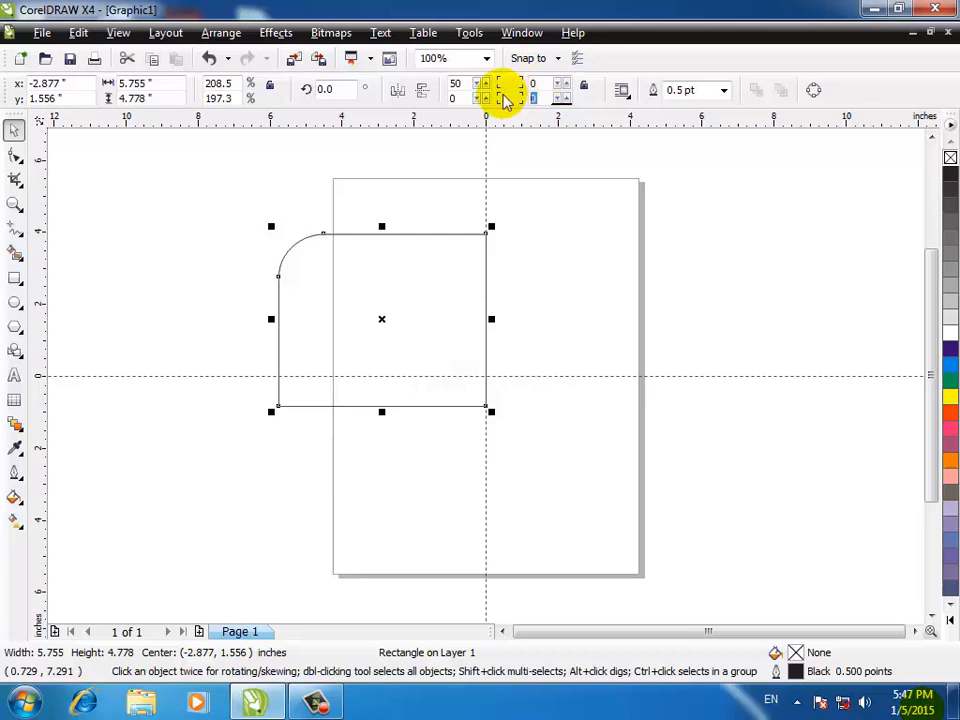
type("3")
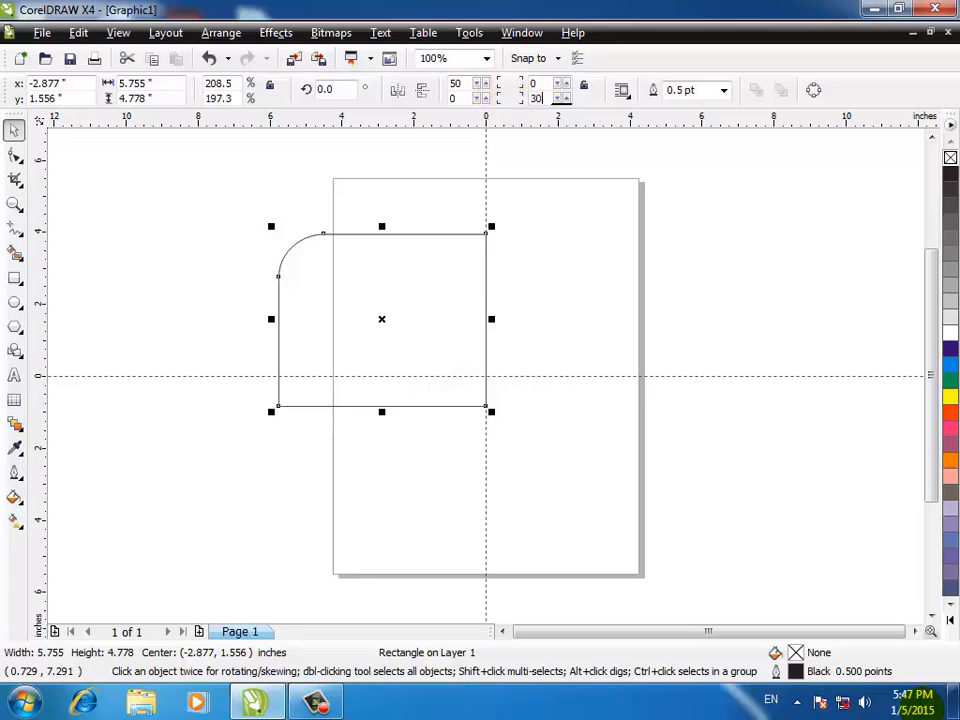
type("0")
key("Return")
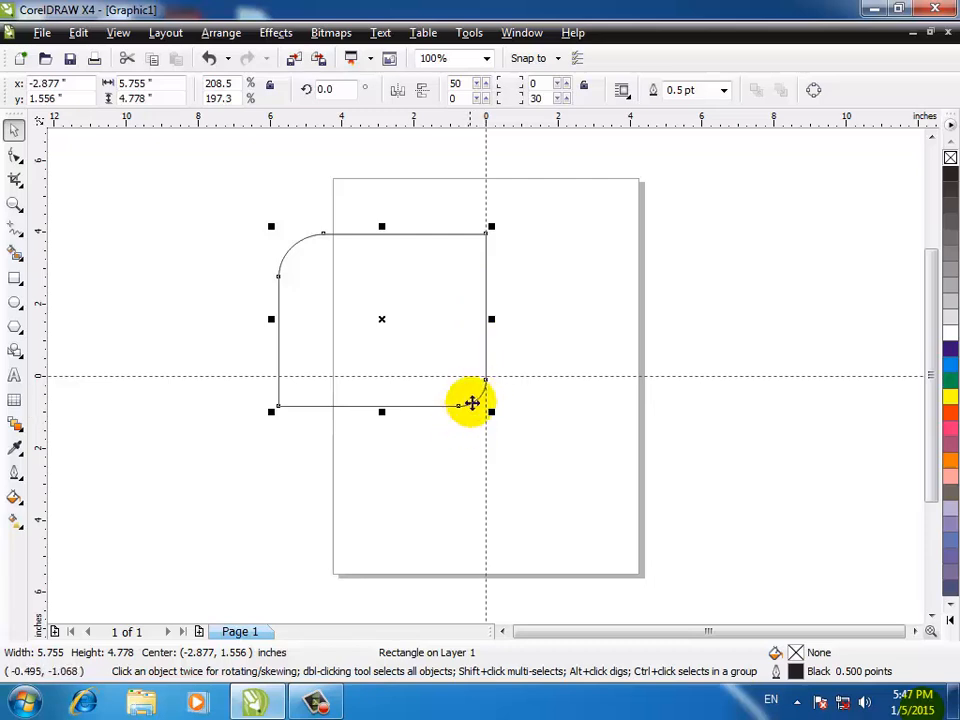
- Reset the rectangle's top-left and bottom-right corner roundness to 0 and link the corners together again
double_click(456, 83)
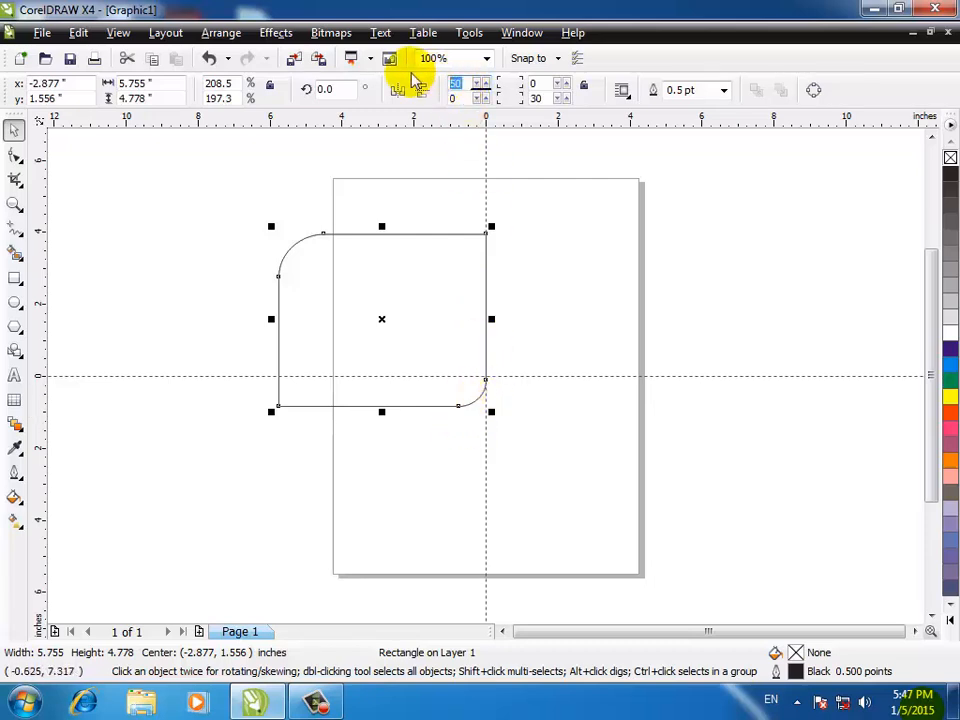
type("0")
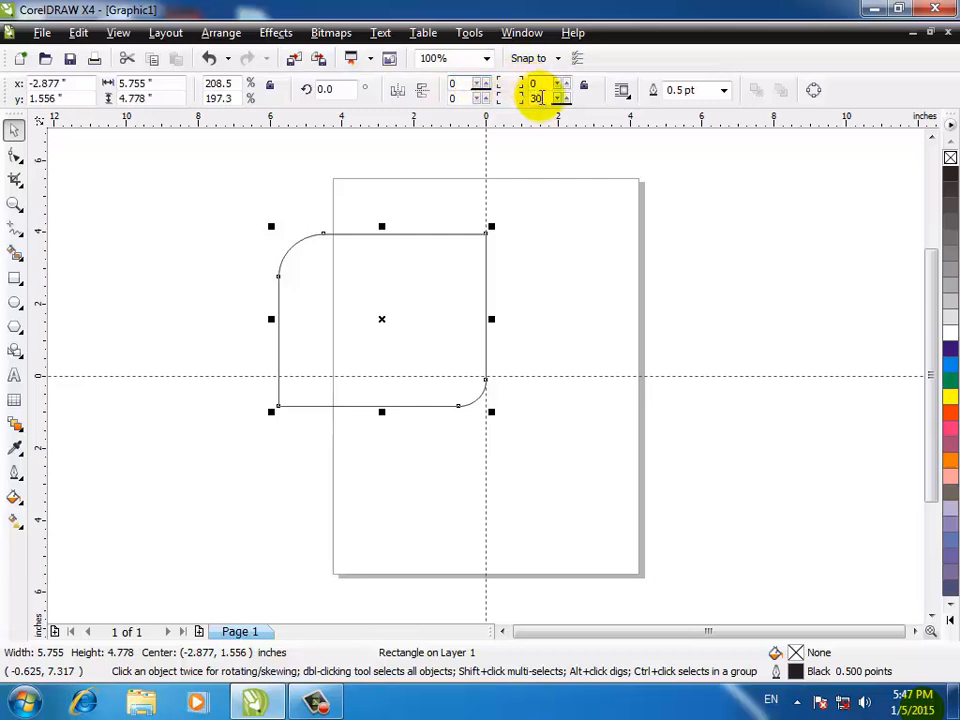
double_click(540, 99)
type("0")
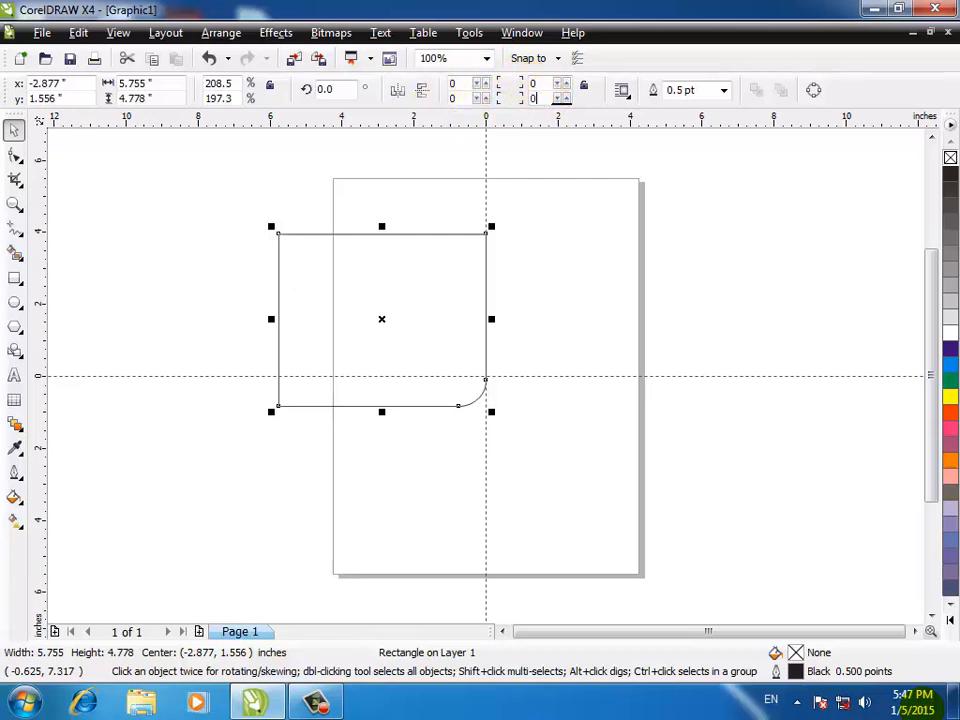
key("Return")
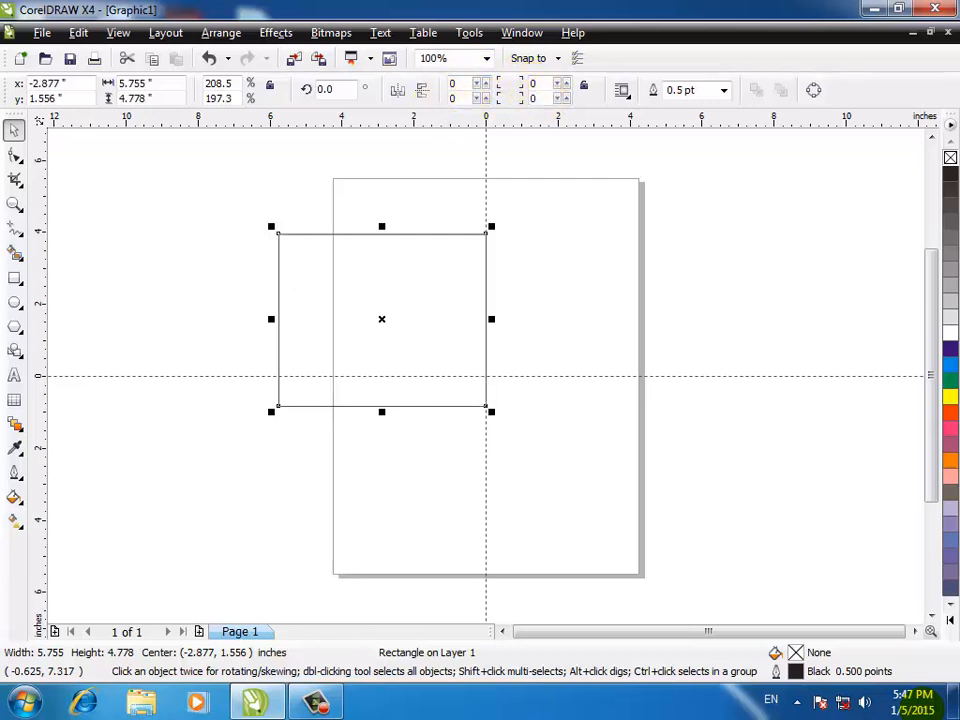
left_click(585, 89)
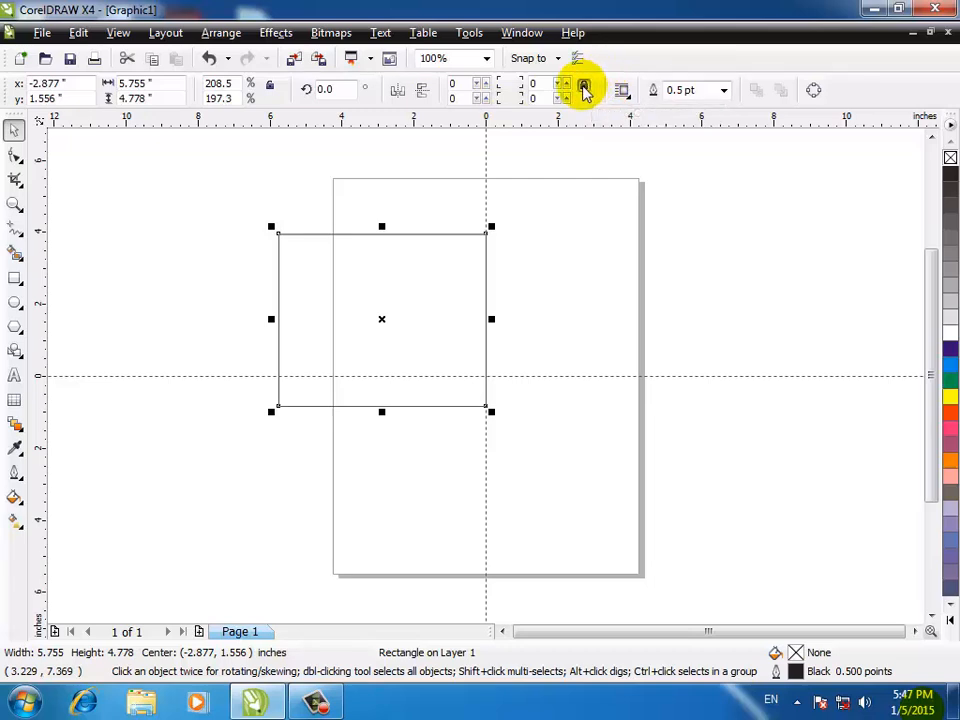
left_click_drag(461, 84, 433, 82)
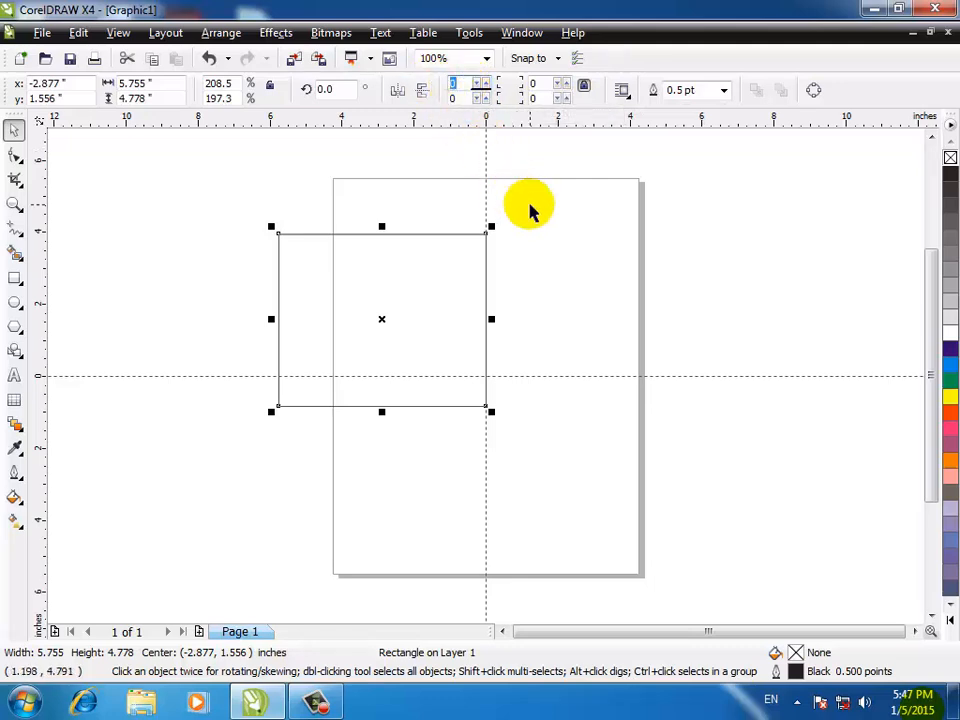
left_click(531, 257)
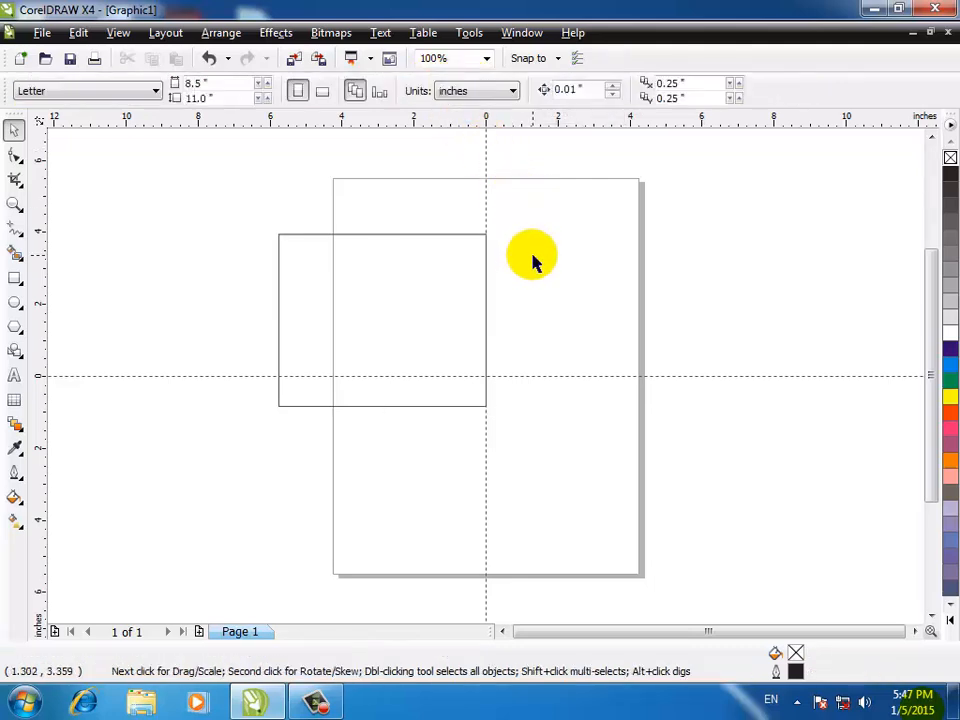
left_click(406, 236)
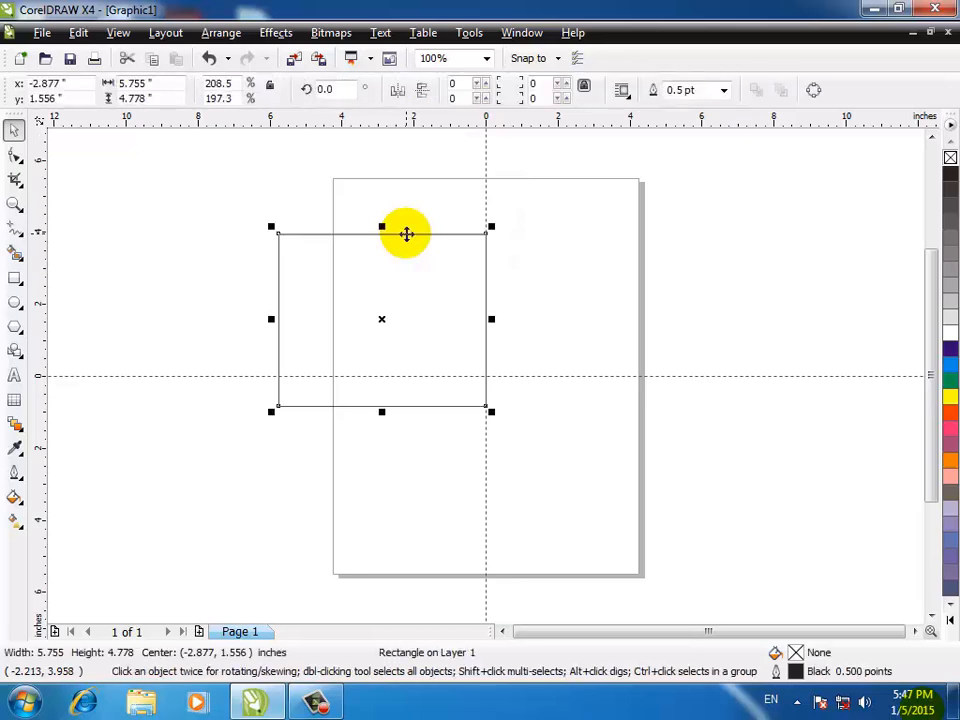
left_click(562, 275)
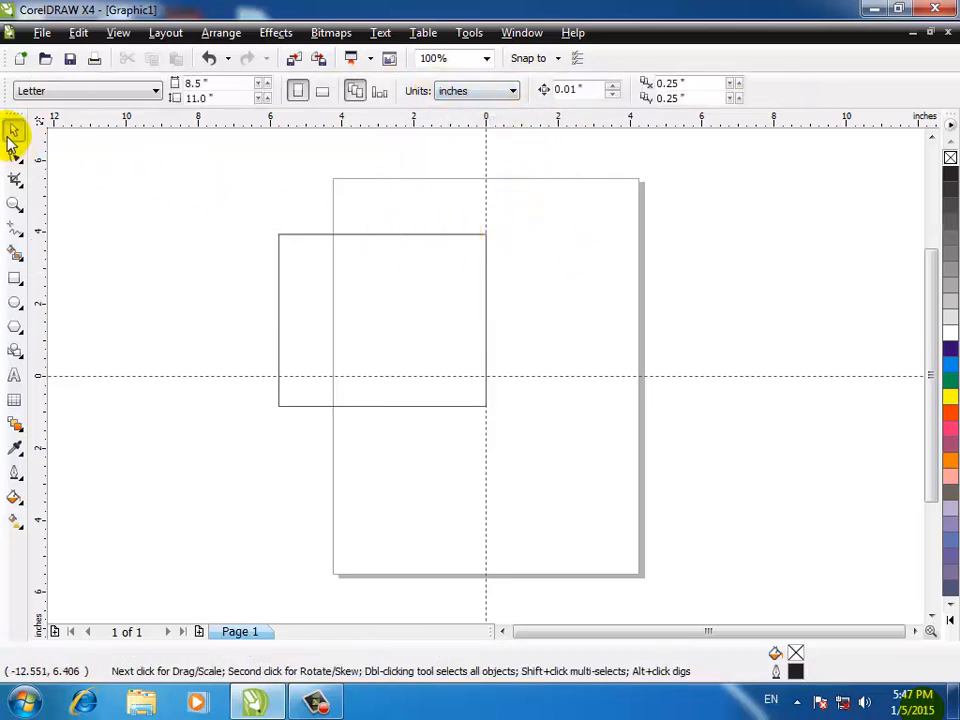
- Select the rectangle and set its outline width to 24.0 pt
left_click(367, 236)
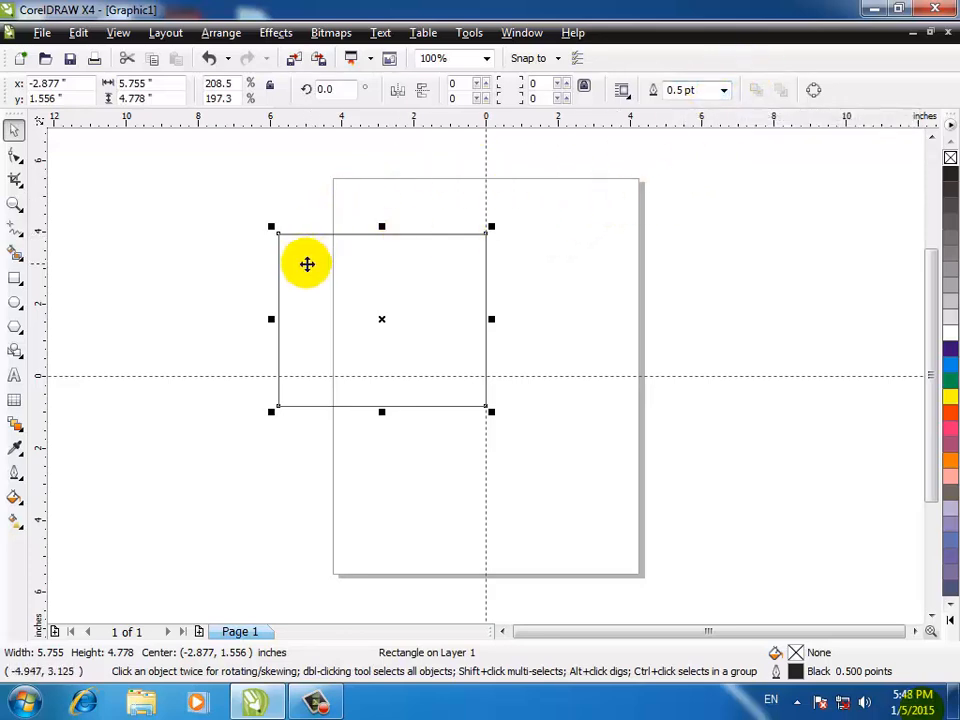
left_click(725, 91)
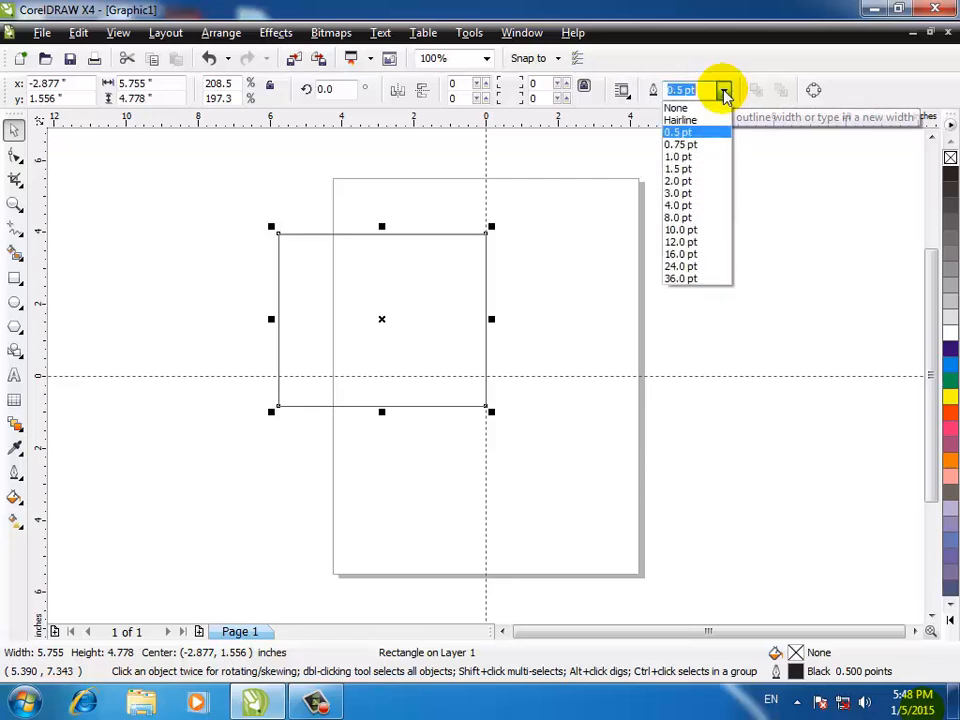
left_click(679, 267)
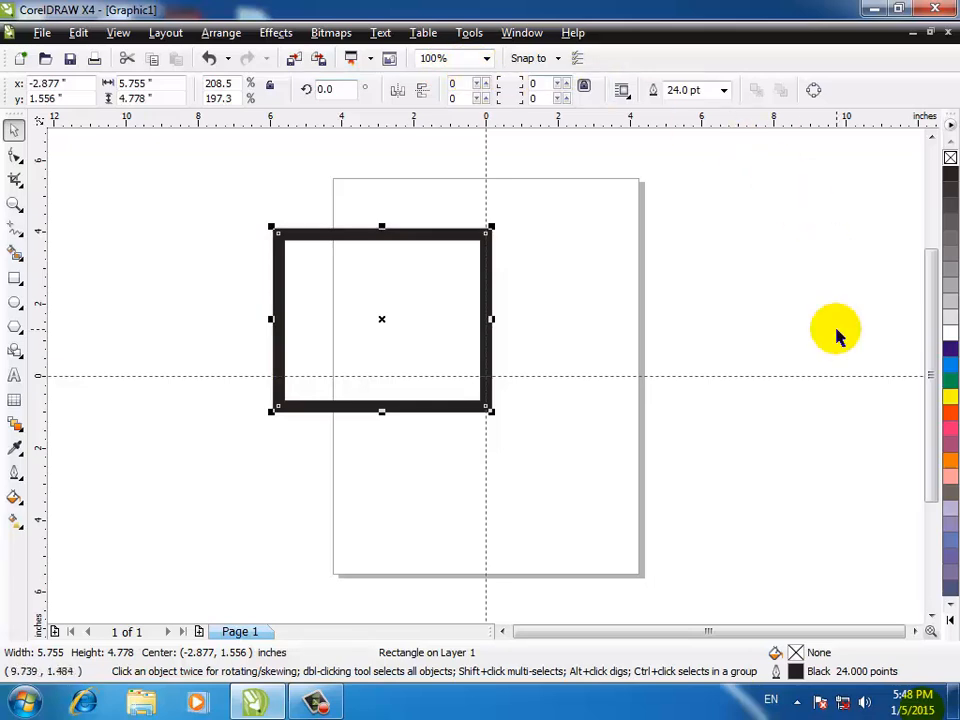
- Try filling the rectangle with Red, Cyan and 30% Black in turn
left_click(952, 417)
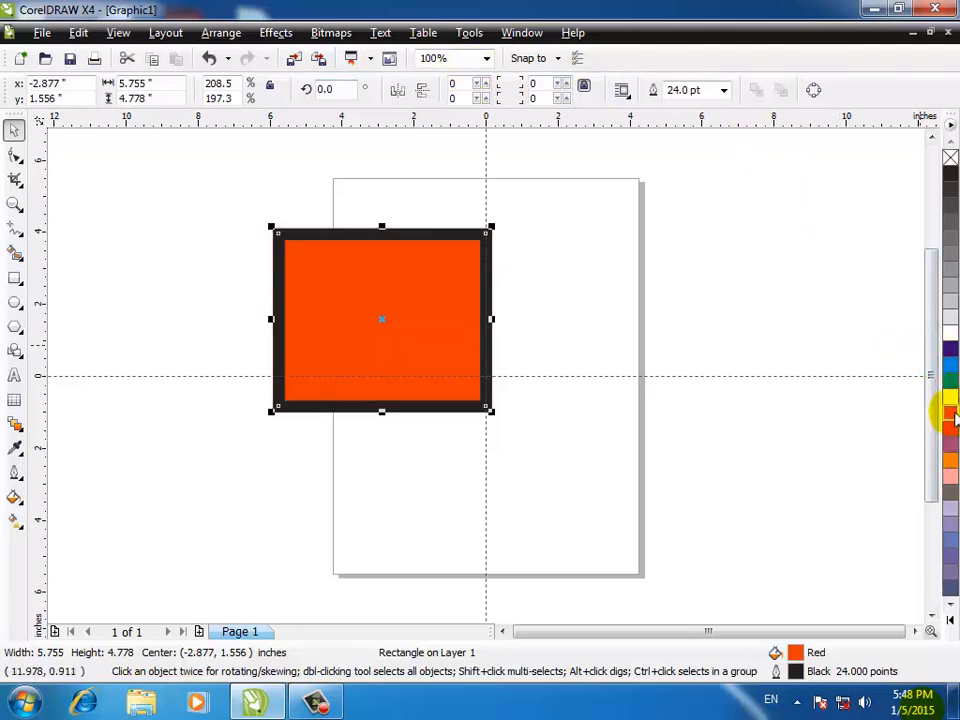
left_click(950, 362)
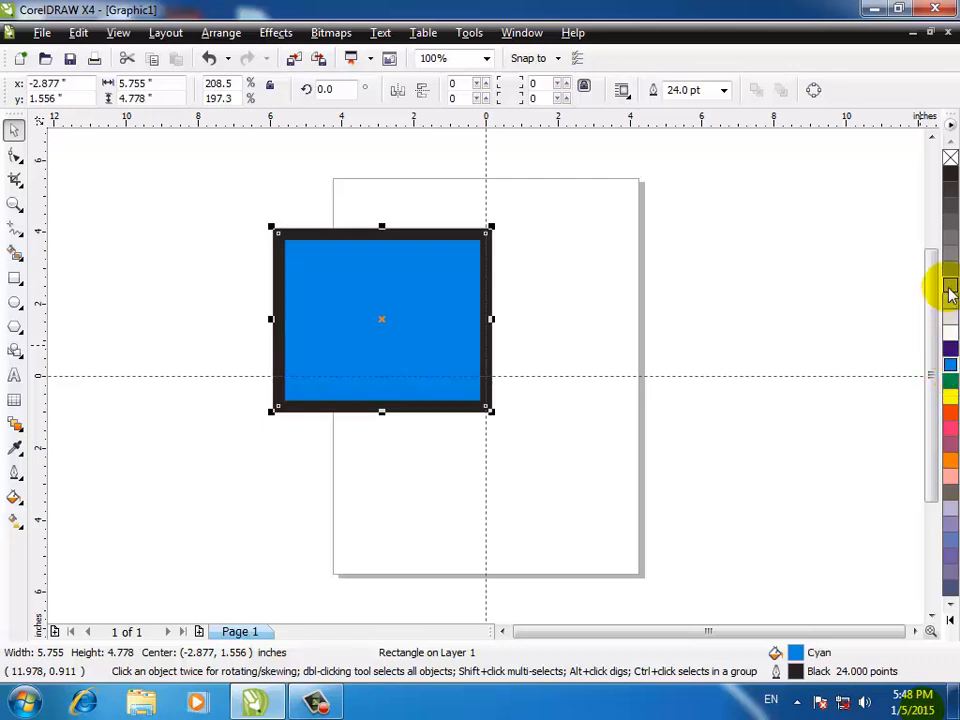
left_click(950, 292)
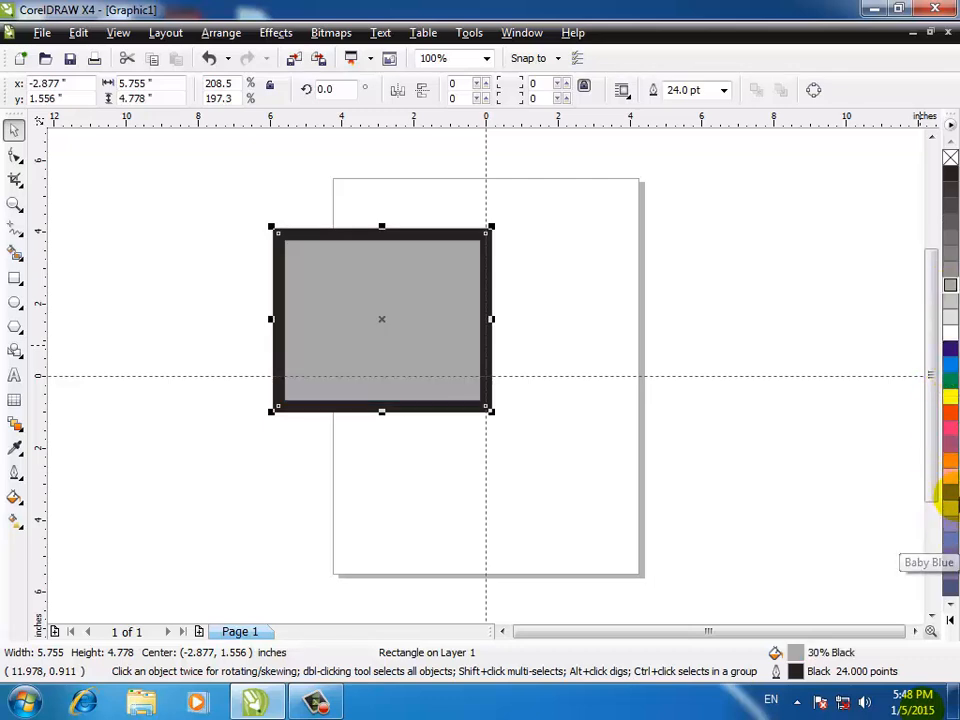
- Fill the rectangle with the light orange shade C:2 M:55 Y:60 K:0 from the variations of Red
left_click(951, 423)
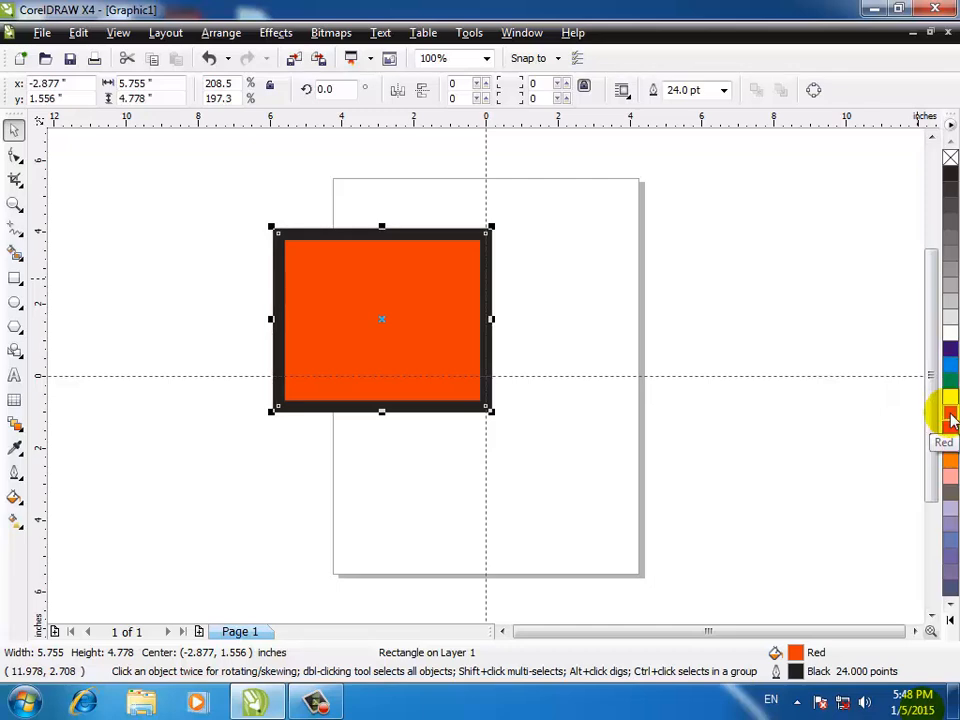
left_click(951, 421)
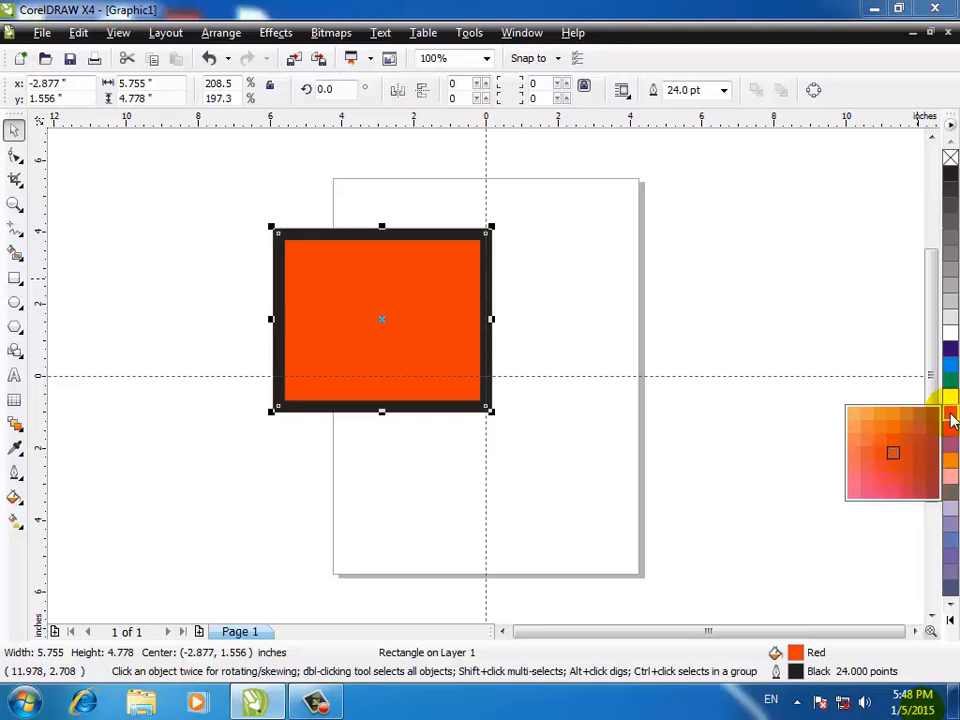
left_click(854, 445)
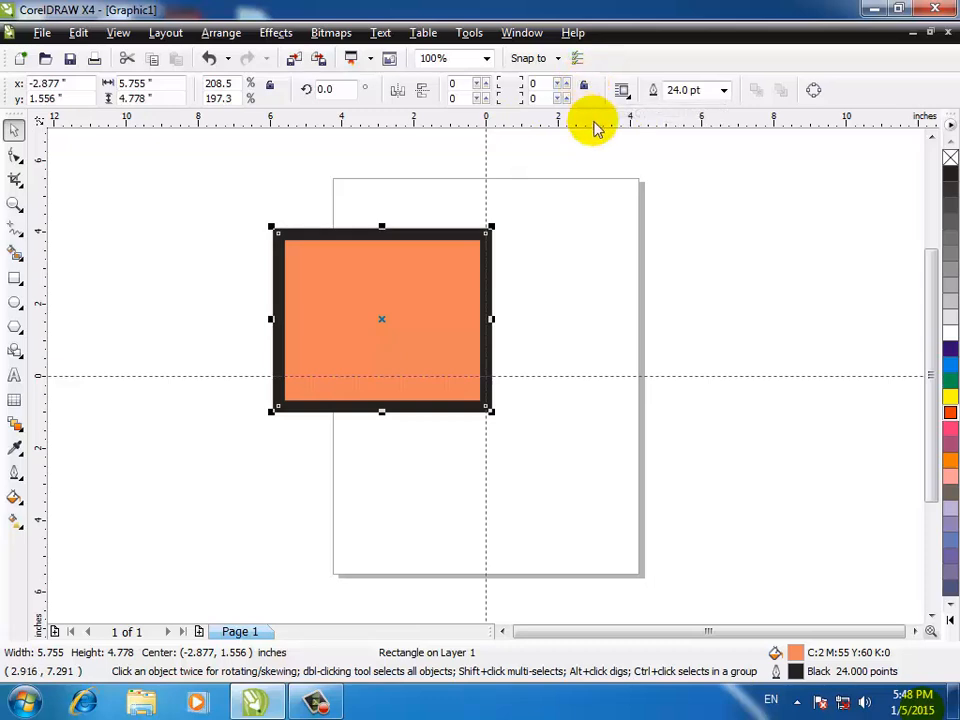
- Round only the rectangle's top-left corner with a roundness of 50, keeping the corners unlinked
left_click(458, 84)
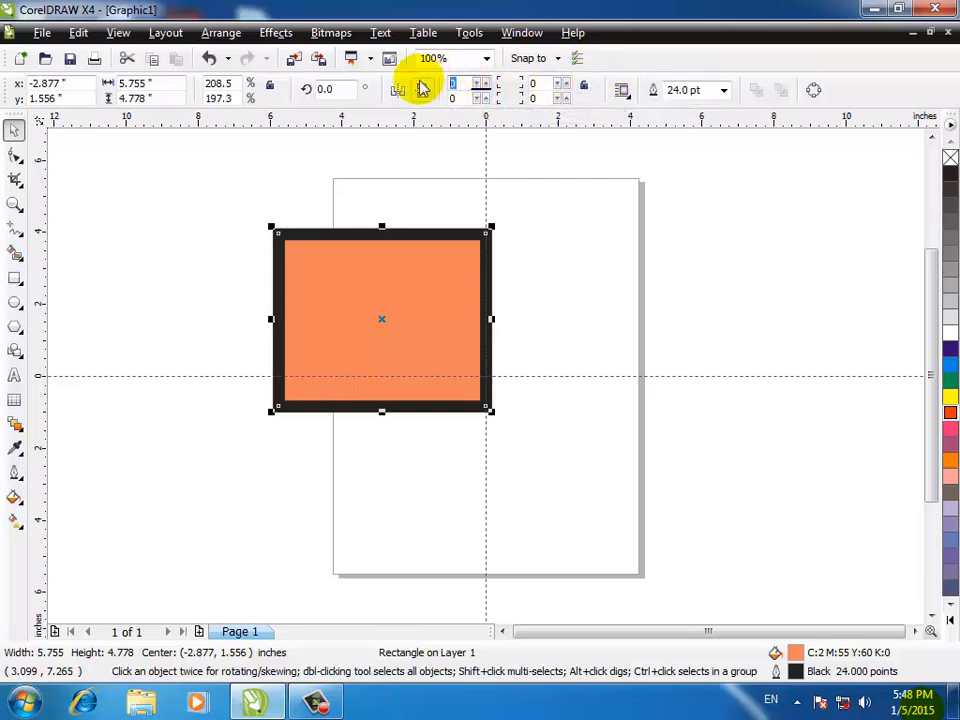
type("50")
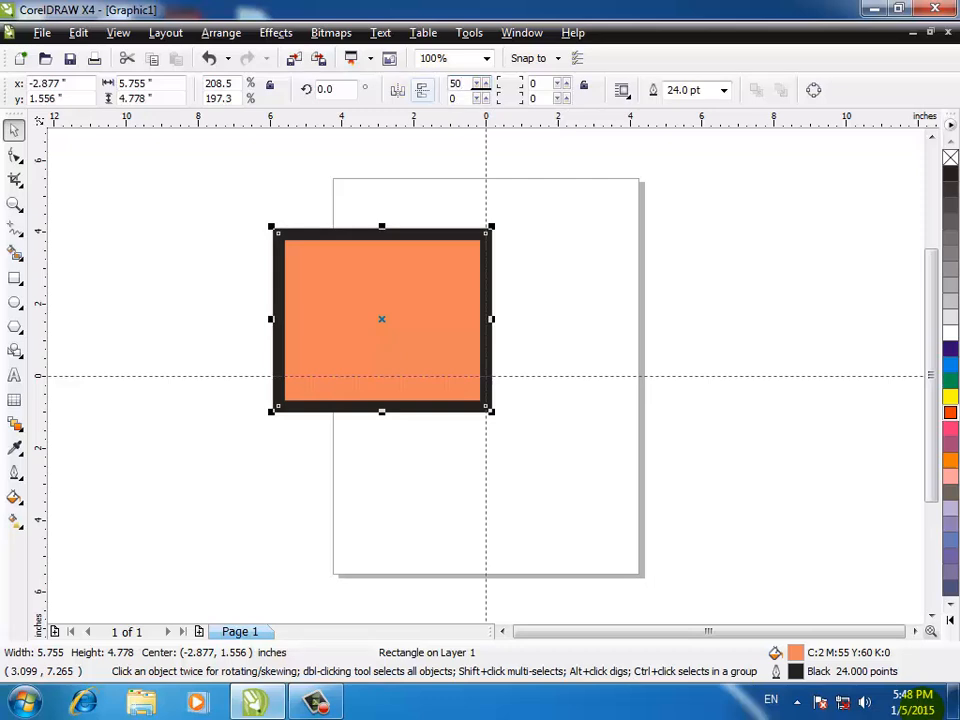
key("Return")
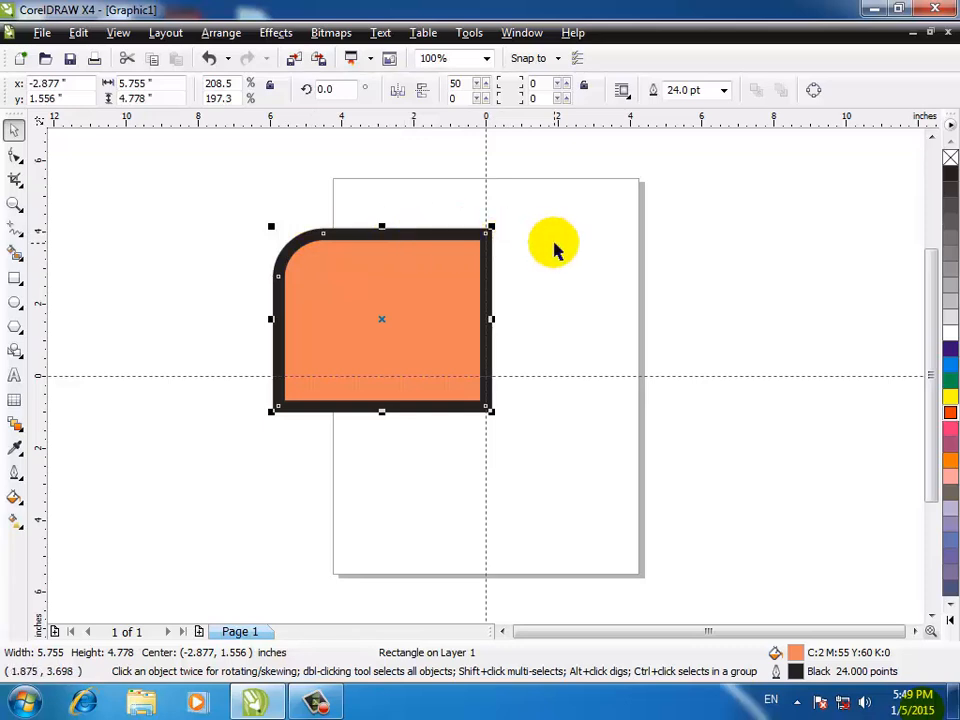
- Try mirroring the rectangle horizontally and vertically, flipping it back after each mirror
left_click(397, 92)
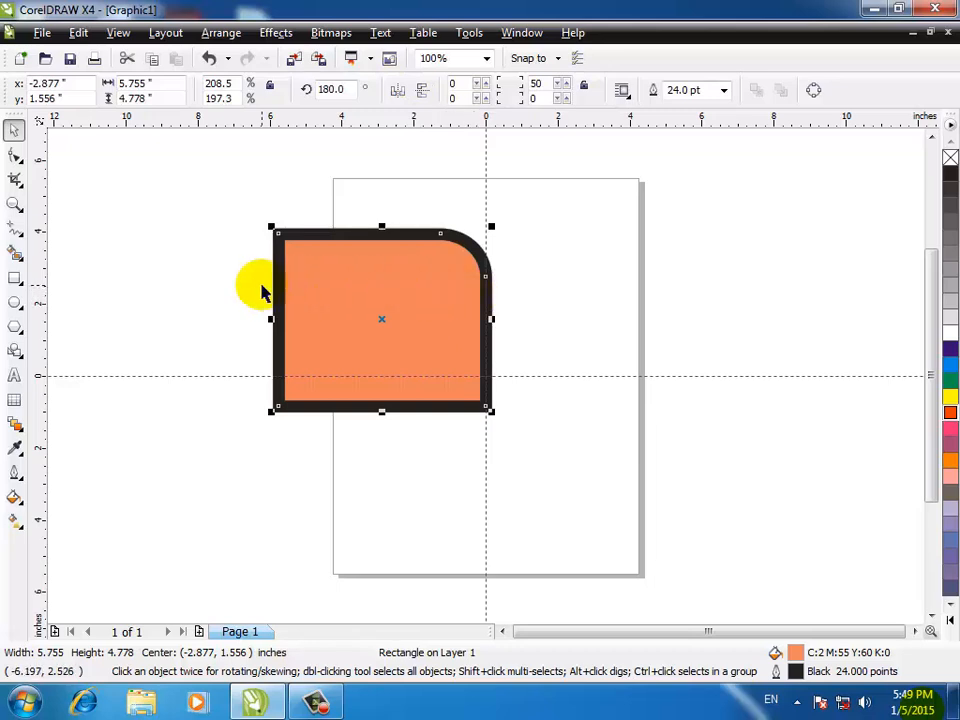
left_click(396, 90)
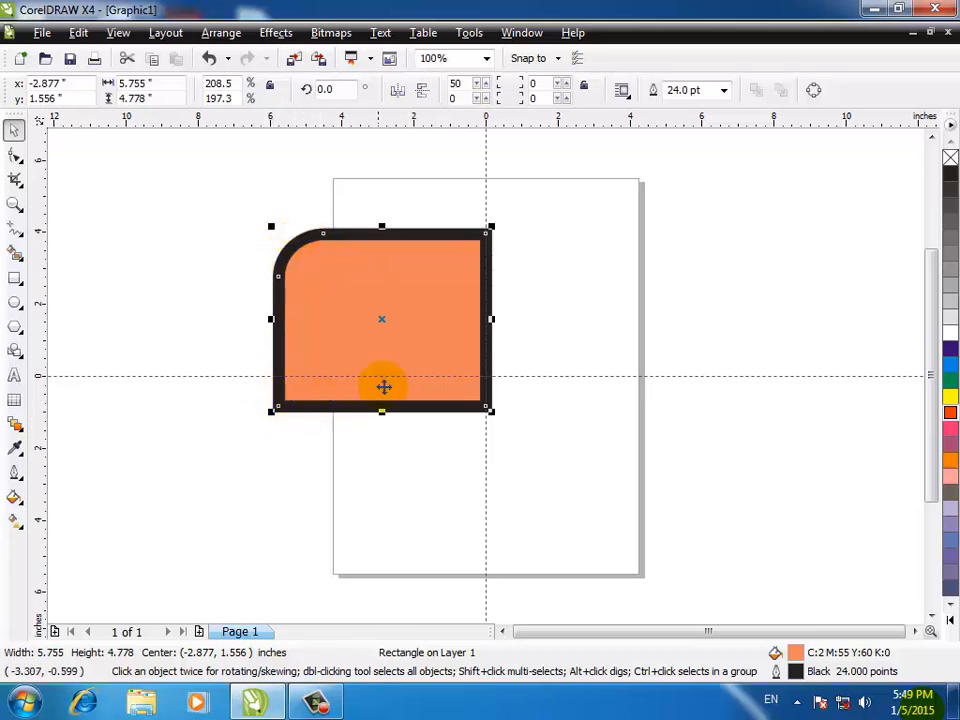
left_click(424, 94)
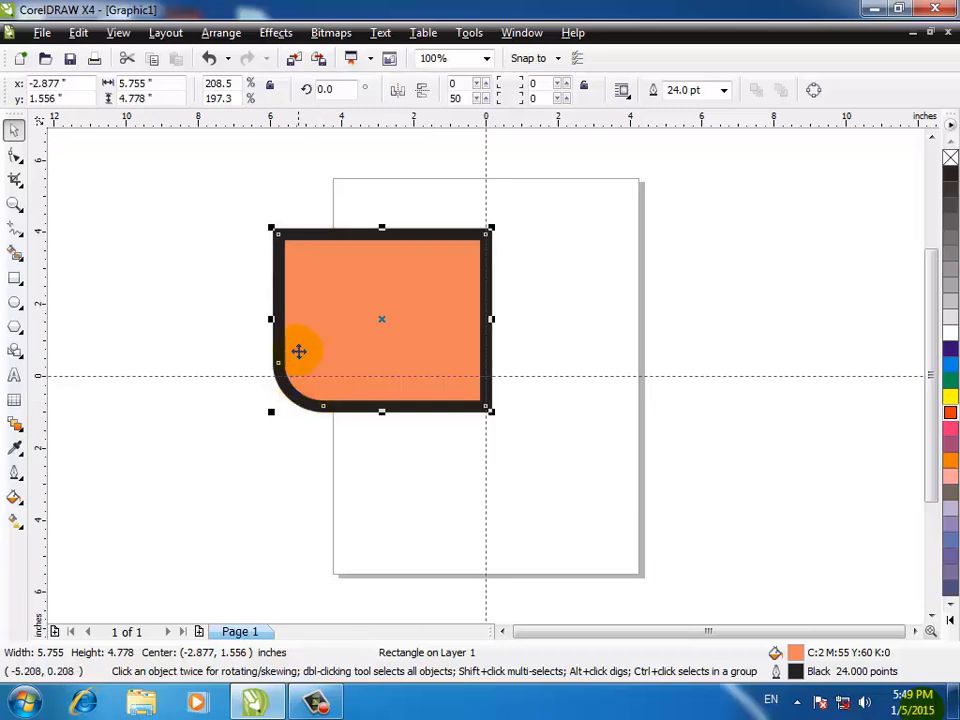
left_click(424, 92)
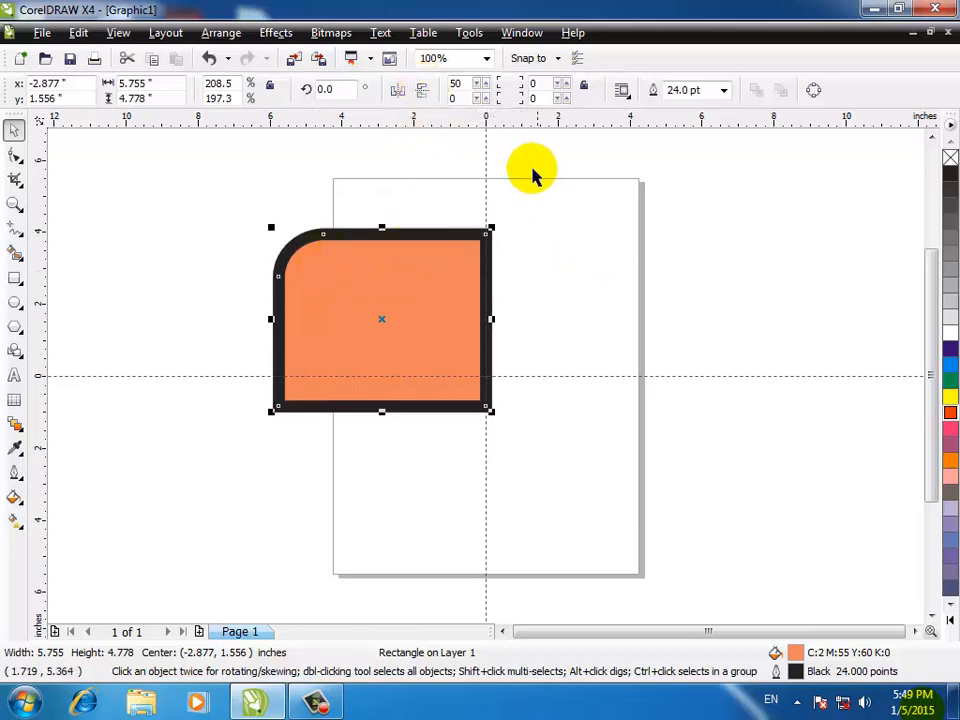
- Mirror the rectangle horizontally and set the roundness of its rounded corner to 0
left_click(398, 92)
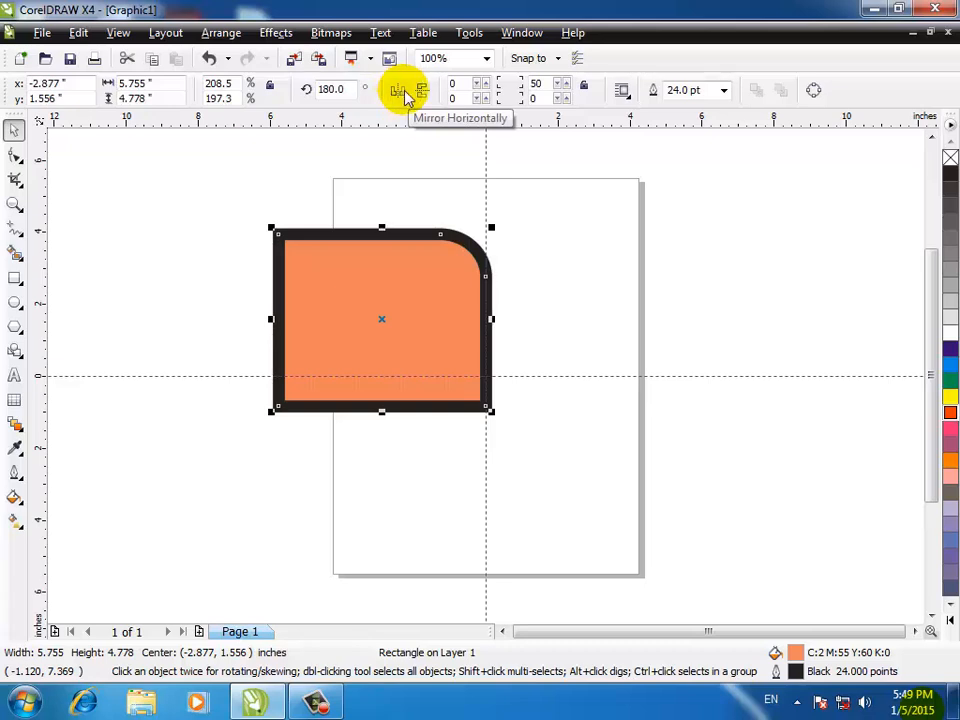
left_click_drag(545, 82, 492, 82)
type("0")
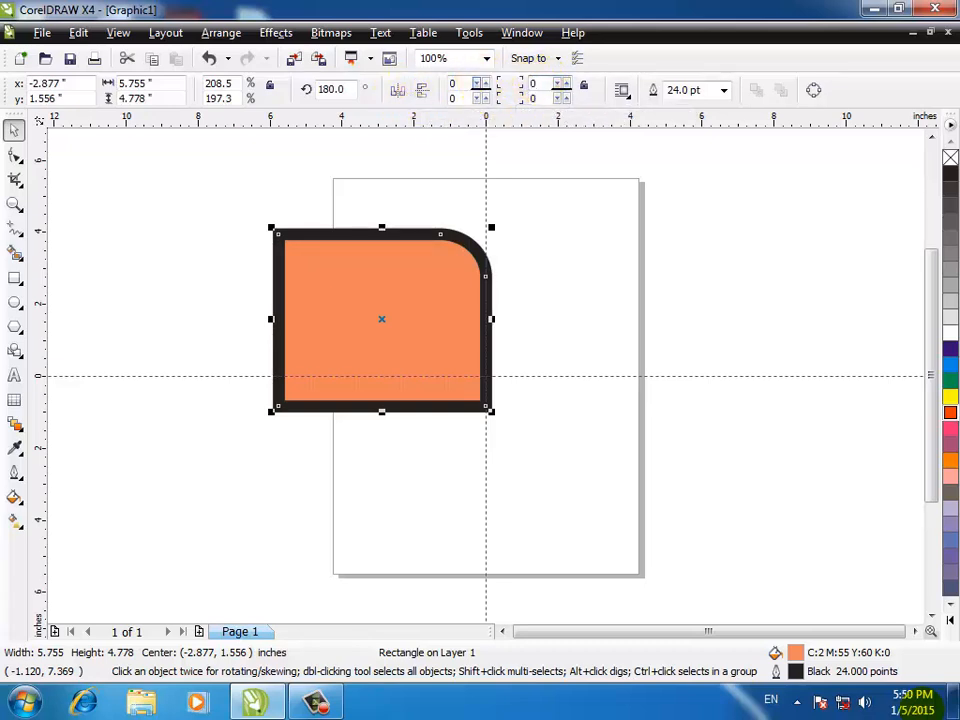
key("Return")
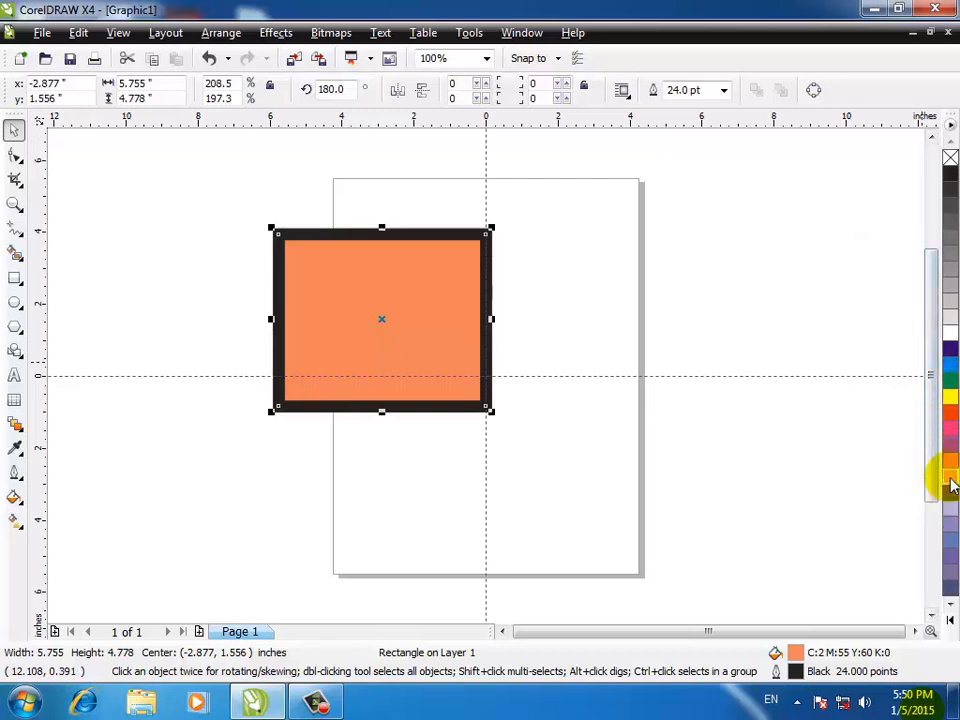
- Fill the rectangle with the light pink shade C:3 M:24 Y:11 K:0 and colour its outline Red
left_click_drag(952, 484, 868, 510)
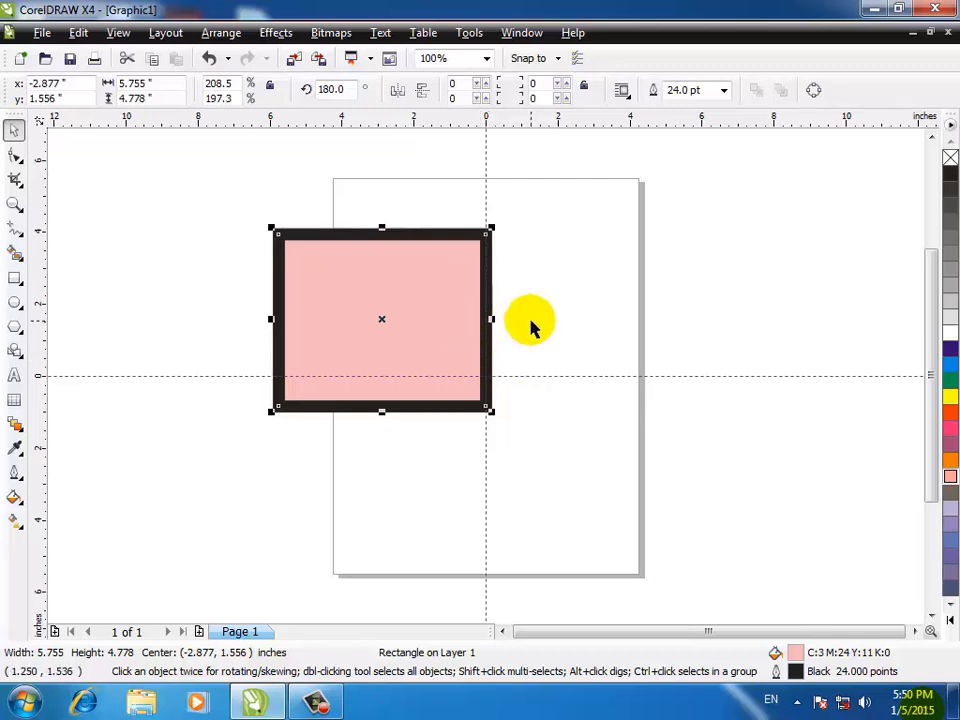
right_click(952, 422)
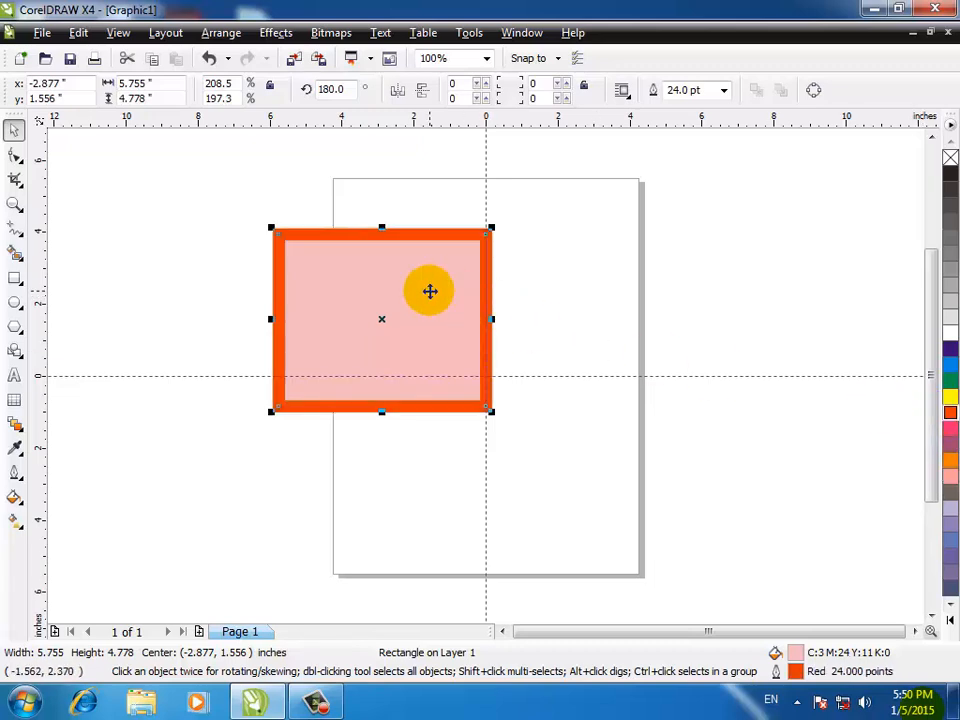
- Move the rectangle left so that its centre sits at about -4.18, 1.27 inches
left_click(617, 279)
mouse_move(392, 281)
left_mouse_down()
mouse_move(578, 282)
mouse_move(383, 283)
left_mouse_up()
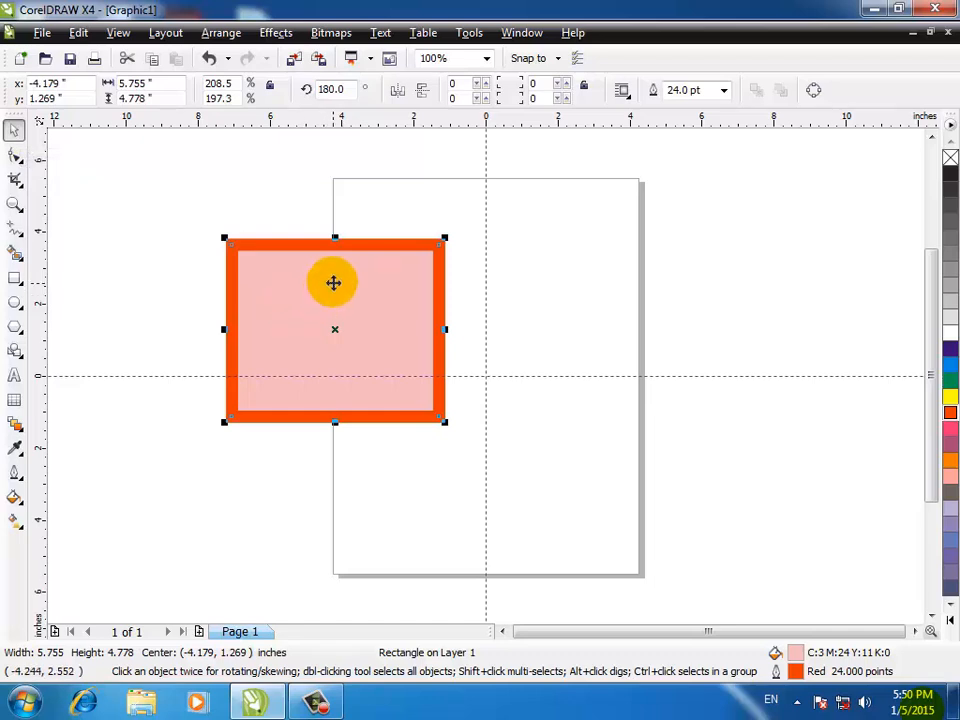
left_click(349, 204)
left_click(332, 287)
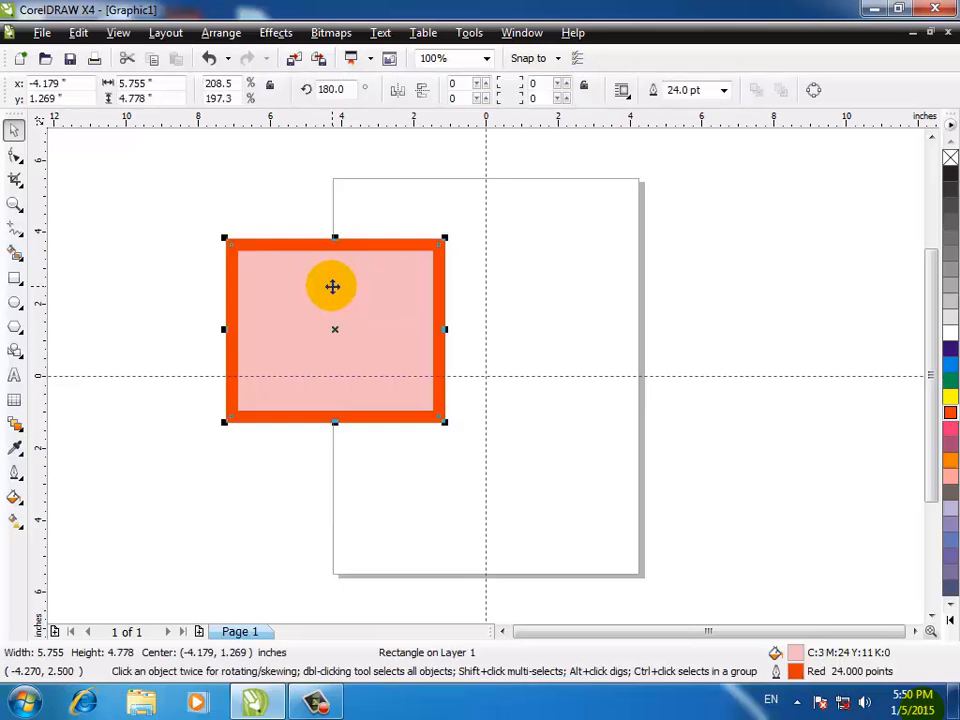
- Try skewing the rectangle horizontally by shifting its upper edge to the right, and undo the skew
left_click(332, 272)
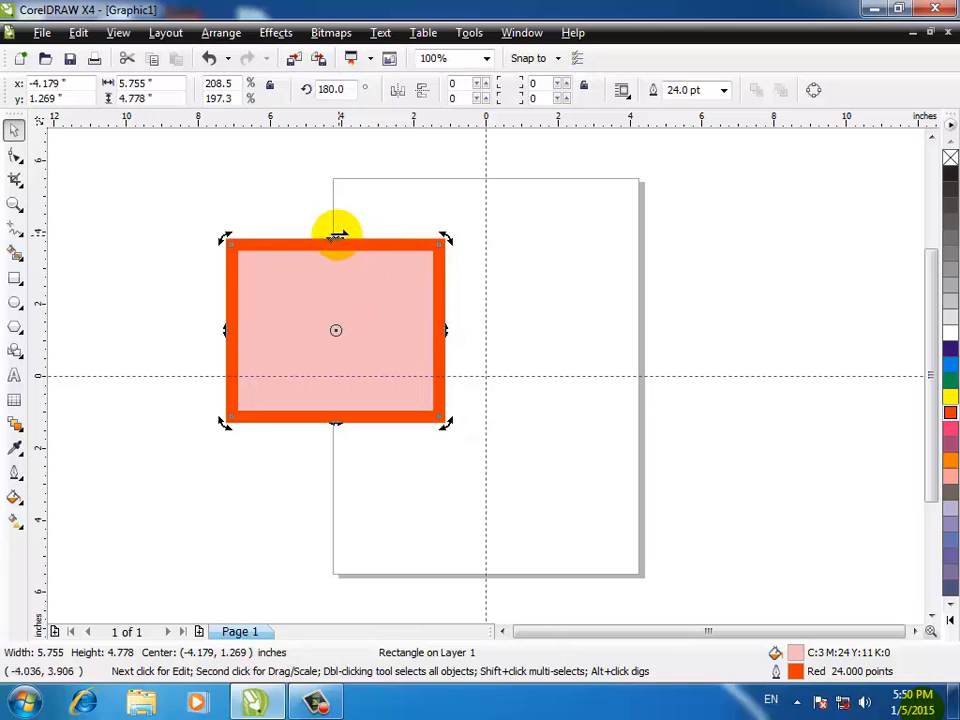
left_click_drag(337, 237, 429, 237)
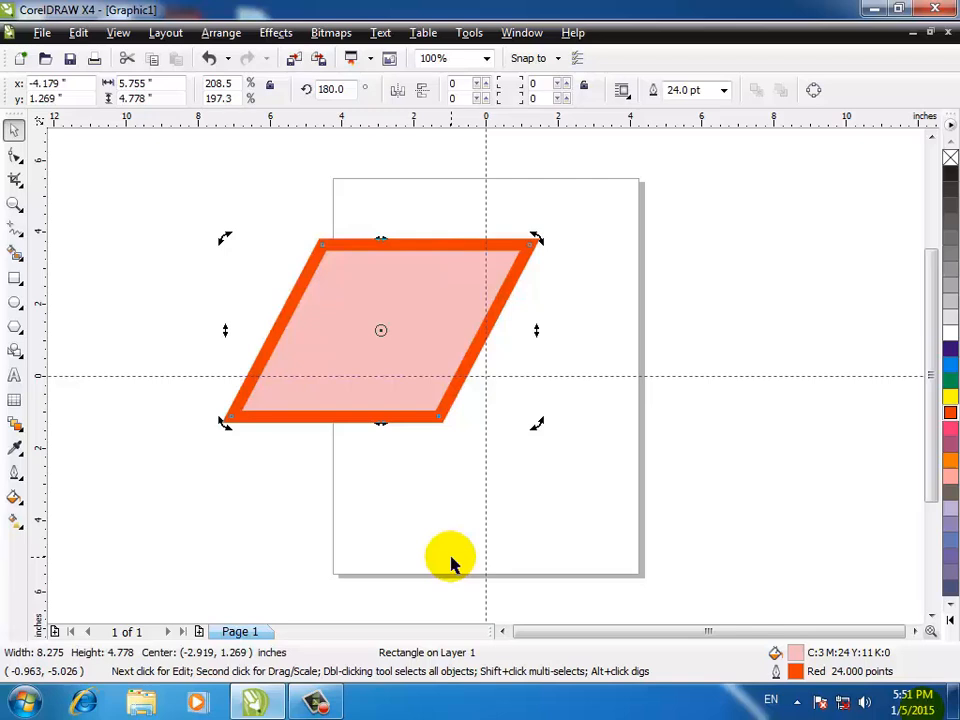
key("ctrl+z")
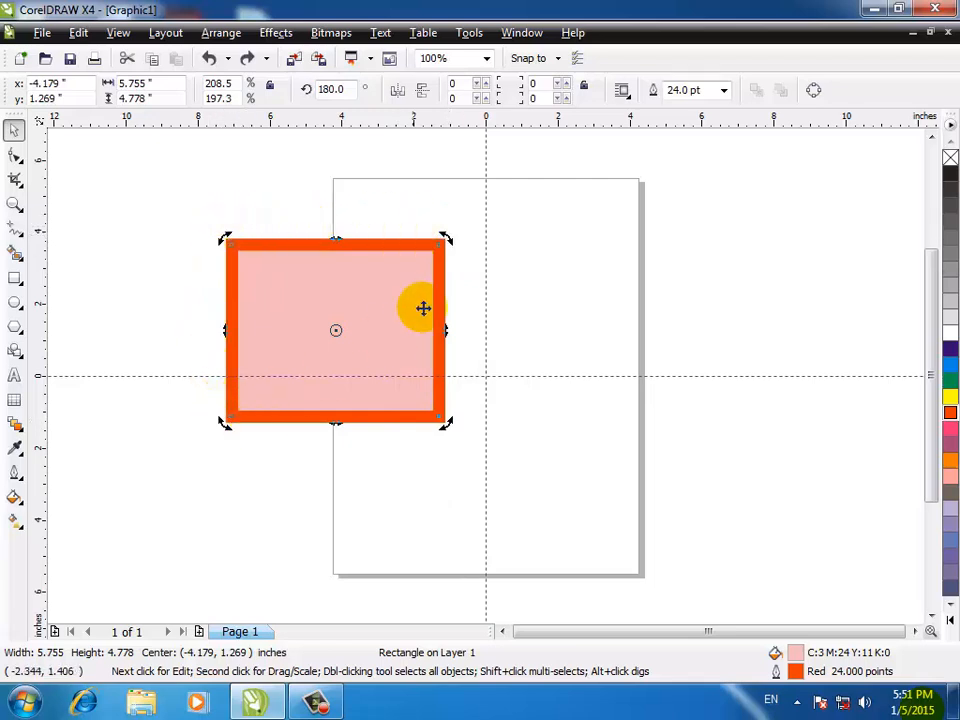
- Rotate the rectangle about its centre to about 127.8°, and around a rotation centre moved onto its corners to about 43.2° and 360°
left_click_drag(441, 238, 437, 364)
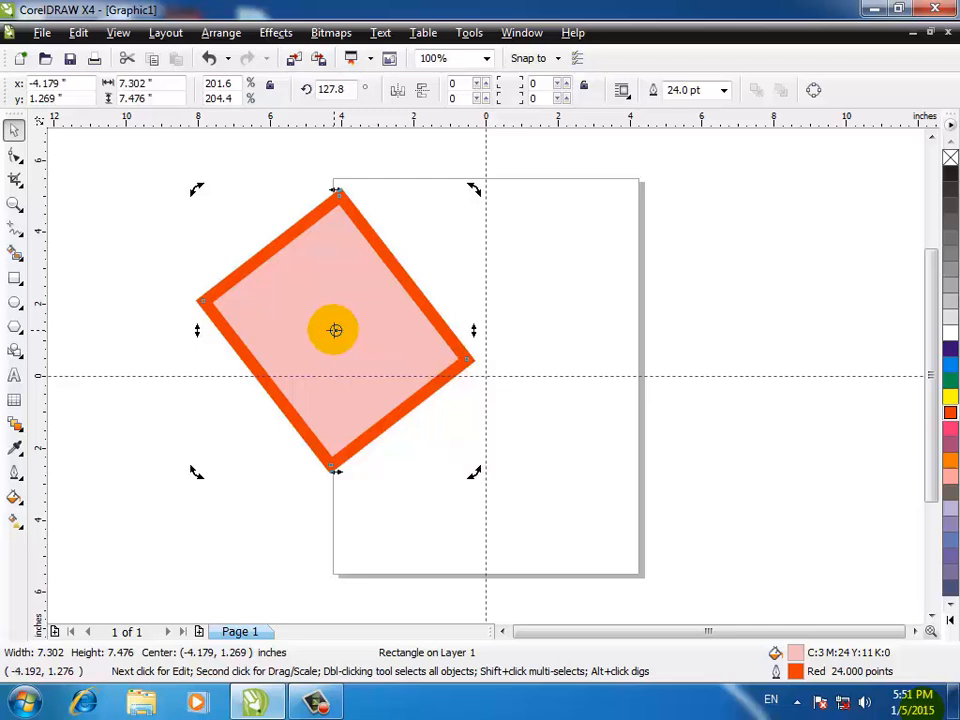
mouse_move(335, 330)
left_mouse_down()
mouse_move(333, 466)
mouse_move(348, 459)
left_mouse_up()
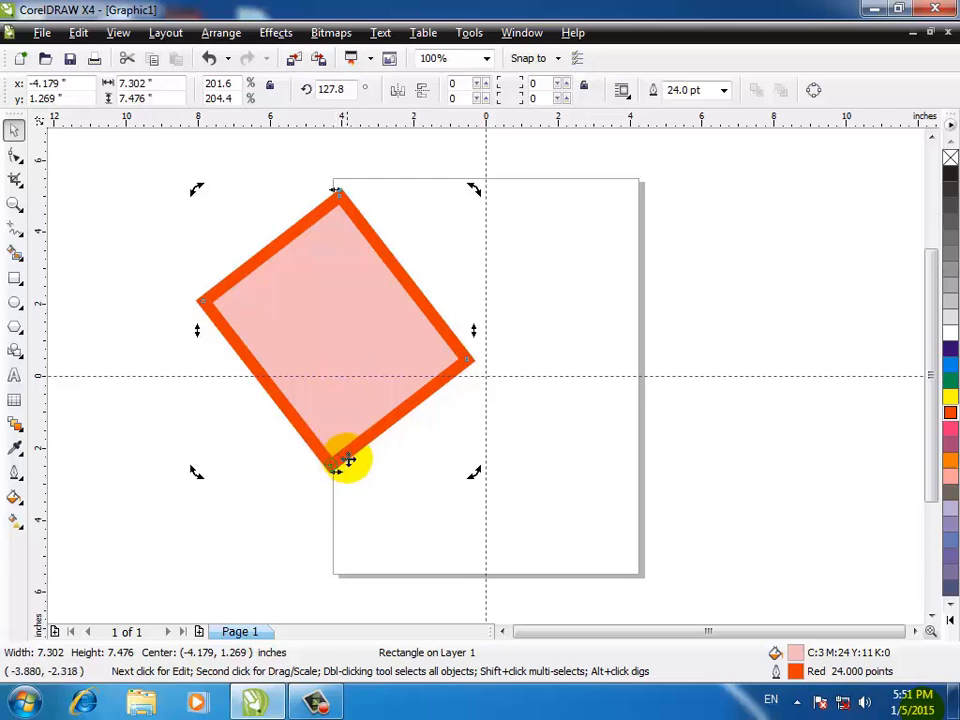
left_click_drag(467, 184, 510, 542)
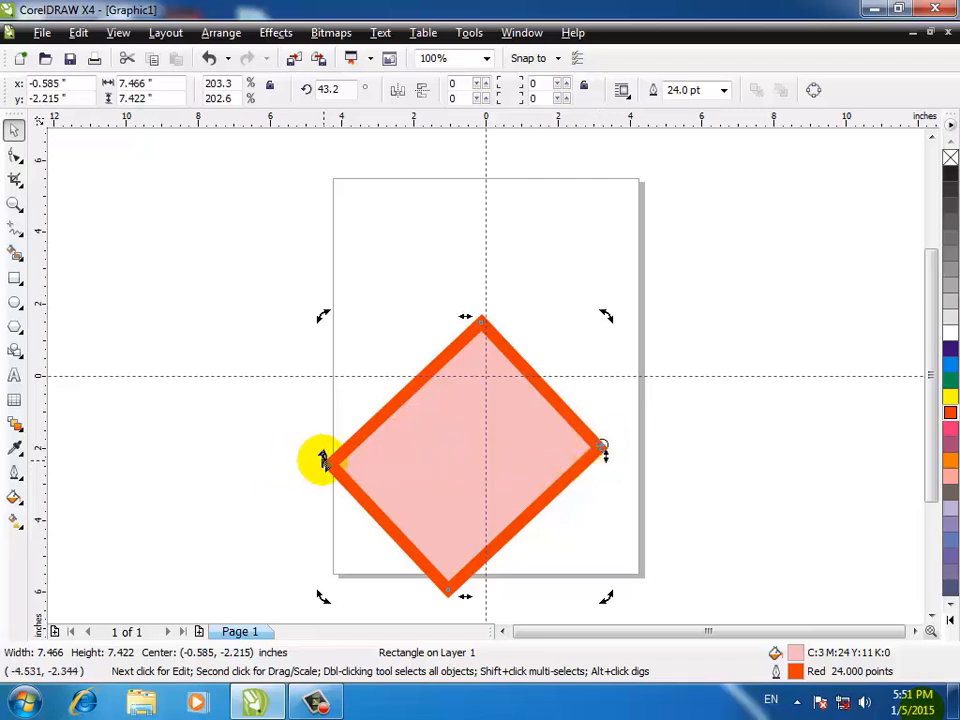
left_click_drag(321, 315, 514, 226)
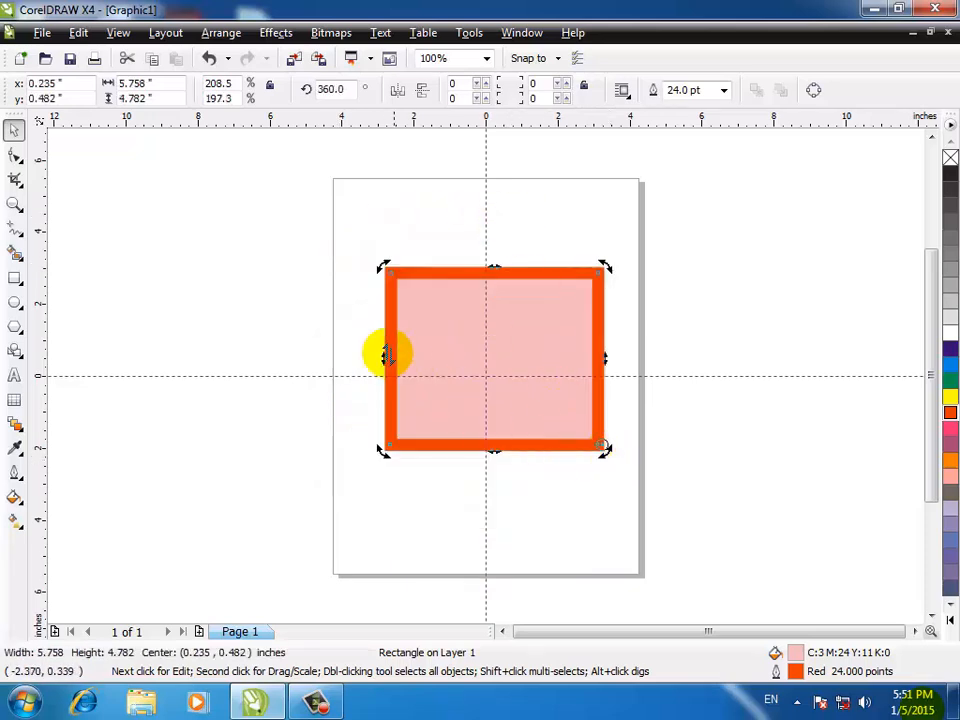
- Delete the pink rectangle with the red outline
left_click(247, 272)
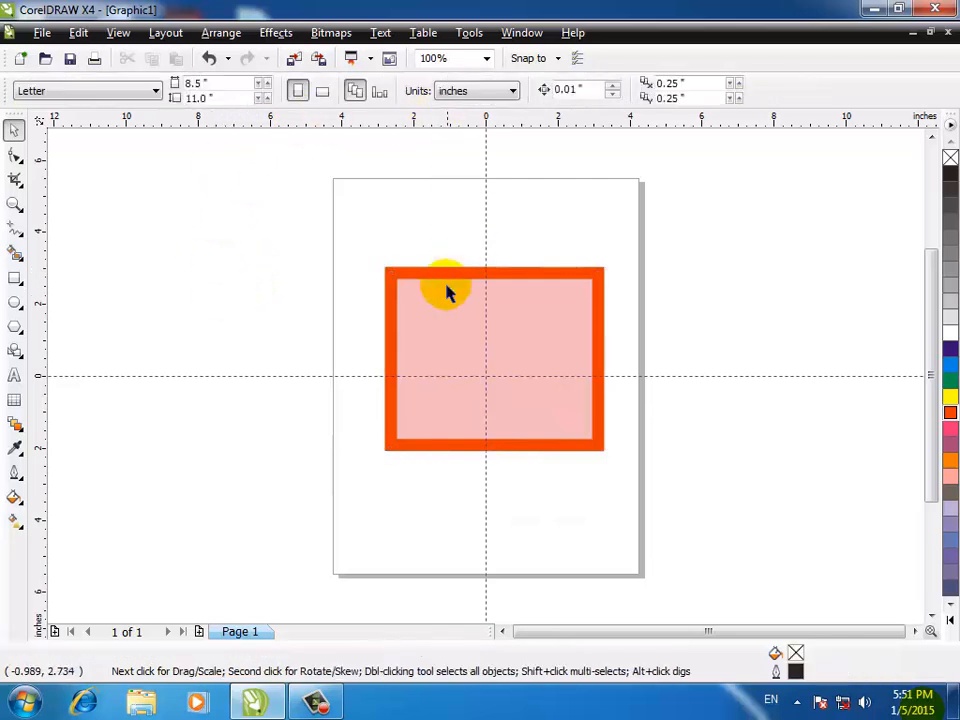
left_click(413, 328)
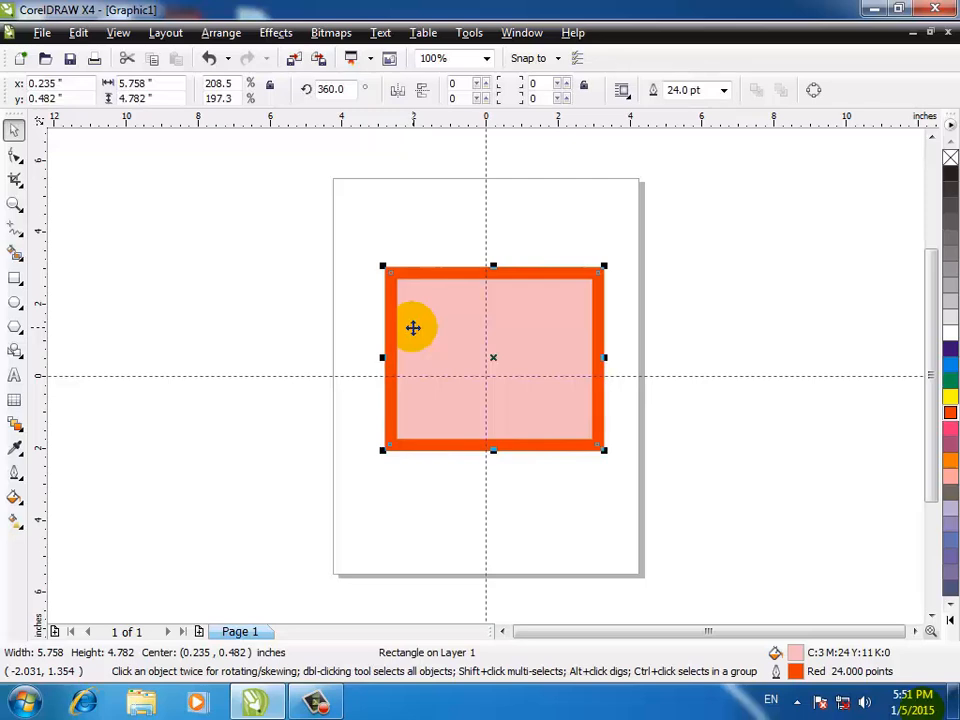
key("Delete")
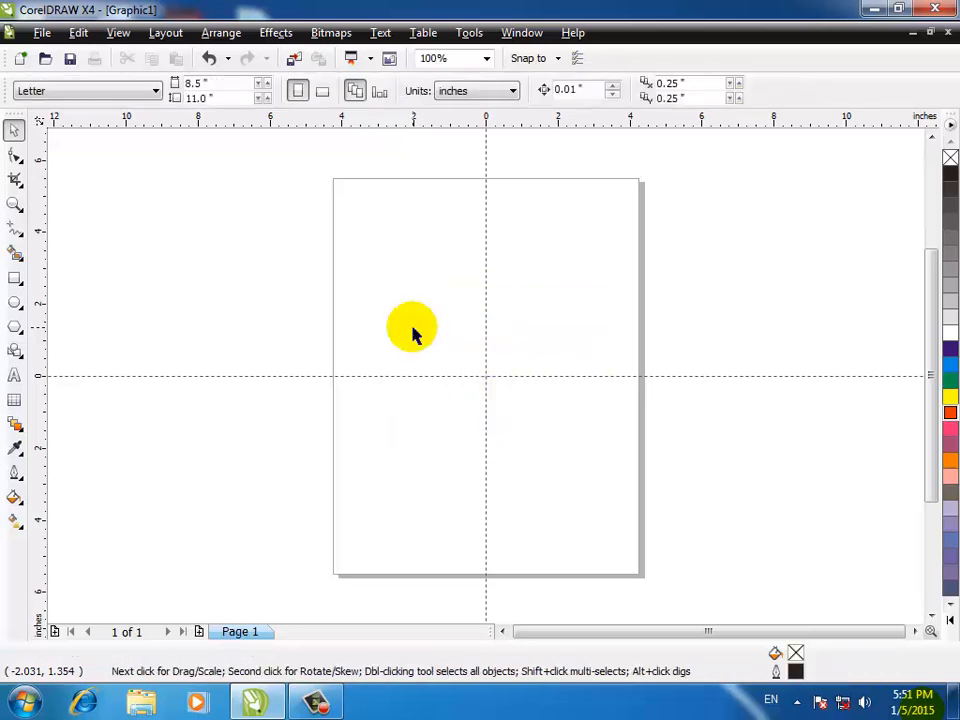
- Draw a rectangle about 3.72 by 3 inches beside the upper left part of the page
left_click(14, 280)
mouse_move(154, 193)
left_mouse_down()
mouse_move(258, 288)
mouse_move(293, 305)
left_mouse_up()
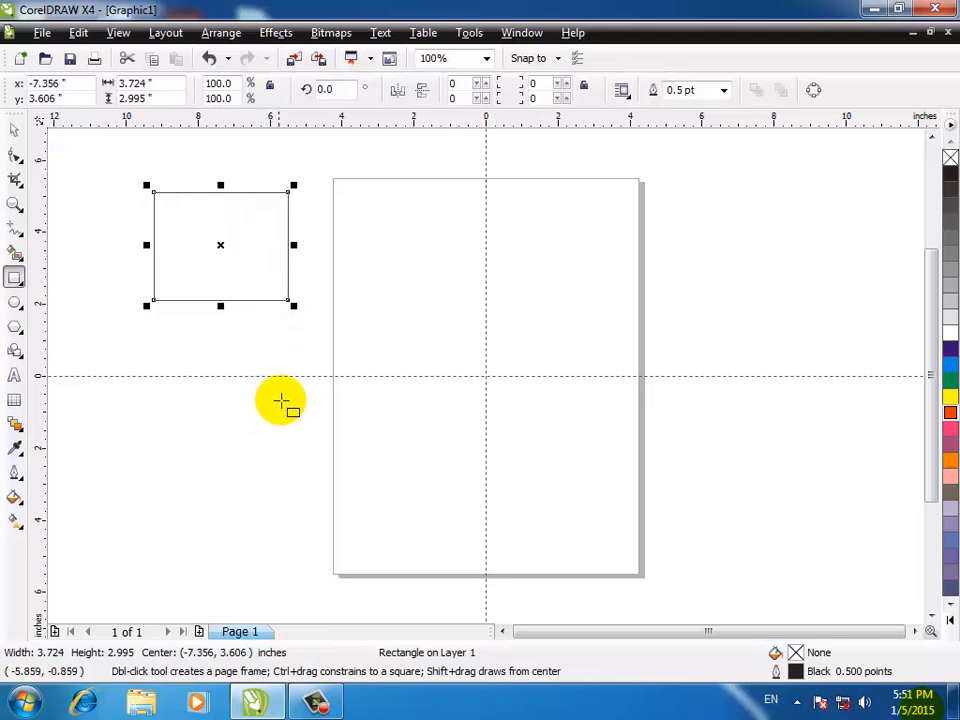
- Draw three tilted rectangles with the 3 Point Rectangle tool: one on the page, one left of it, and one across its left edge
left_click(15, 283)
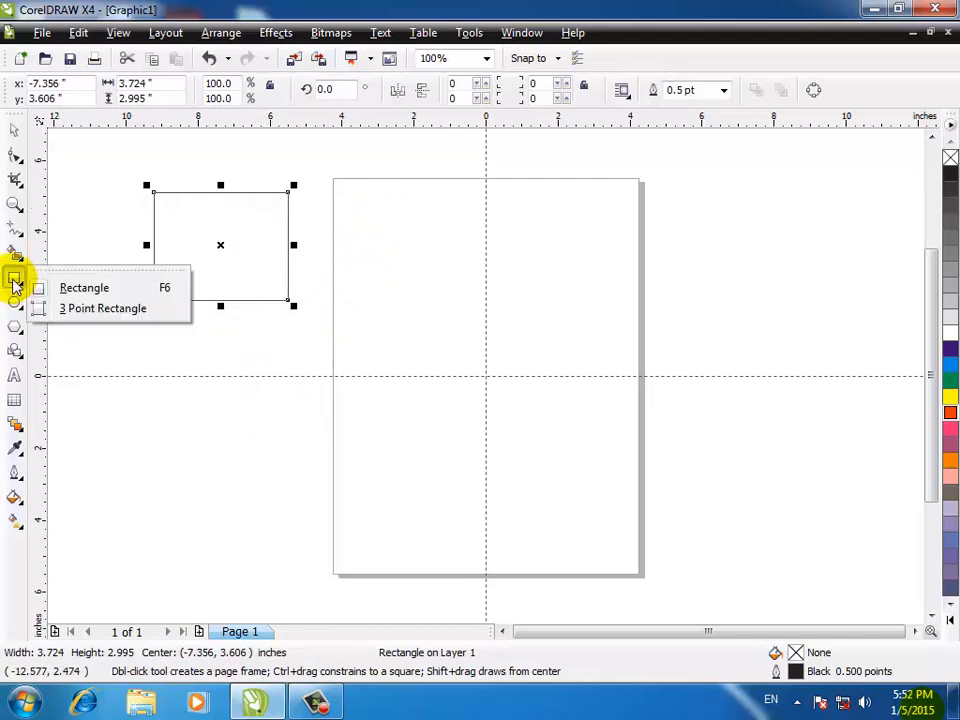
left_click(62, 316)
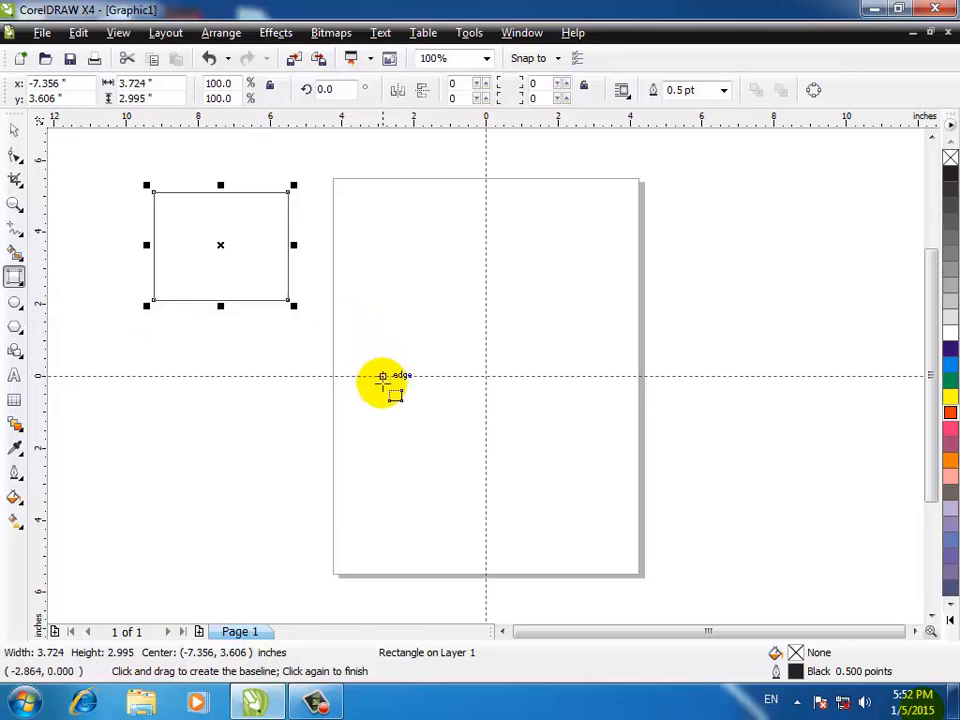
left_click_drag(377, 405, 506, 255)
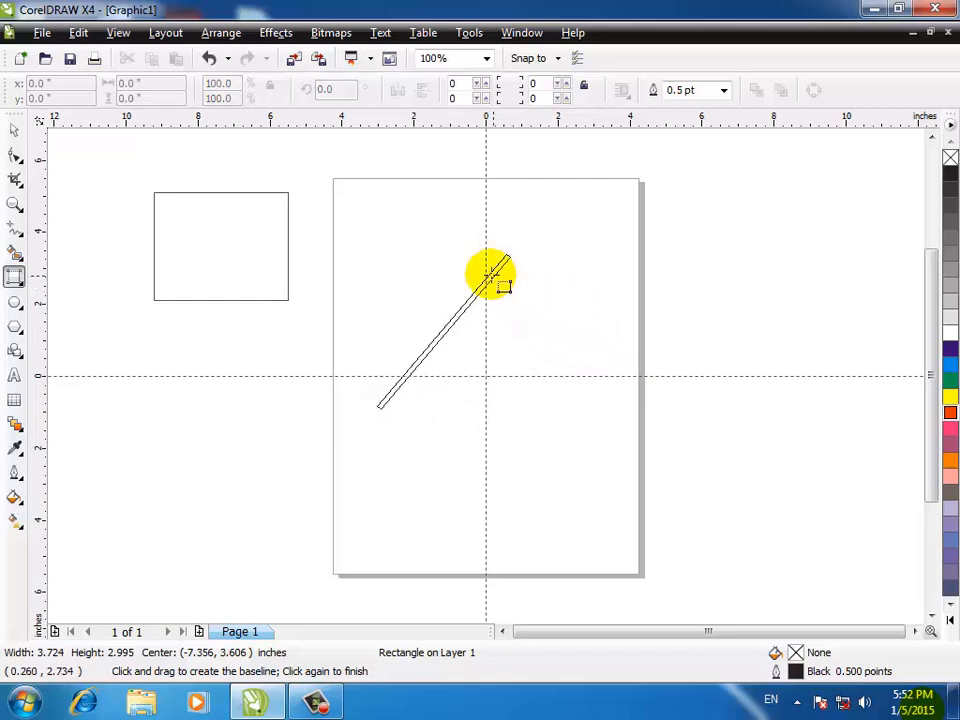
left_click(557, 321)
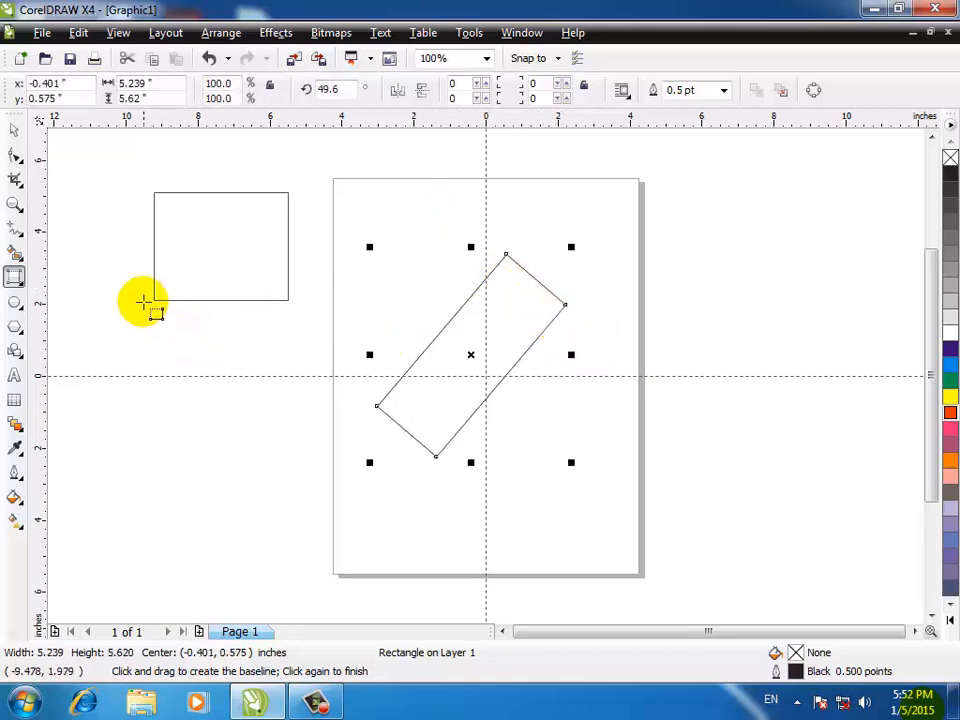
left_click_drag(119, 280, 252, 453)
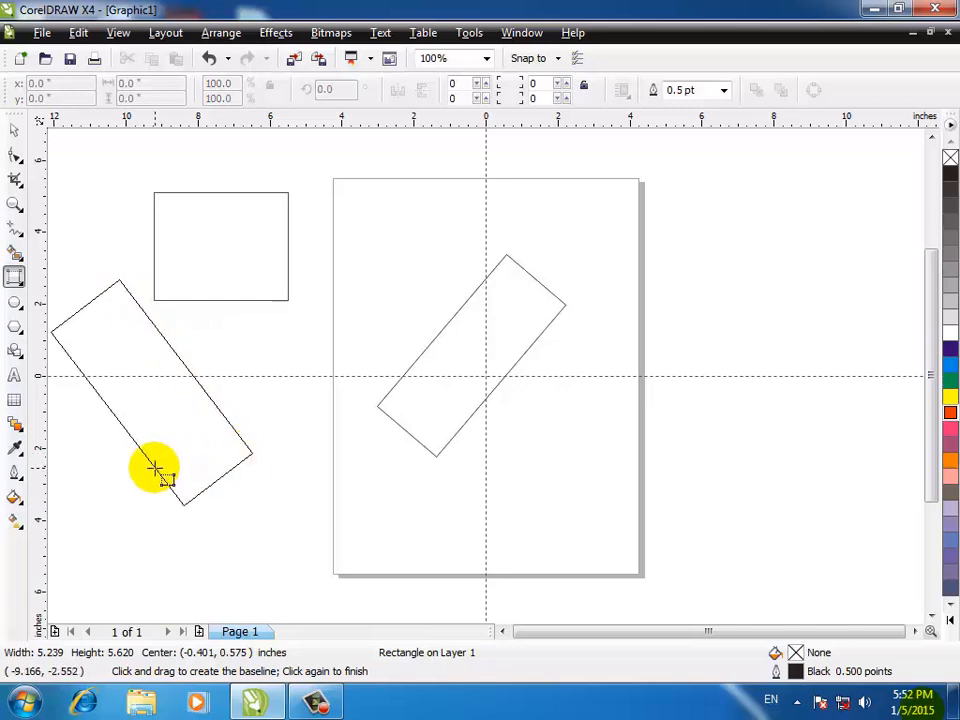
left_click(156, 467)
left_click_drag(371, 205, 397, 410)
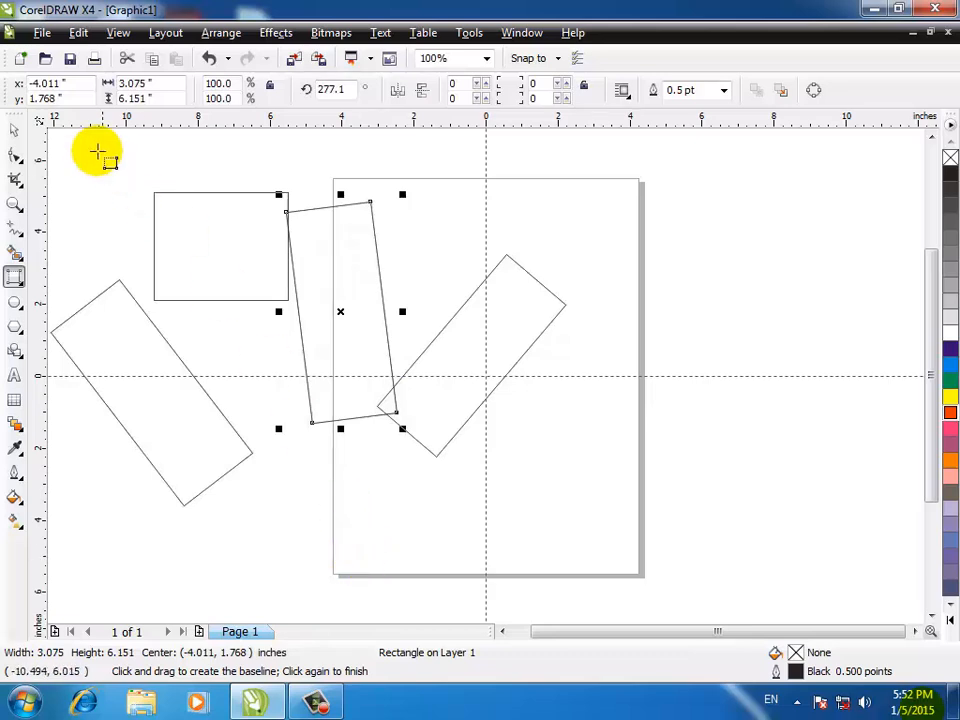
- Select all four rectangles in the drawing and delete them
left_click(13, 132)
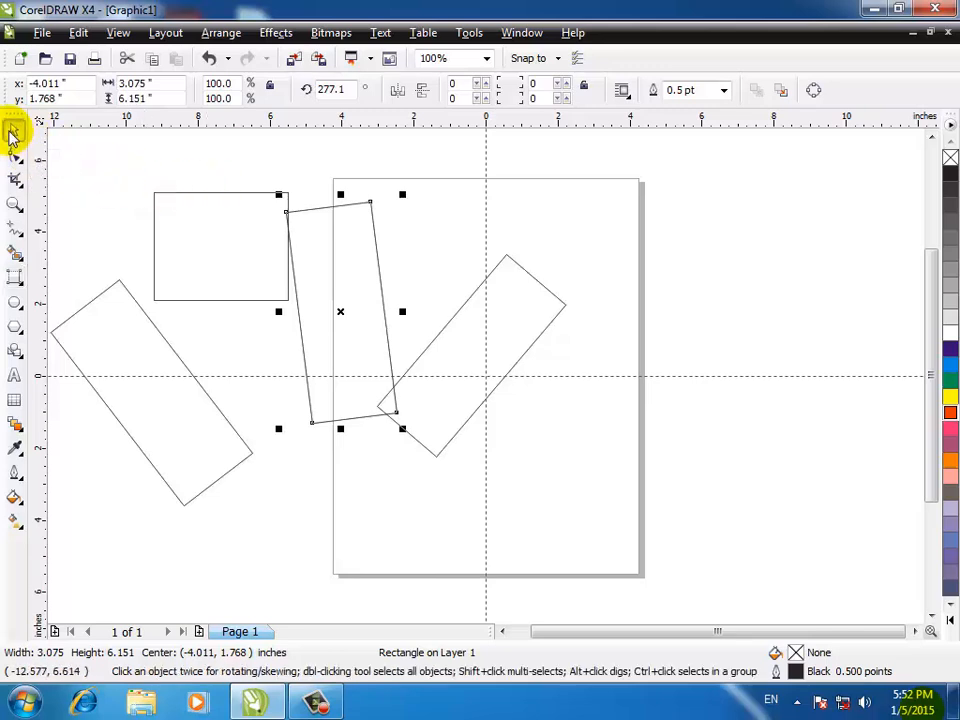
left_click(77, 152)
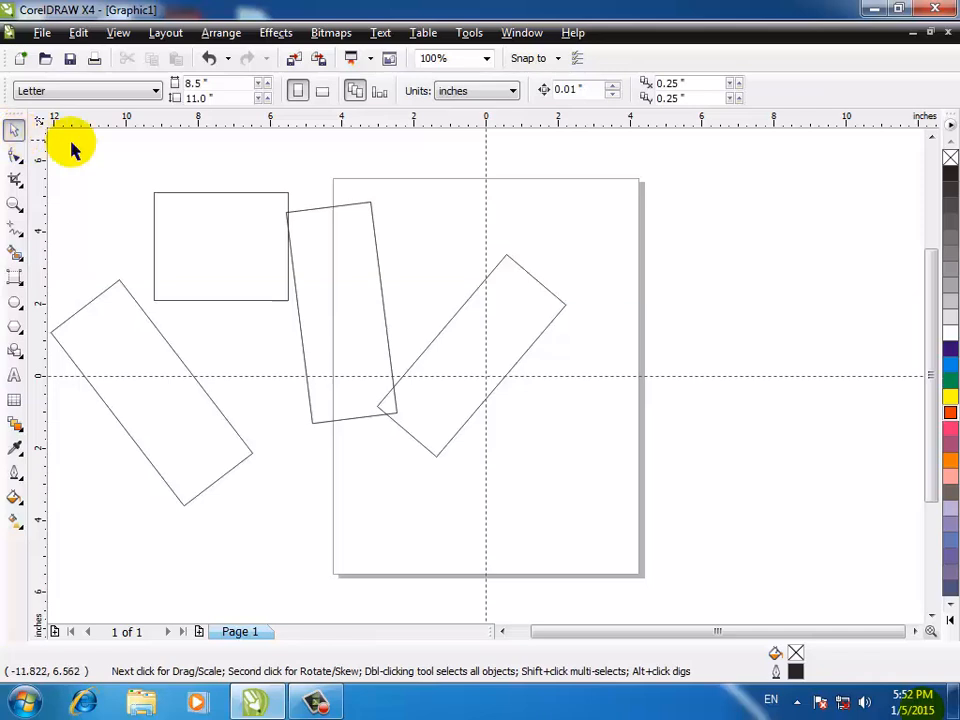
key("ctrl+a")
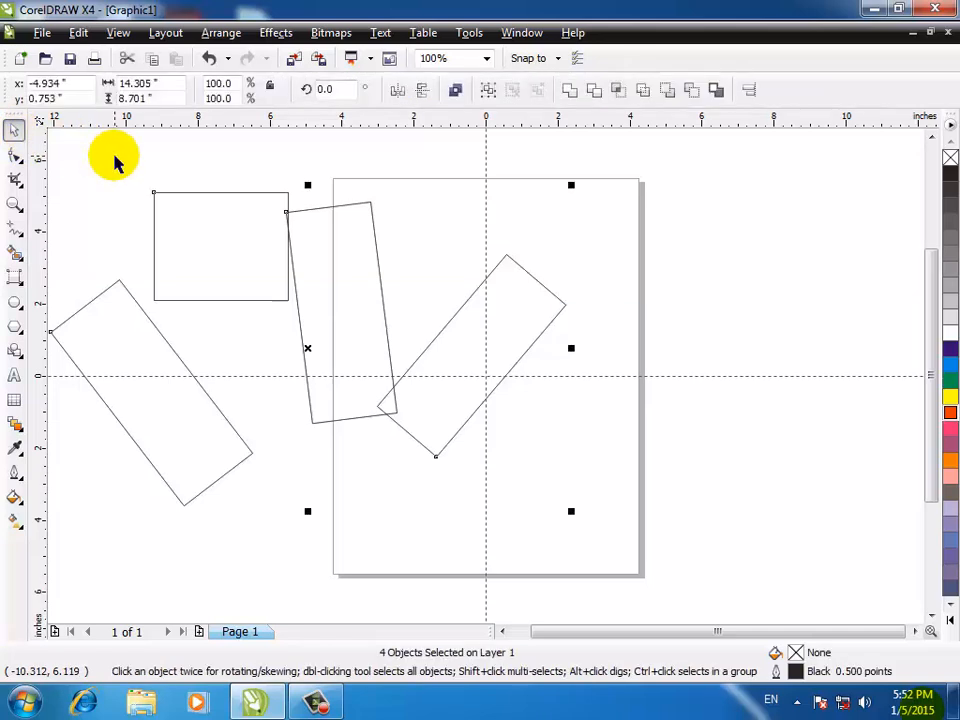
key("Delete")
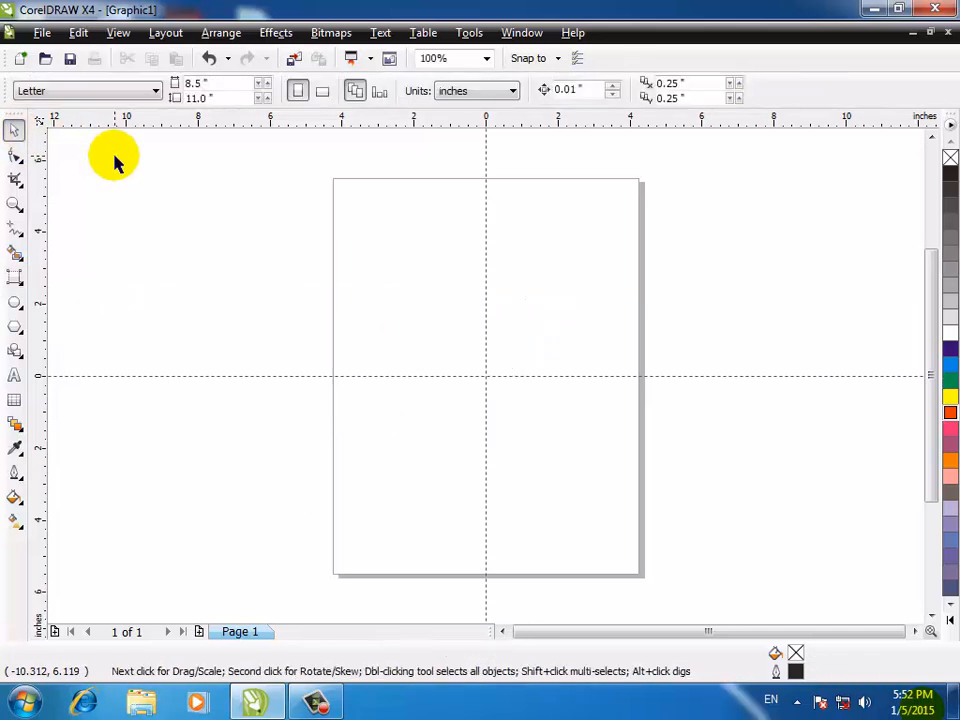
- Draw an ellipse about 5.81 by 5.39 inches in the upper half of the page
left_click(16, 306)
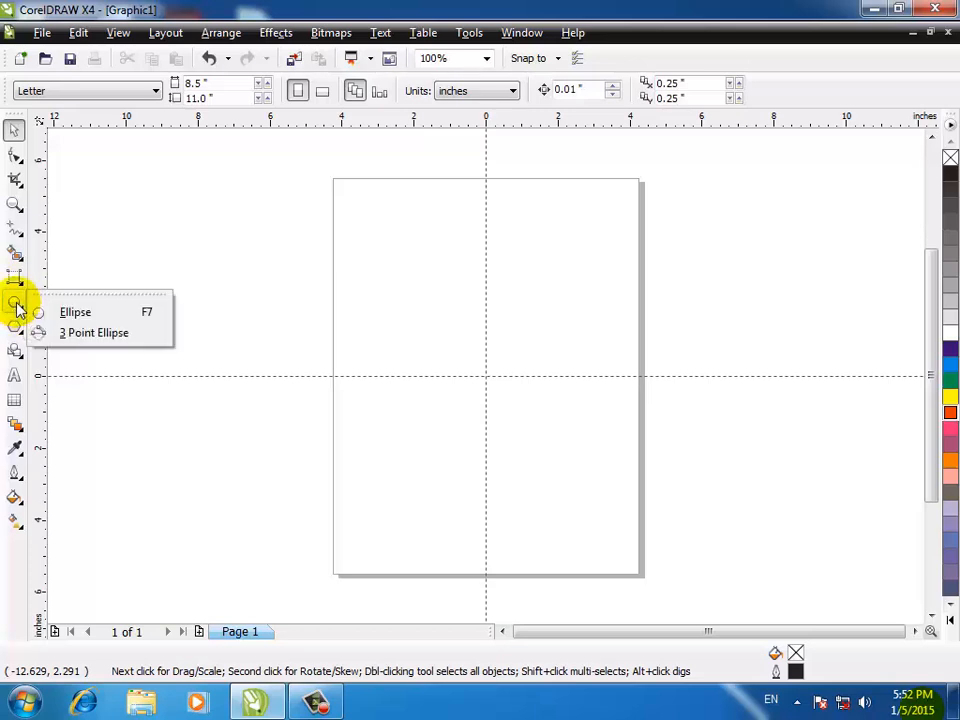
left_click(88, 315)
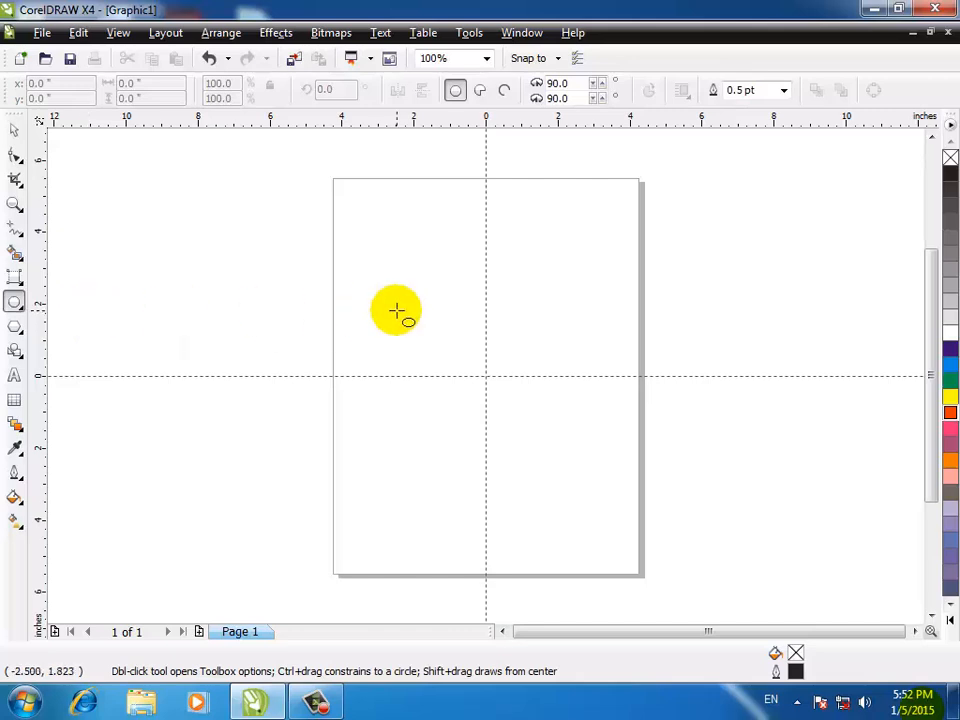
left_click_drag(373, 231, 581, 424)
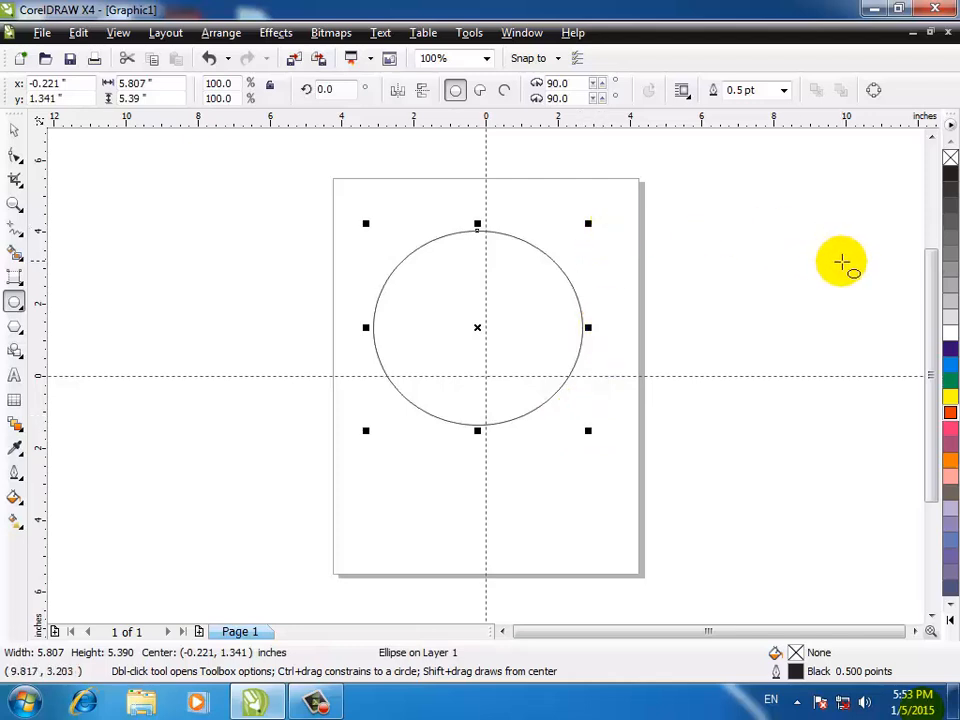
- Turn the ellipse into a pie and raise its ending angle to 288°
left_click(480, 92)
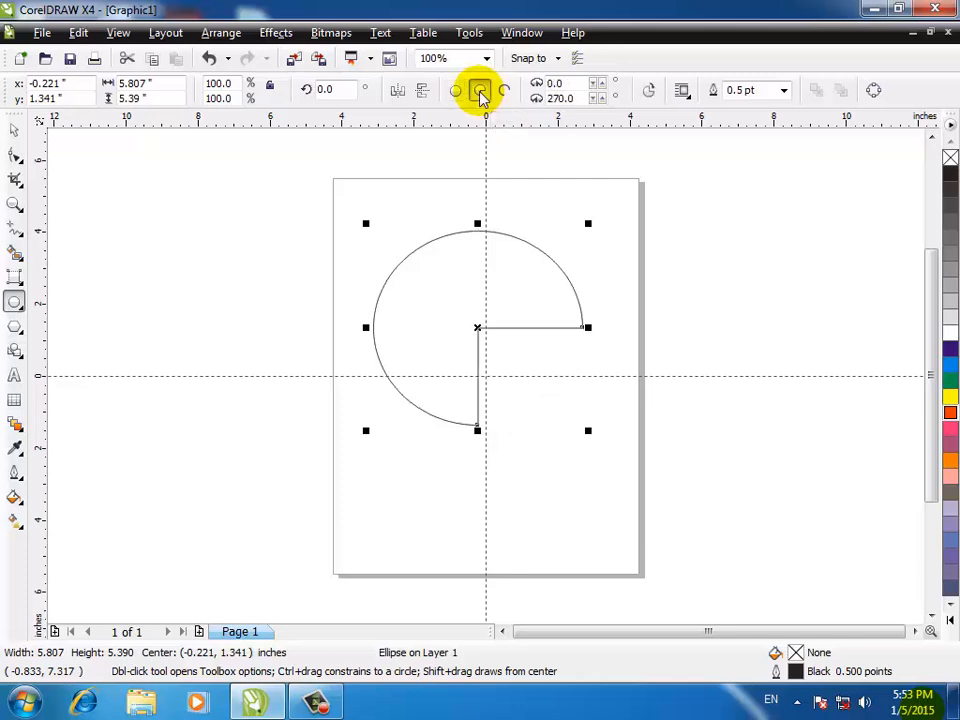
left_click(598, 96)
left_click(598, 96)
left_click(602, 97)
left_click(602, 97)
left_click(602, 97)
left_click(602, 97)
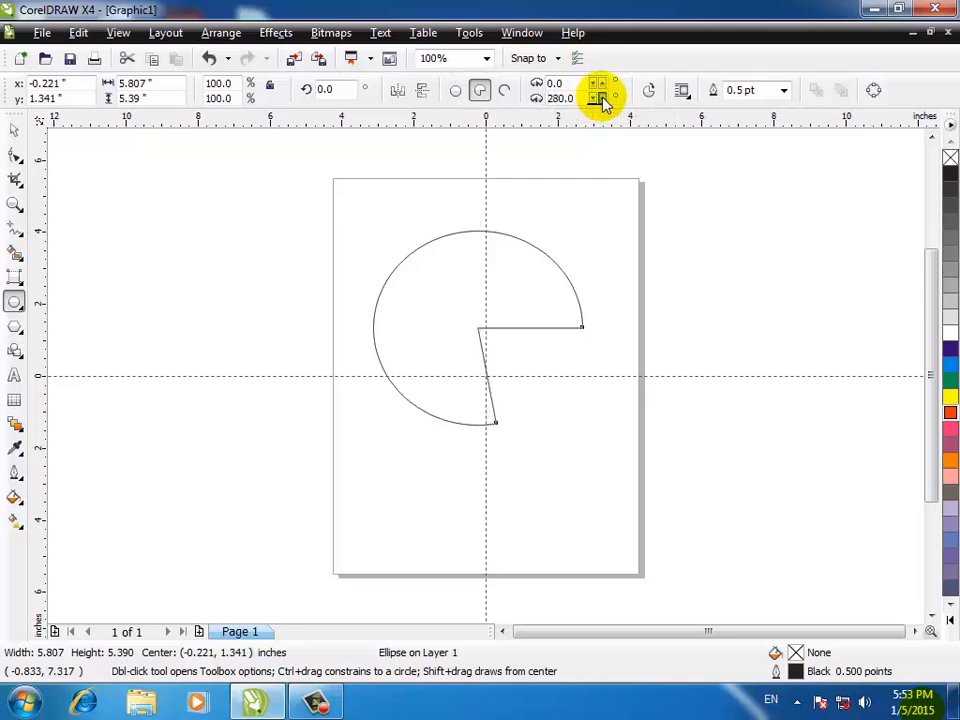
left_click(602, 97)
left_click(602, 97)
left_click(602, 97)
left_click(602, 97)
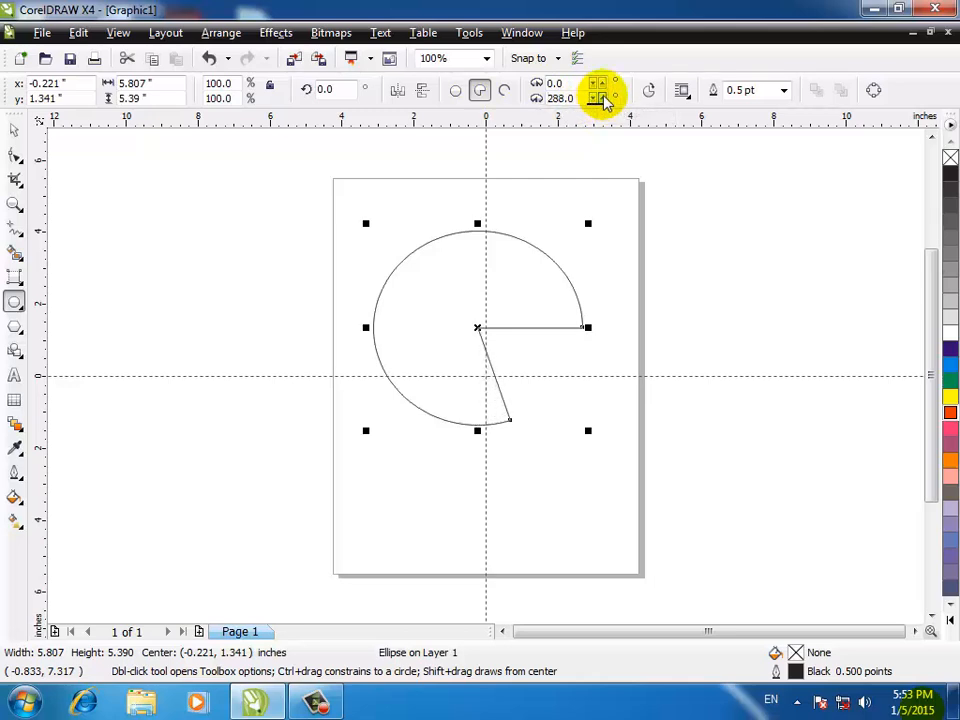
- Raise the pie's starting angle to 9°
left_click(603, 84)
left_click(603, 84)
left_click(603, 84)
left_click(603, 84)
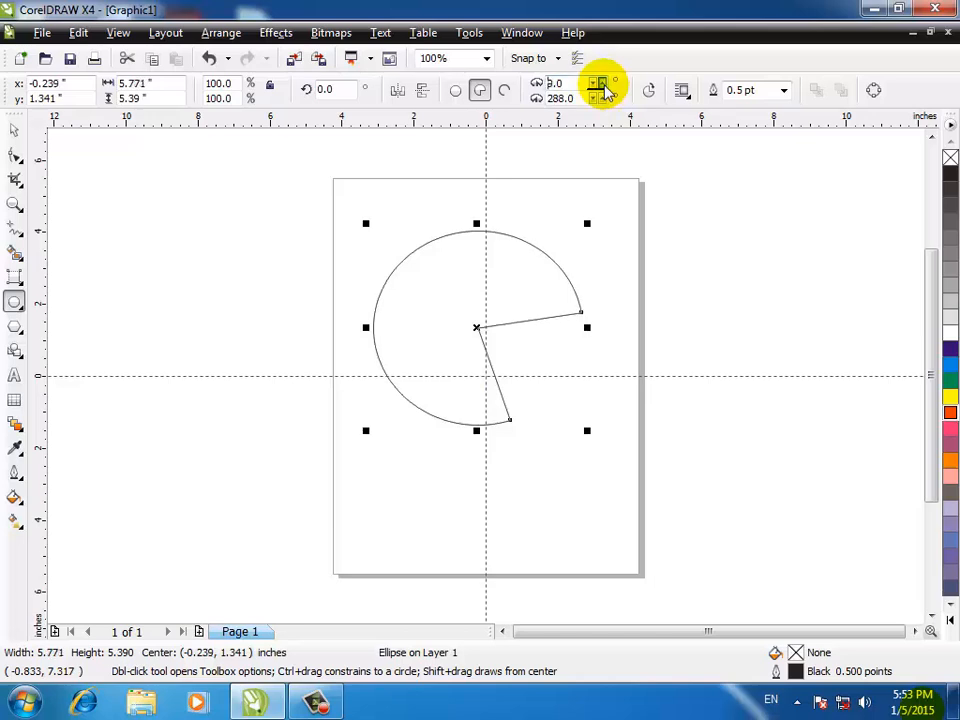
- Raise the pie's starting angle to 13° and turn the shape into an arc
left_click(603, 84)
left_click(603, 84)
left_click(603, 84)
left_click(603, 84)
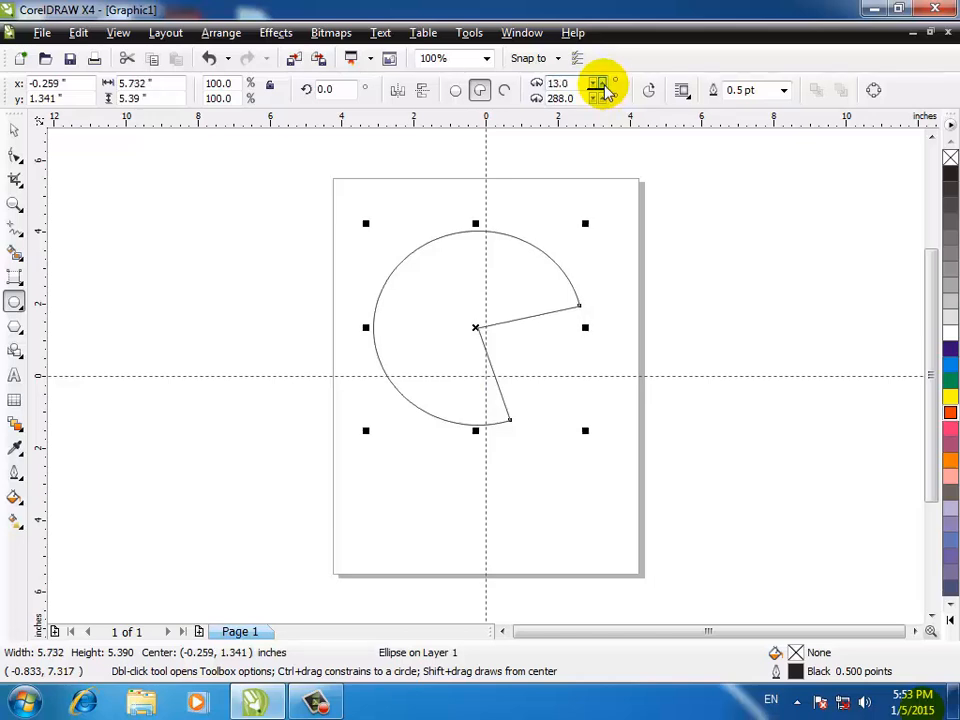
left_click(505, 91)
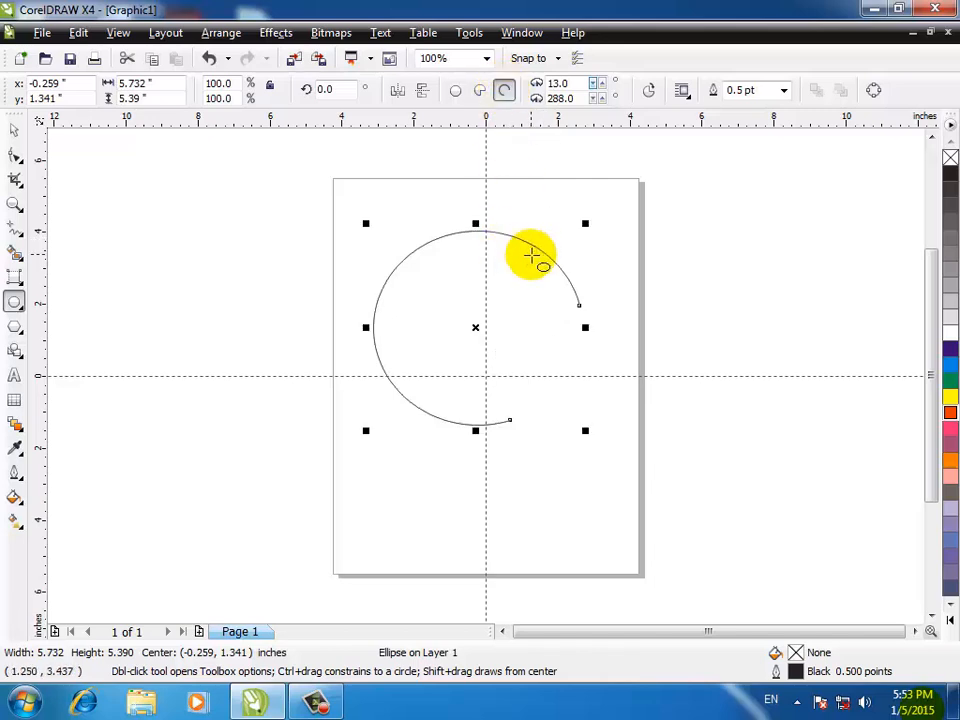
- Restore the arc to a full ellipse and fill it with Green
left_click(455, 93)
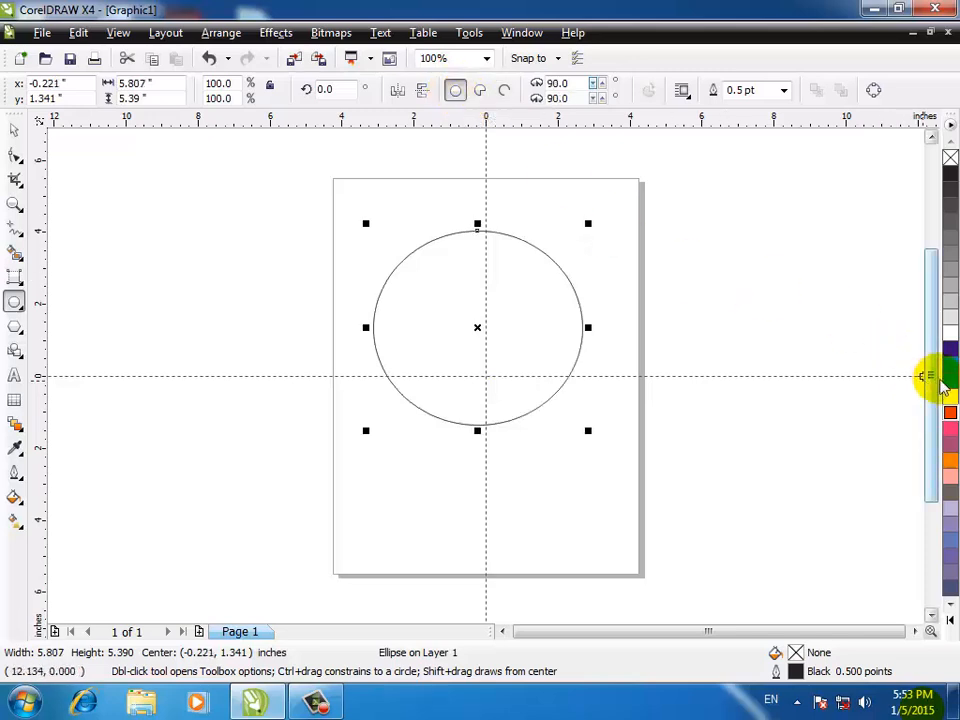
left_click(948, 383)
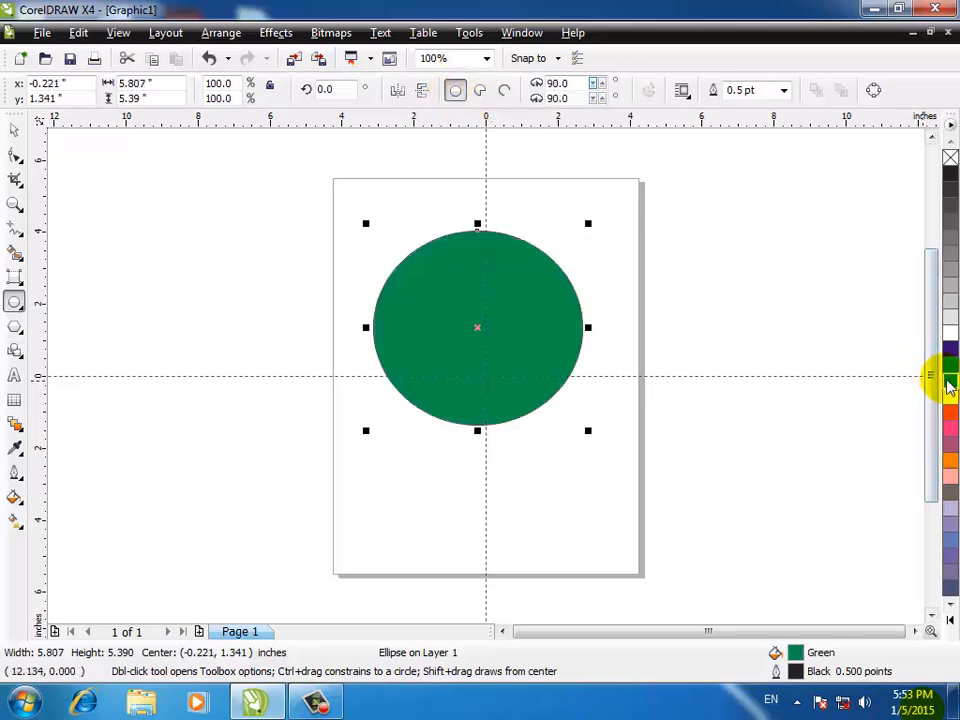
- Switch the green ellipse to a pie, to an arc and back to a pie, and raise its starting angle to 12°
left_click(480, 93)
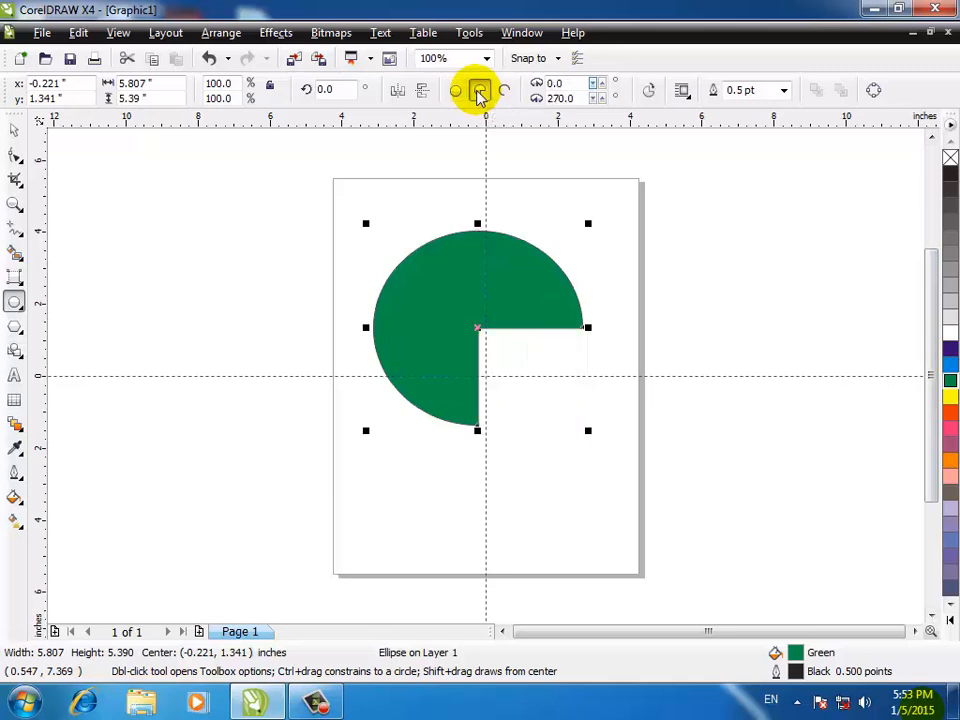
left_click(505, 93)
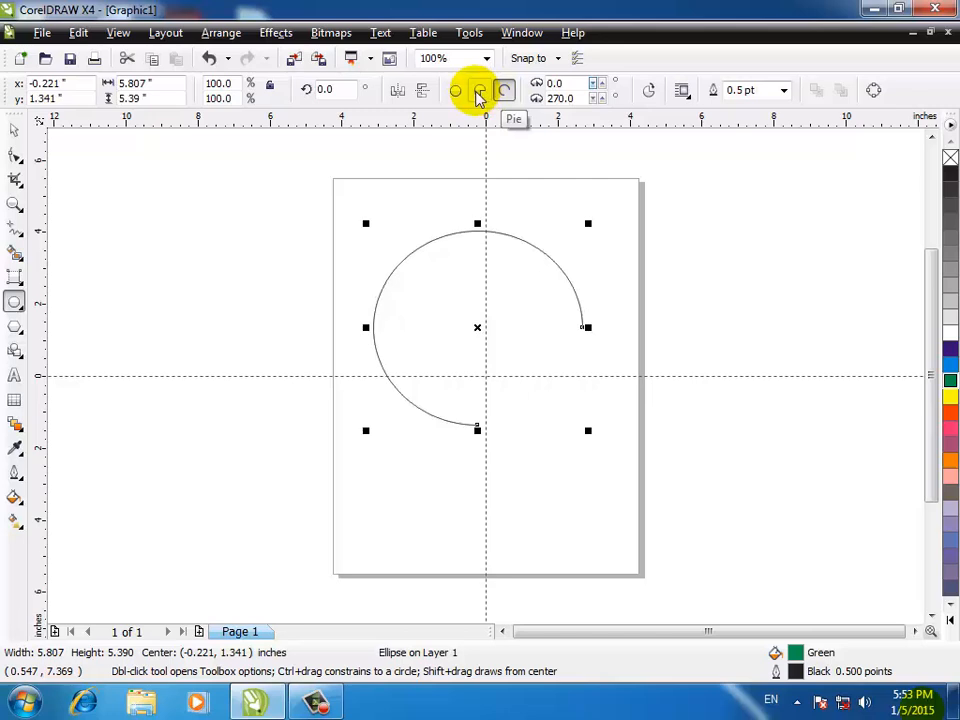
left_click(480, 93)
double_click(598, 83)
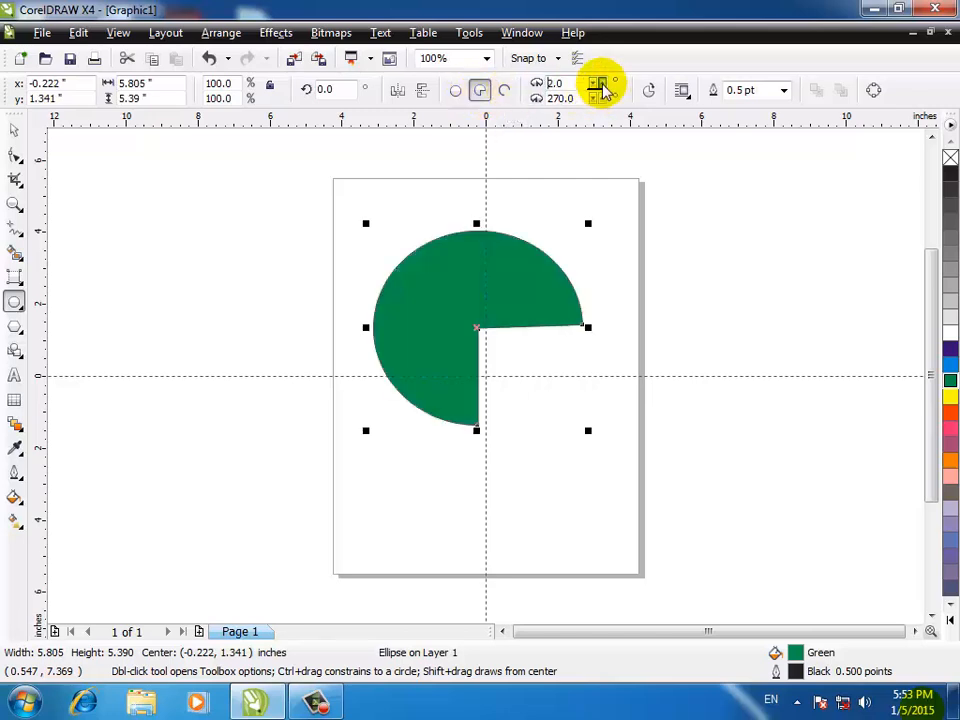
left_click(602, 86)
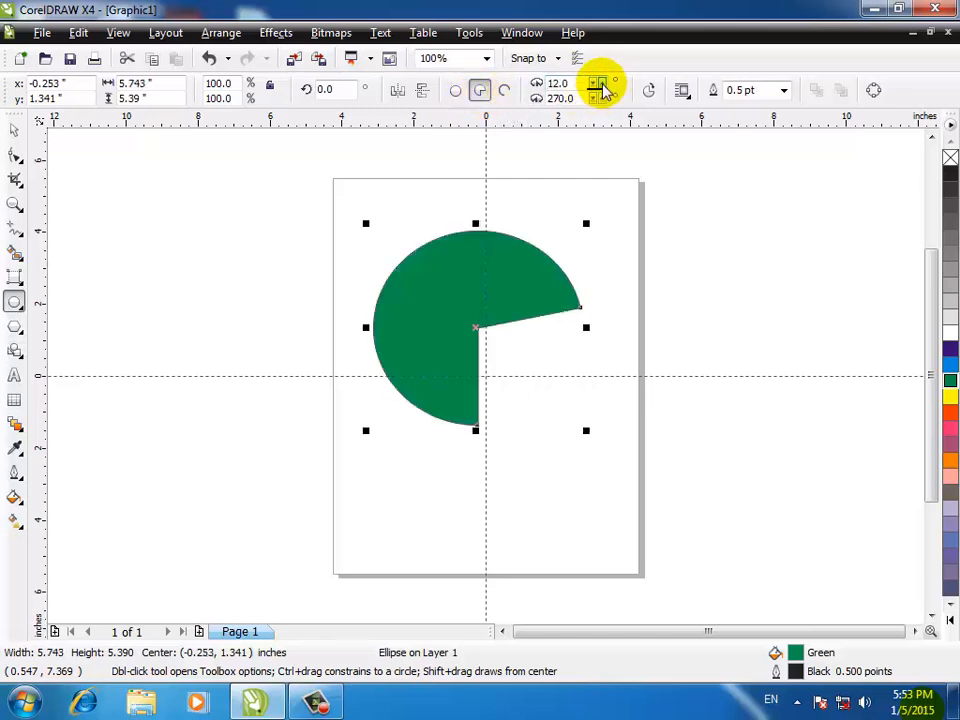
- Restore the green pie to a full ellipse and delete it from the page
left_click(455, 93)
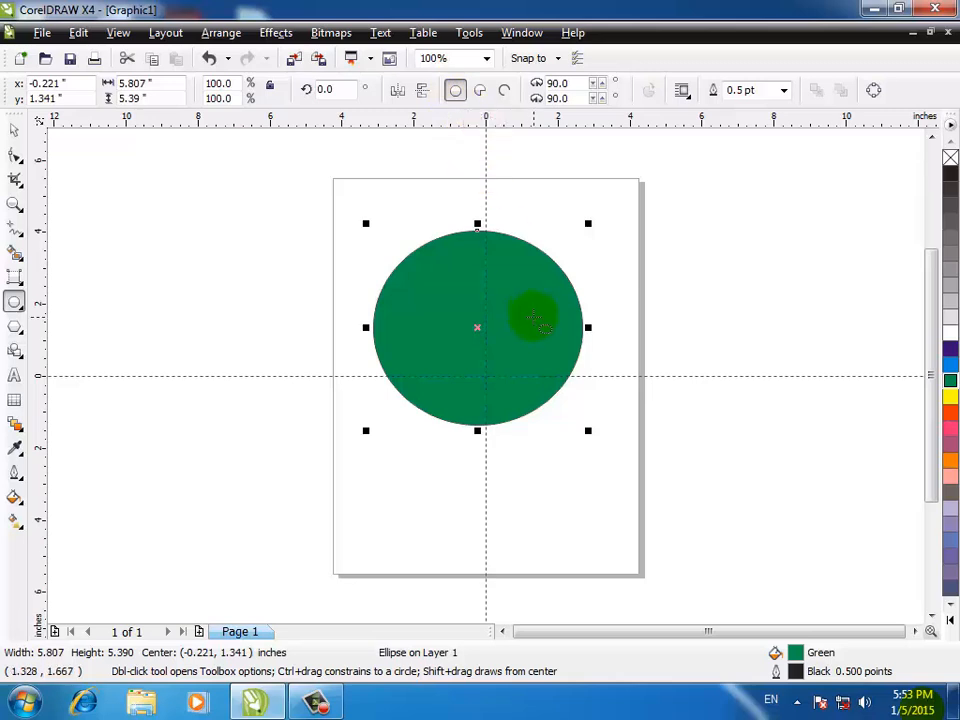
key("Delete")
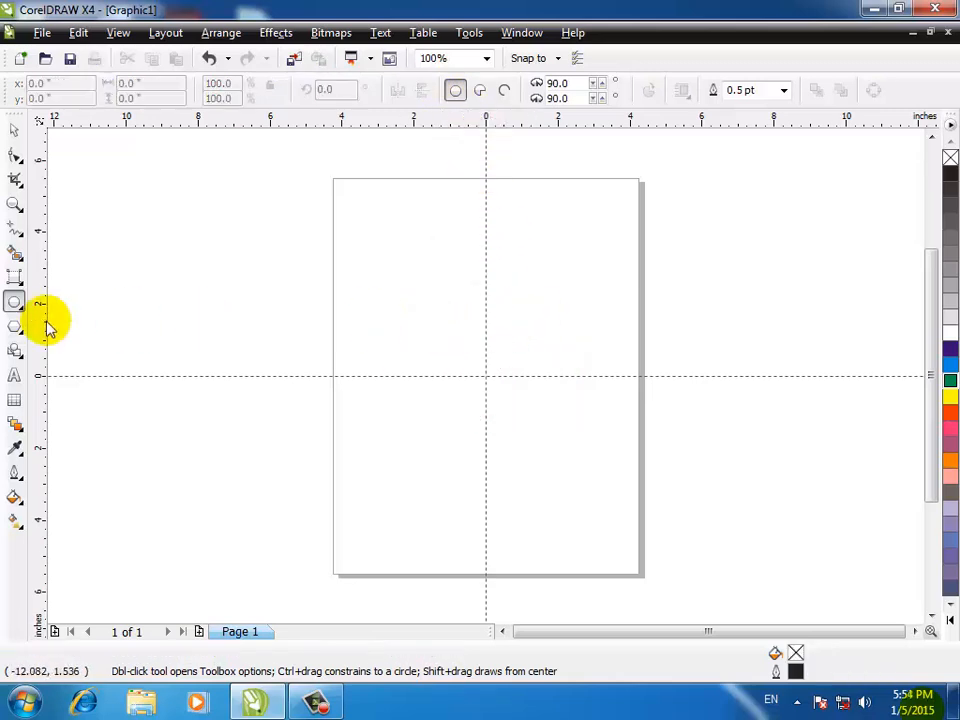
- Draw two 3-point ellipses: about 6.25 by 6.56 inches over the page's left edge, and a tilted one about 5.04 by 3.38 inches over the right
left_click(15, 305)
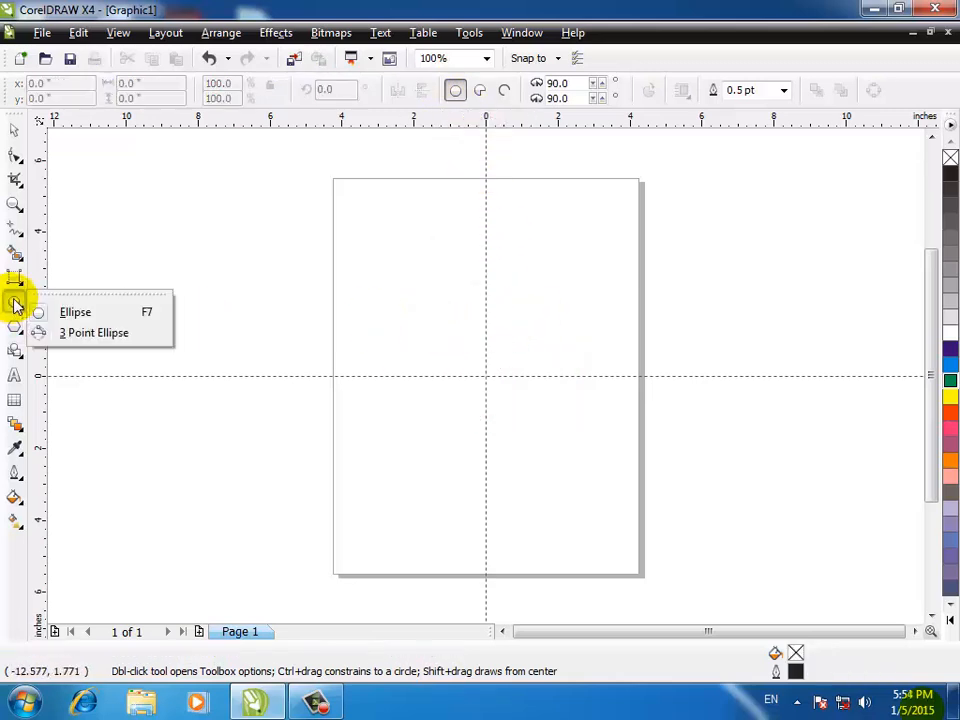
left_click(85, 335)
left_click_drag(263, 222, 261, 460)
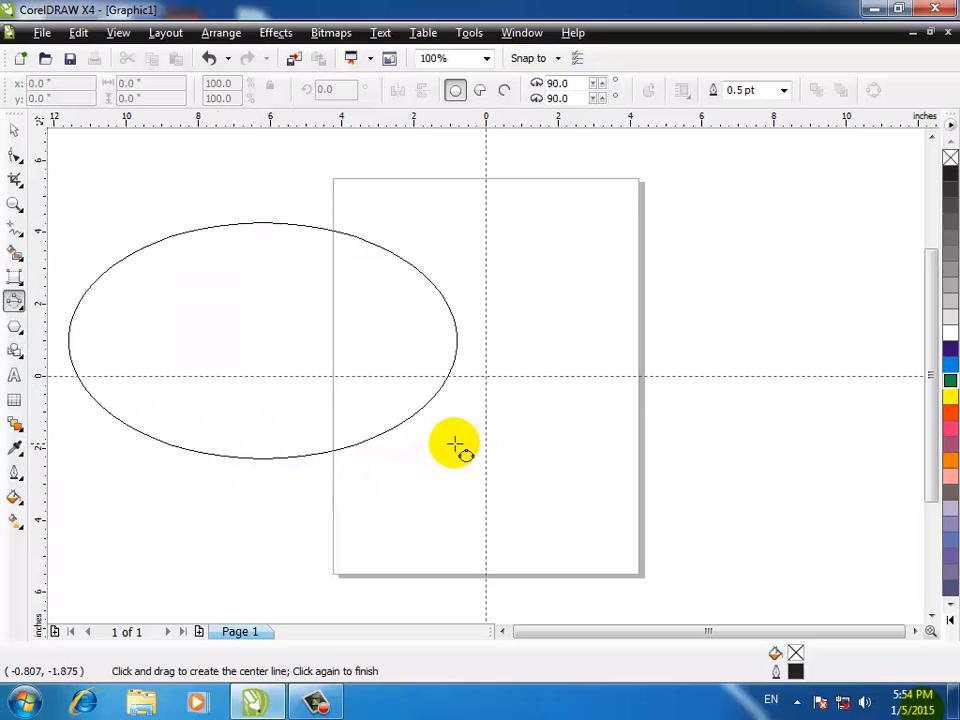
left_click(375, 430)
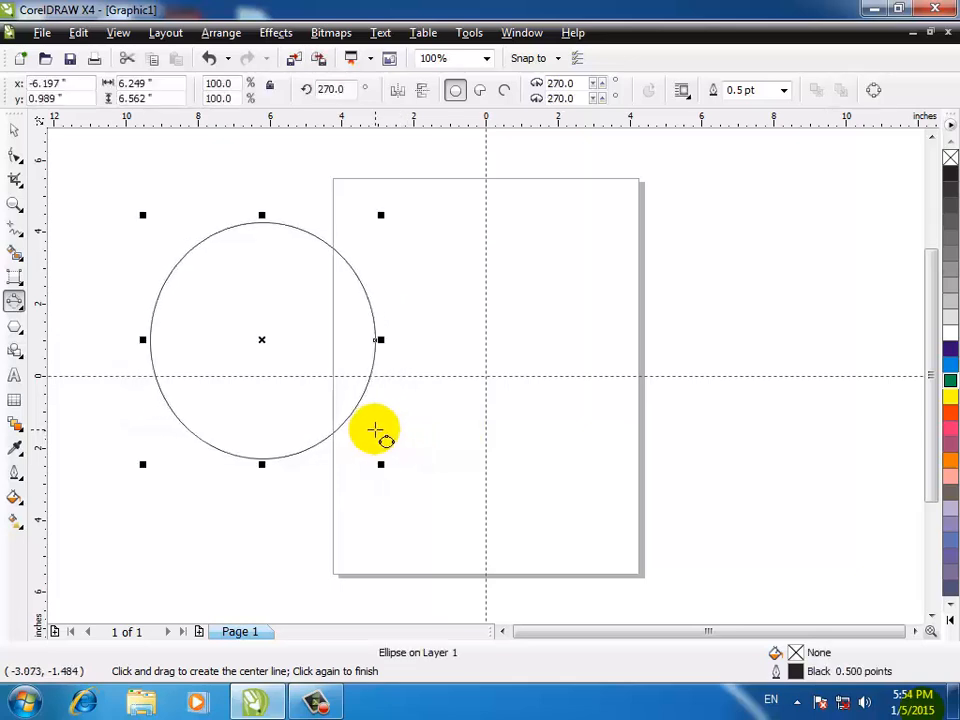
left_click_drag(525, 250, 700, 349)
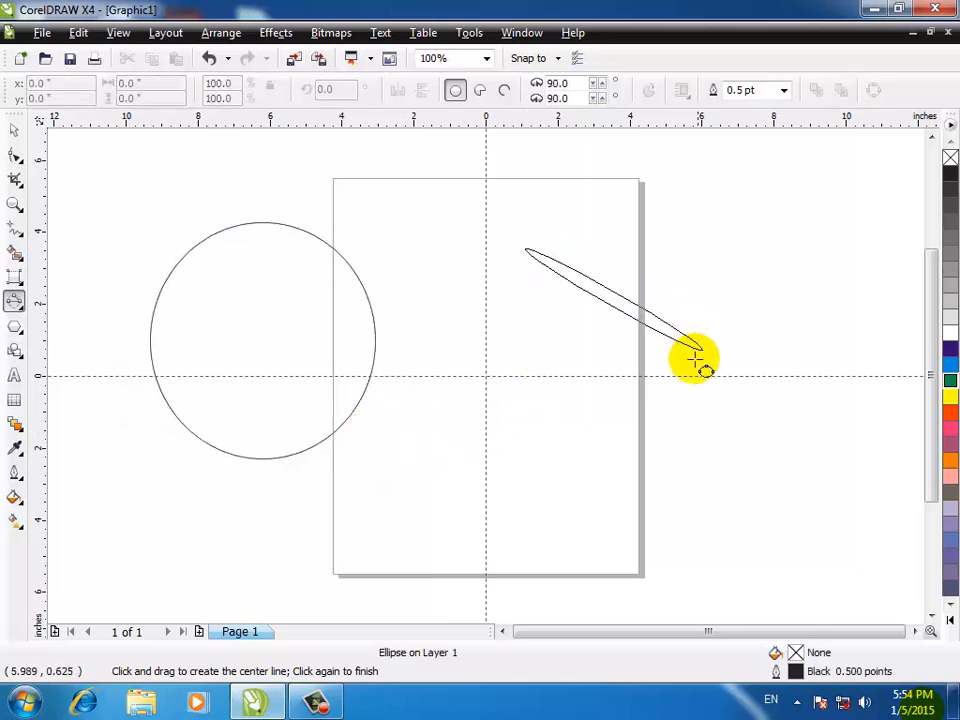
left_click(661, 372)
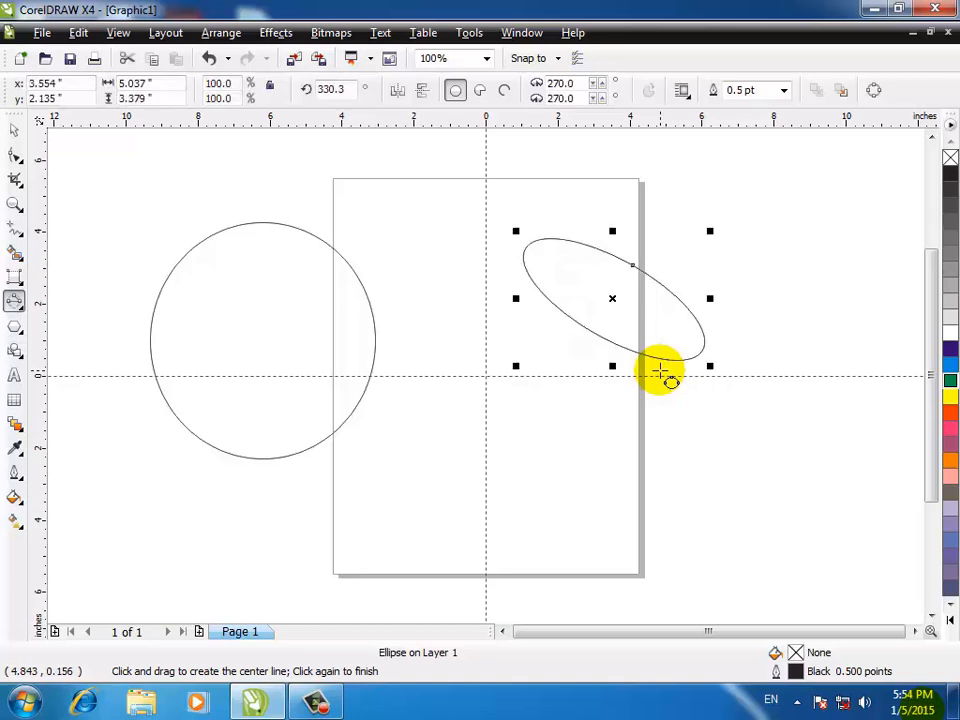
- Select both 3-point ellipses together and delete them
left_click(15, 130)
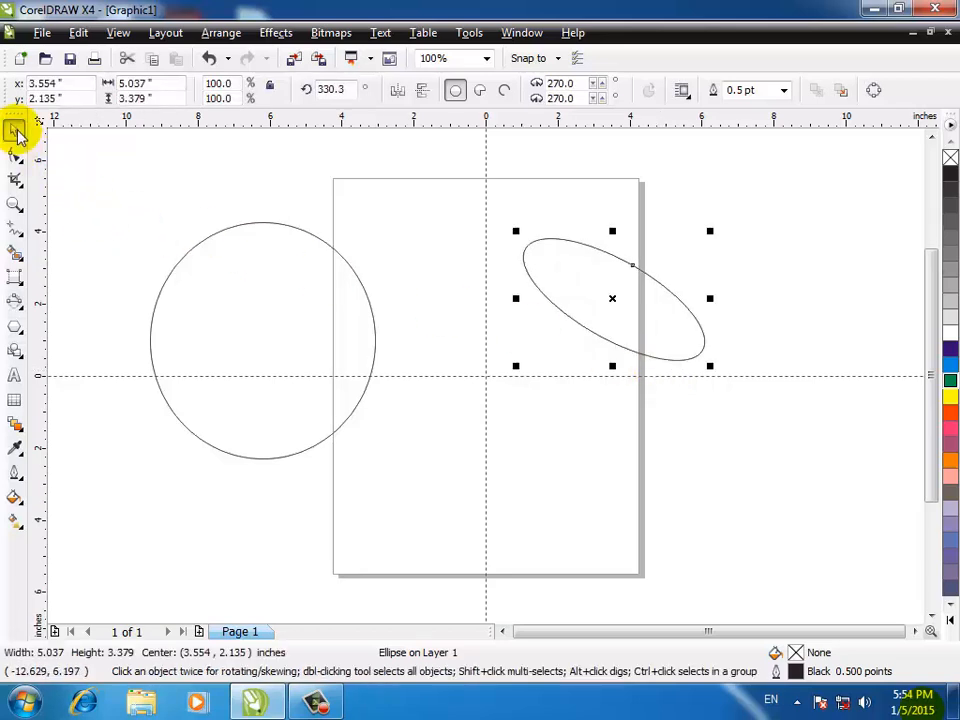
left_click_drag(79, 150, 776, 568)
key("Delete")
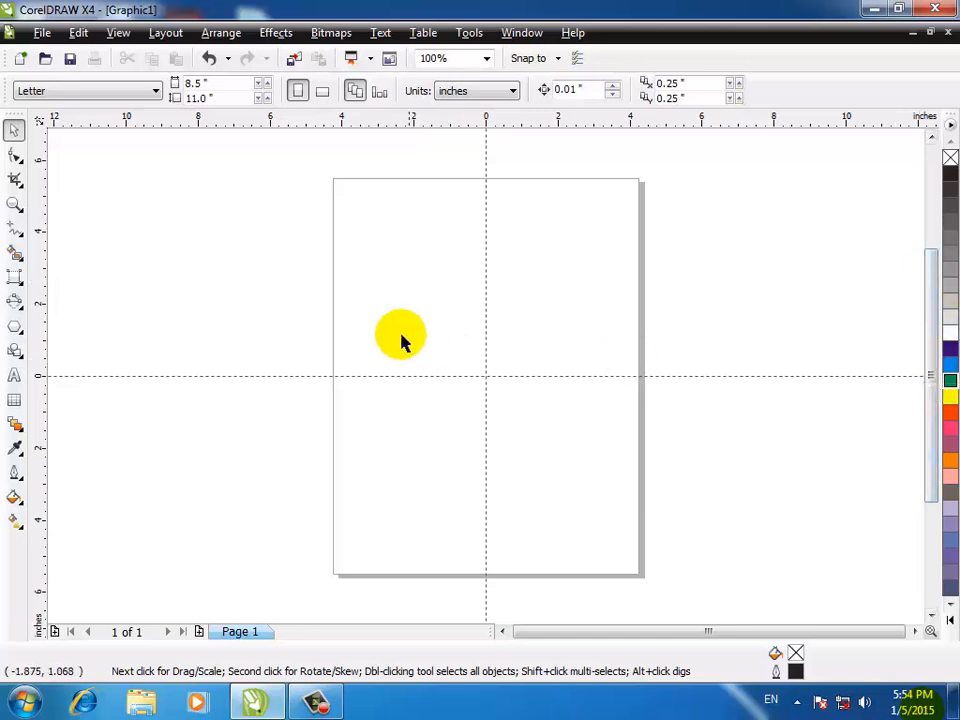
- Draw a rectangle about 2.97 by 3.18 inches in the upper-left quarter of the page
left_click(14, 278)
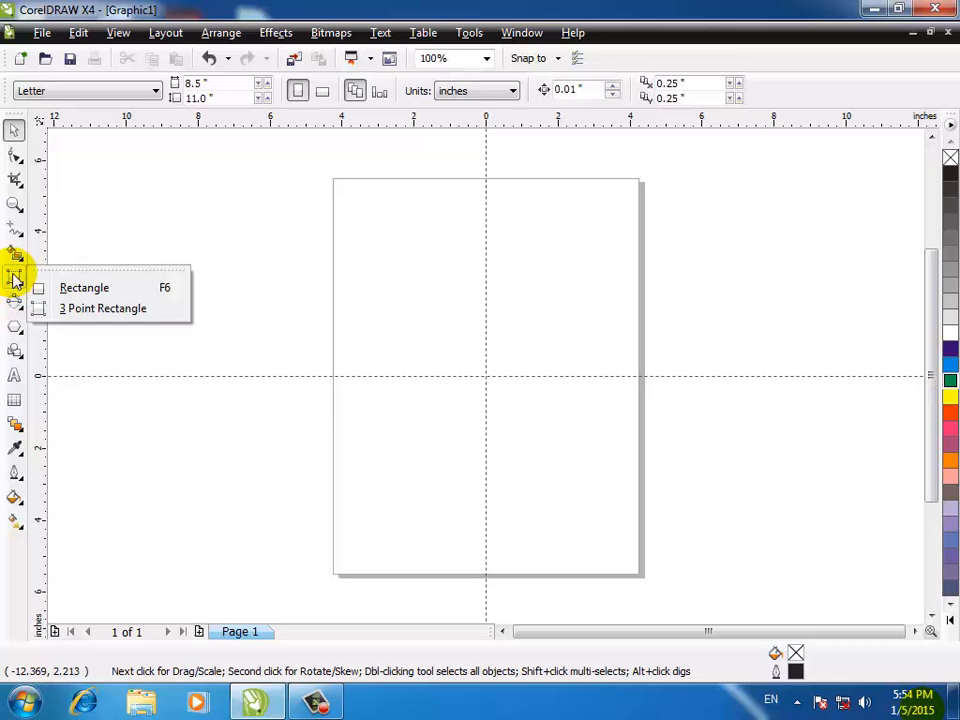
left_click(137, 287)
left_click_drag(352, 255, 459, 369)
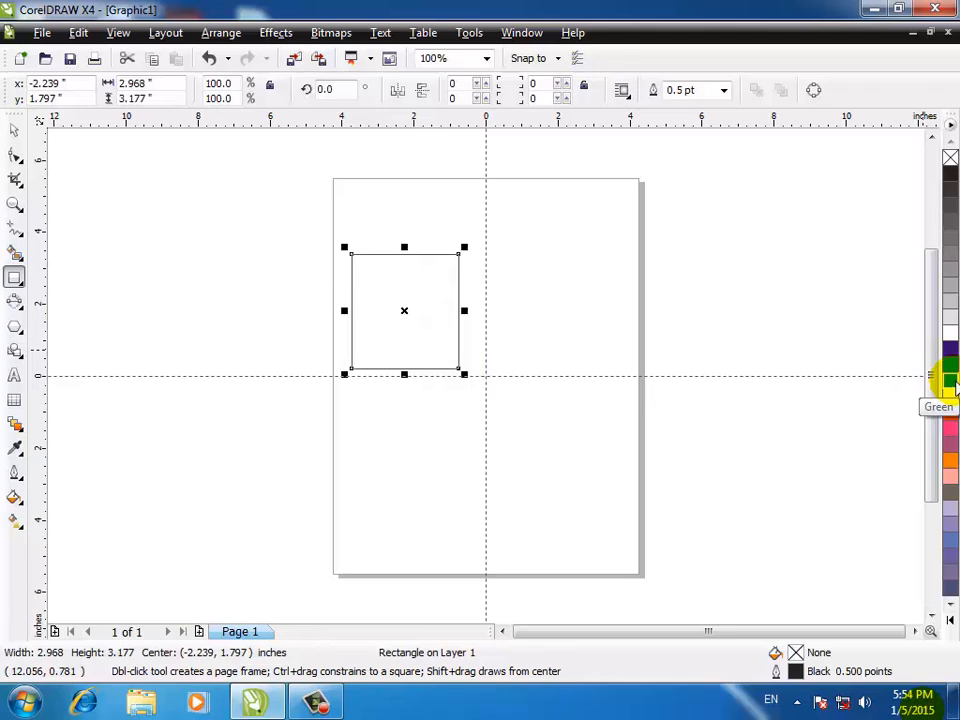
- With nothing selected, set the default fill for new graphic objects to Pink
left_click(15, 129)
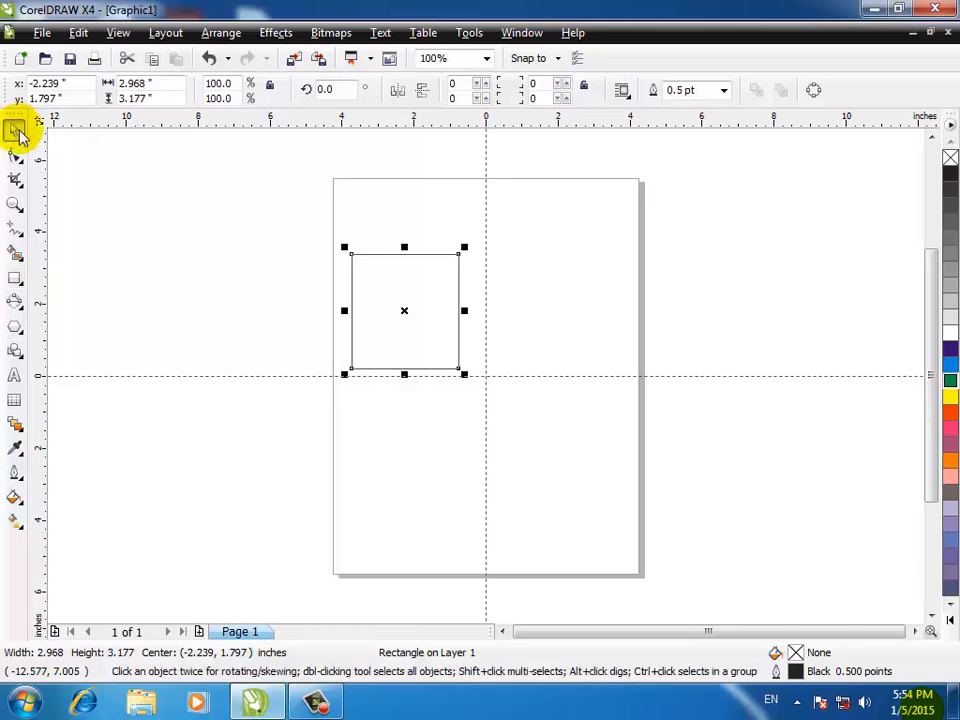
left_click(120, 208)
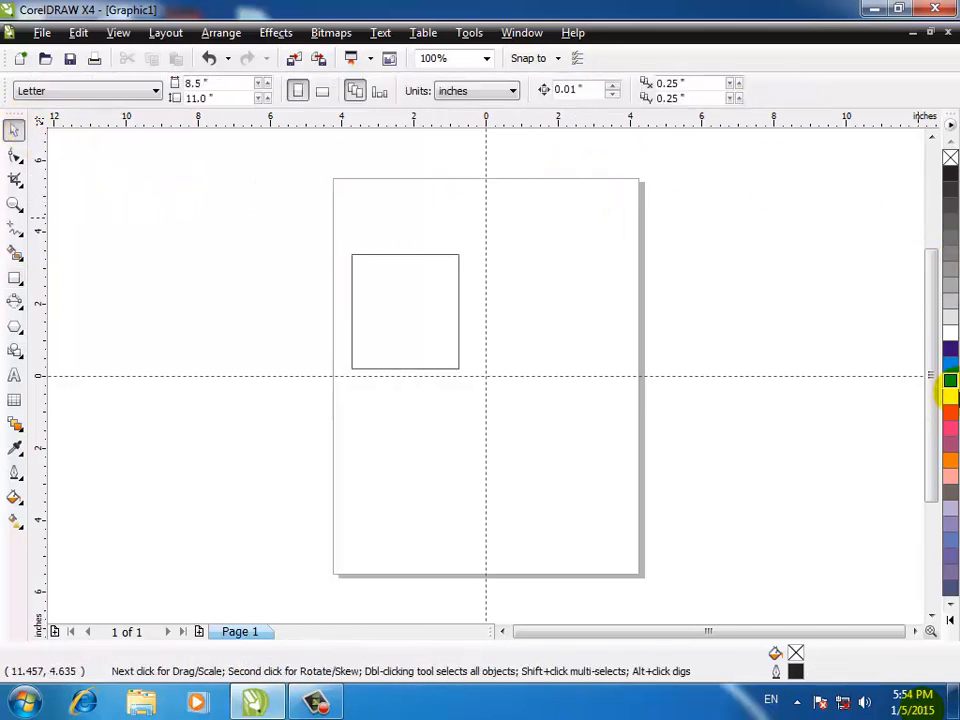
left_click(950, 478)
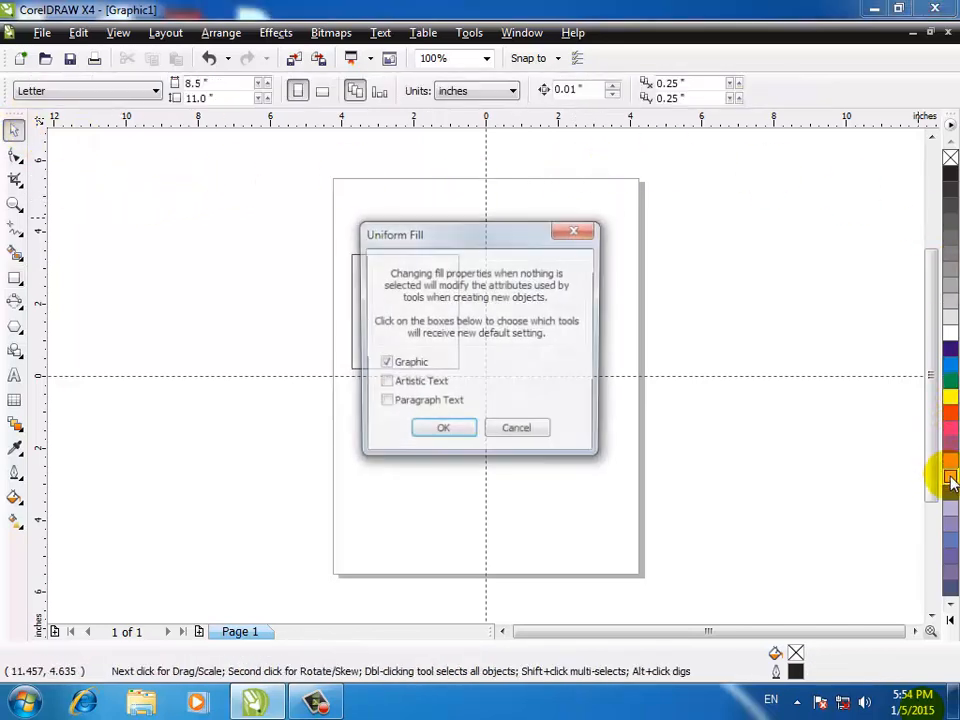
left_click(433, 432)
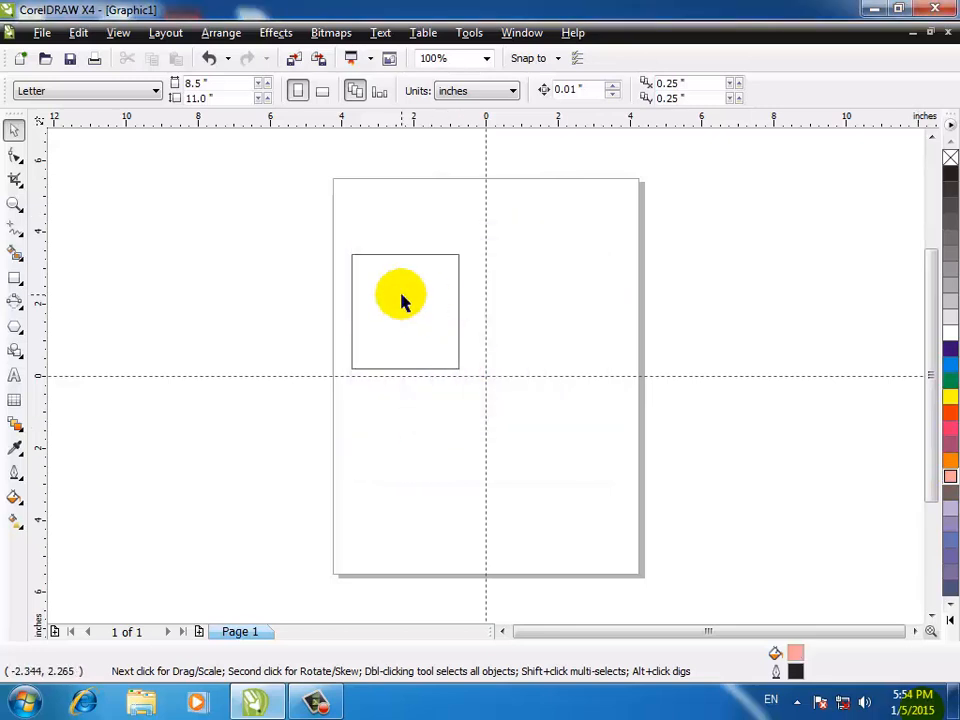
- Draw three rectangles with the default fill: one about 2.84 by 2.55 inches over the page's right edge and two left of the page
left_click(14, 282)
left_click_drag(542, 252, 645, 343)
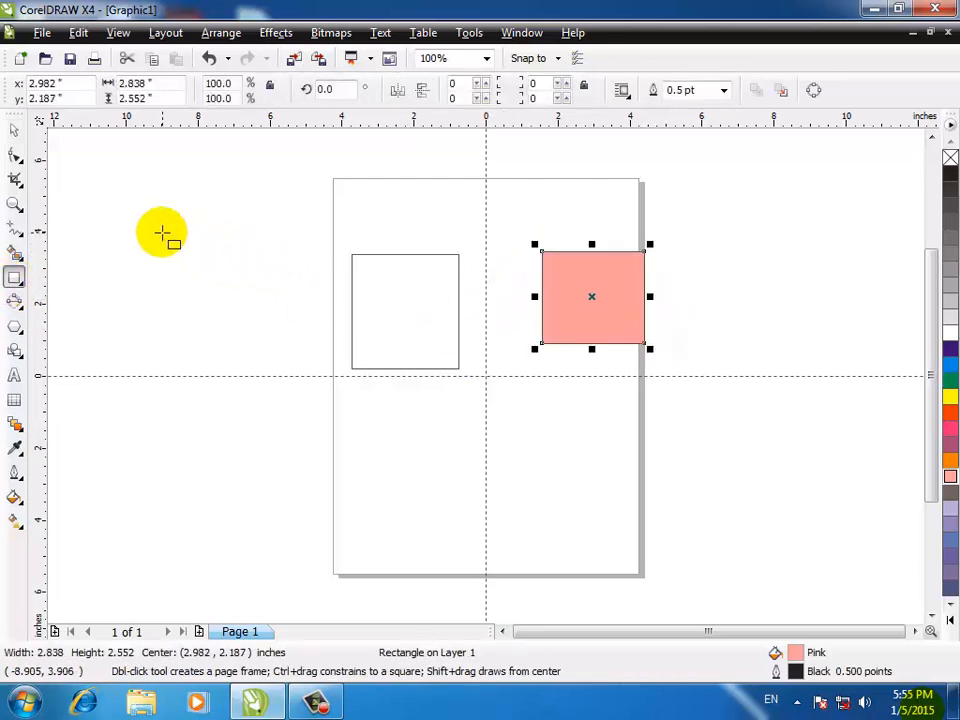
left_click_drag(162, 233, 245, 333)
left_click_drag(228, 416, 320, 494)
left_click(405, 456)
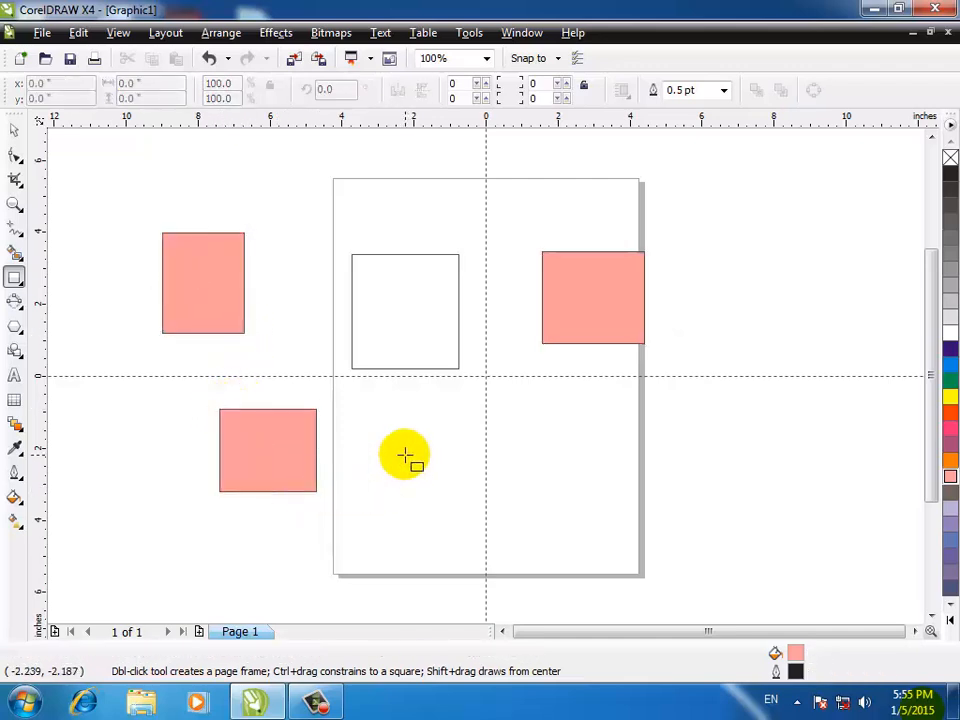
- With nothing selected, reset the default fill for new graphic objects to no fill
left_click(14, 133)
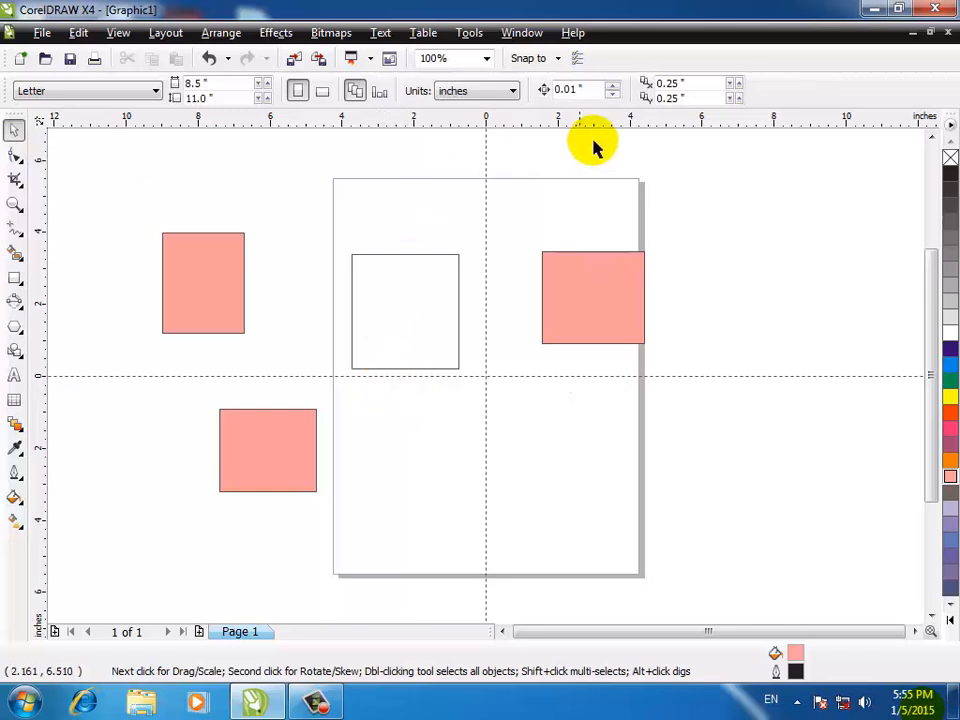
left_click(950, 160)
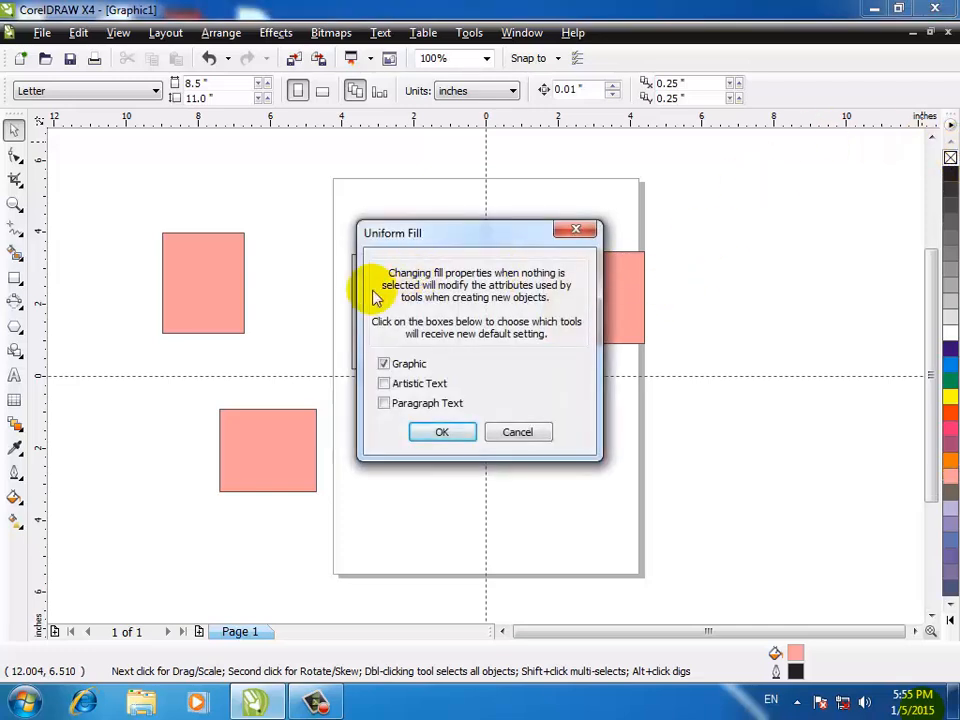
left_click(439, 433)
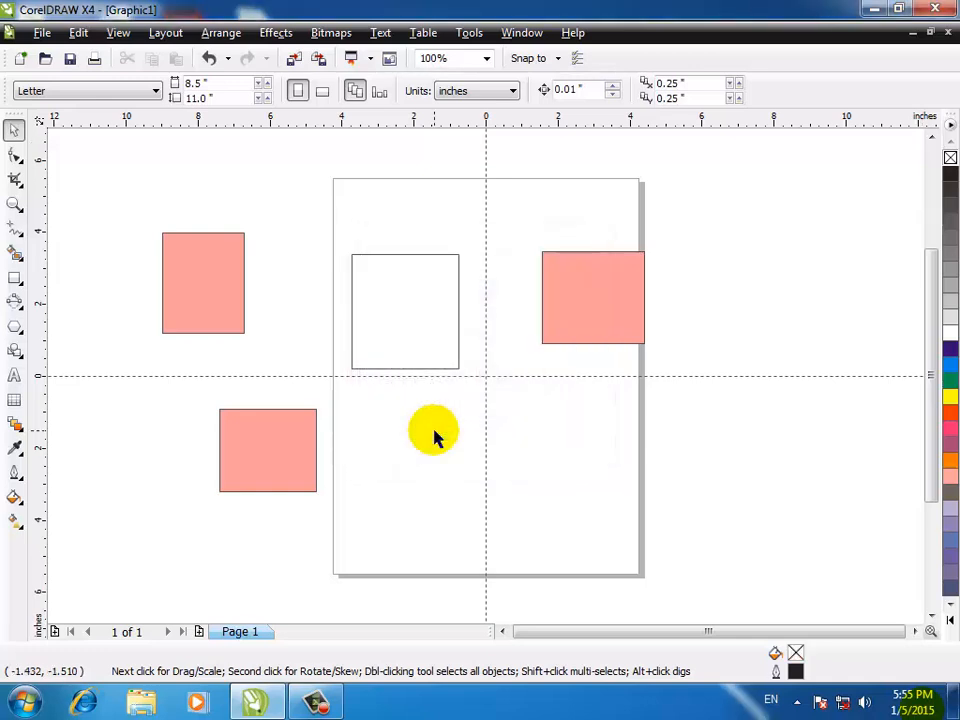
- Draw an unfilled rectangle about 3 by 2.5 inches in the lower-right quarter of the page and deselect it
left_click(14, 278)
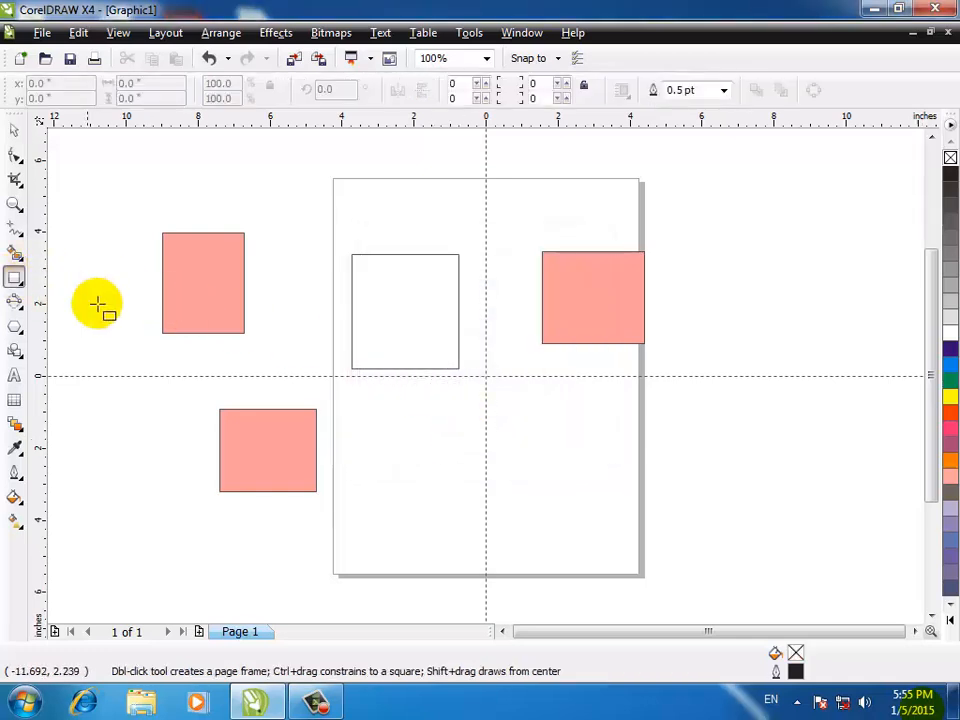
left_click_drag(508, 400, 616, 491)
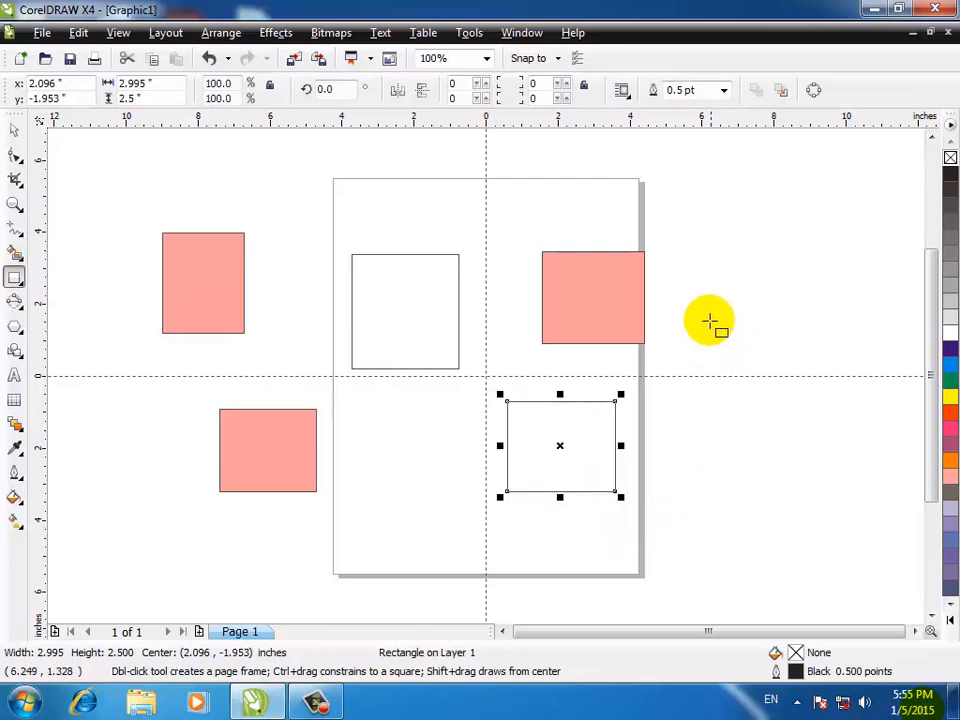
key("Escape")
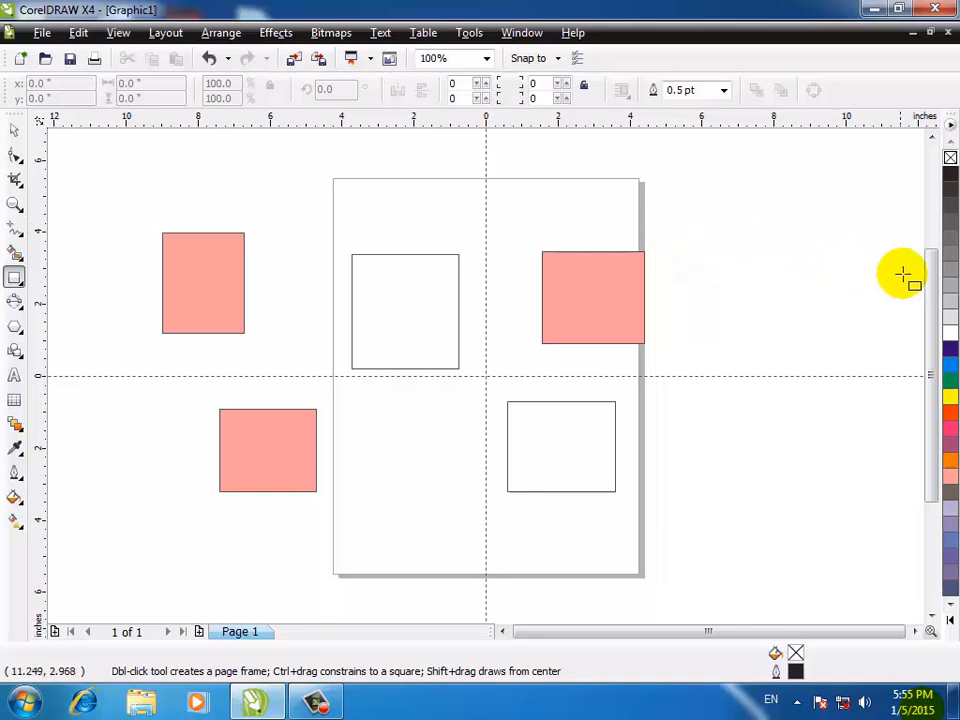
- Set the default outline colour for new graphics to White and draw three rectangles beside the page, the last about 2.14 by 2.16 inches
right_click(950, 335)
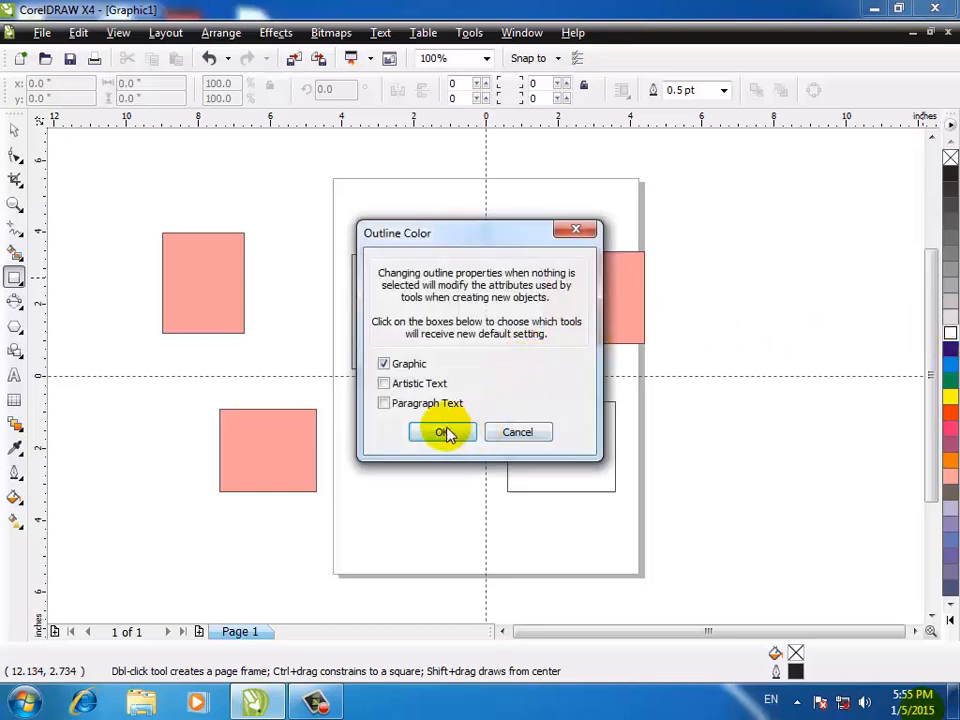
left_click(443, 432)
left_click_drag(688, 201, 791, 300)
left_click_drag(737, 435, 788, 481)
left_click_drag(95, 398, 172, 476)
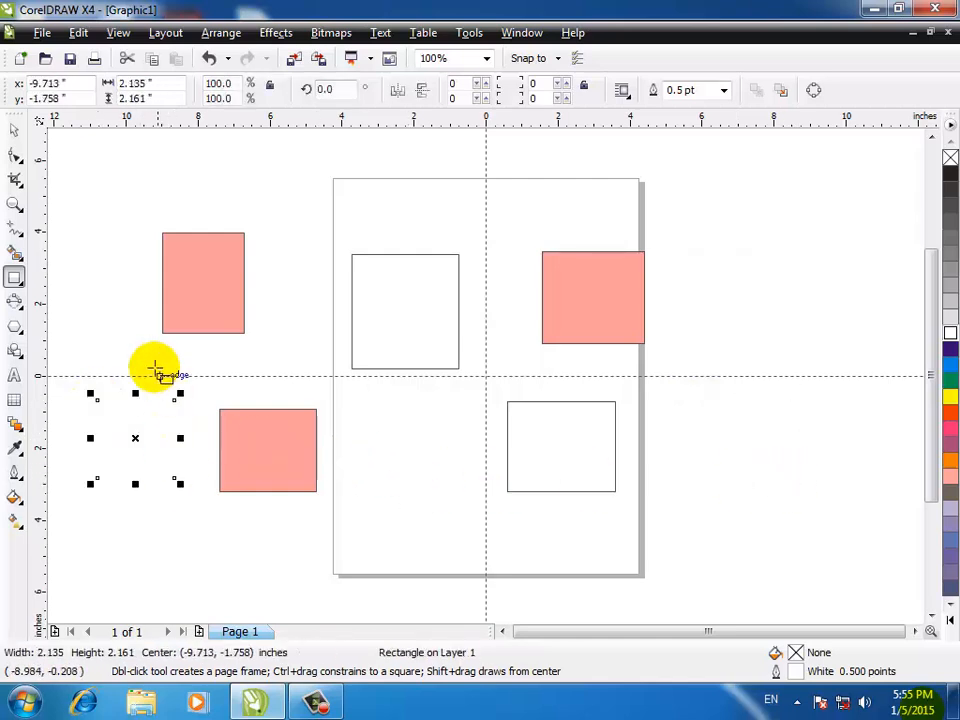
- Delete the white-outlined rectangle left of the page and return to the Pick tool
key("Delete")
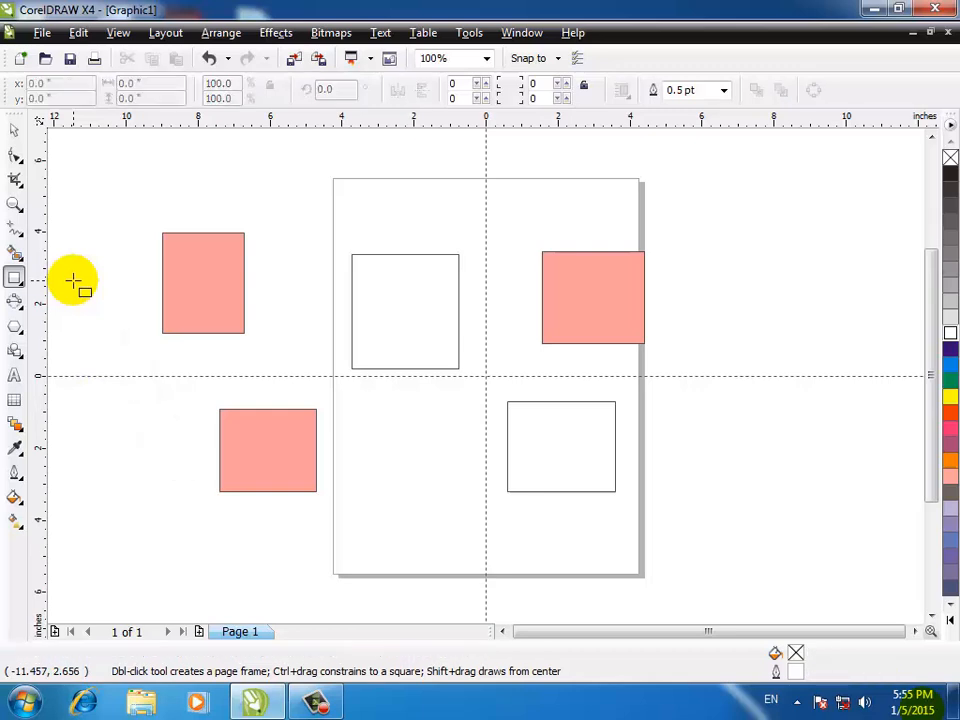
left_click(14, 133)
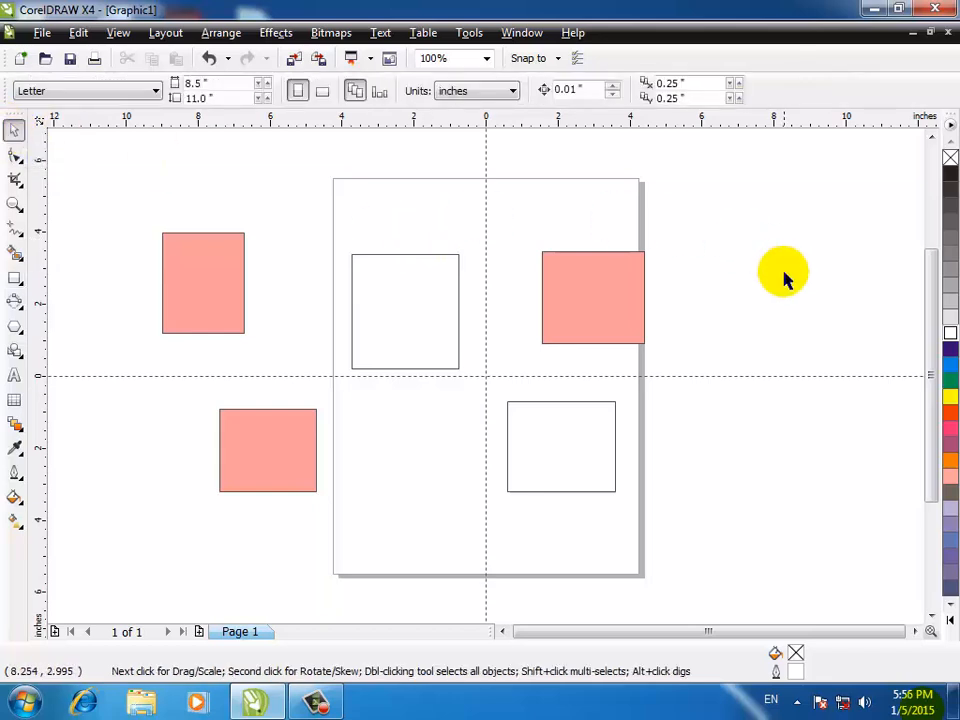
- With nothing selected, set the default outline colour for new graphics to Black and draw two rectangles right of the page, the lower about 2.06 by 2.27 inches
right_click(950, 176)
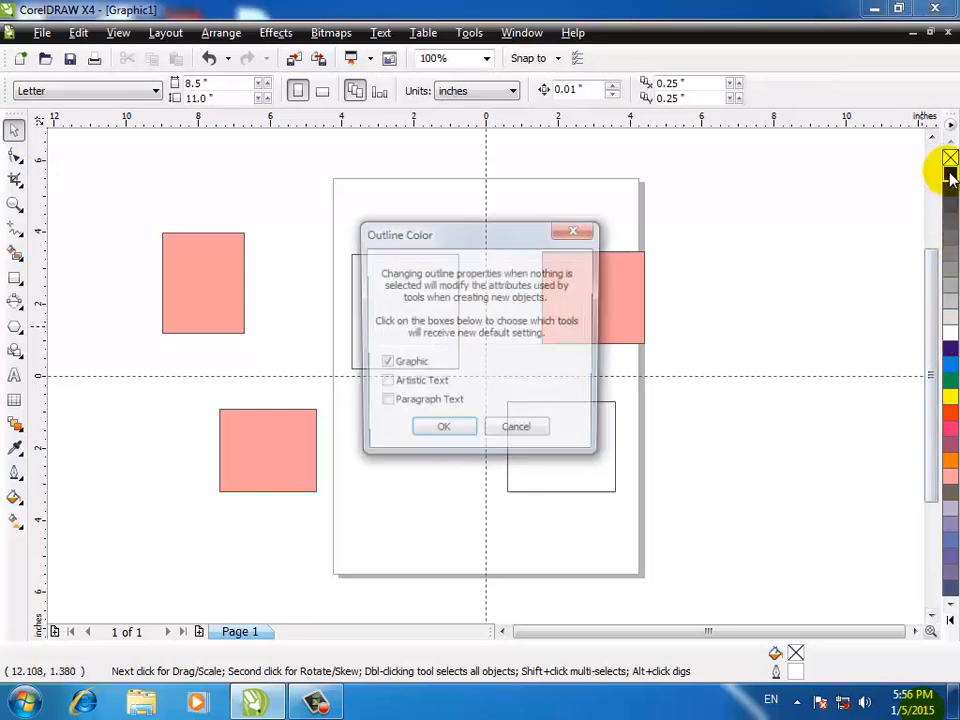
left_click(443, 432)
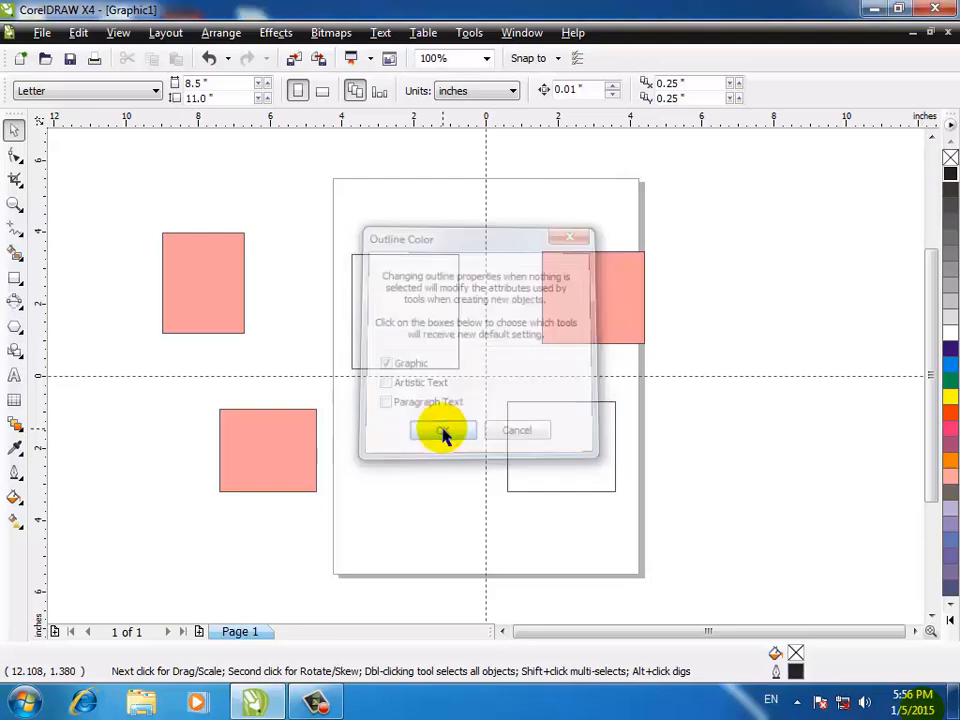
left_click(14, 280)
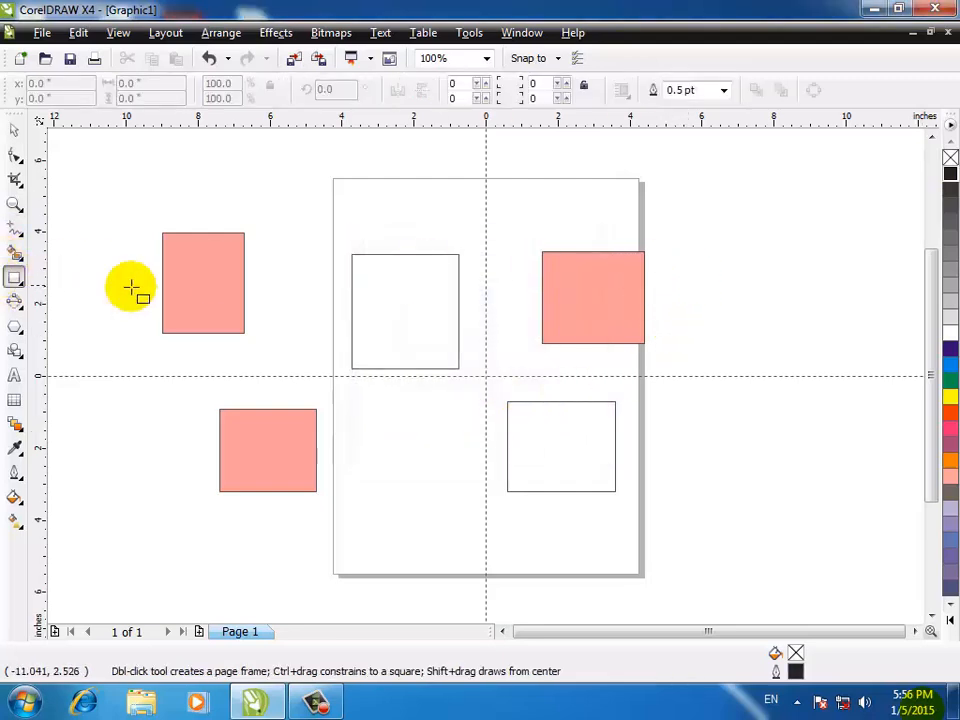
left_click_drag(687, 226, 748, 292)
left_click_drag(685, 401, 771, 494)
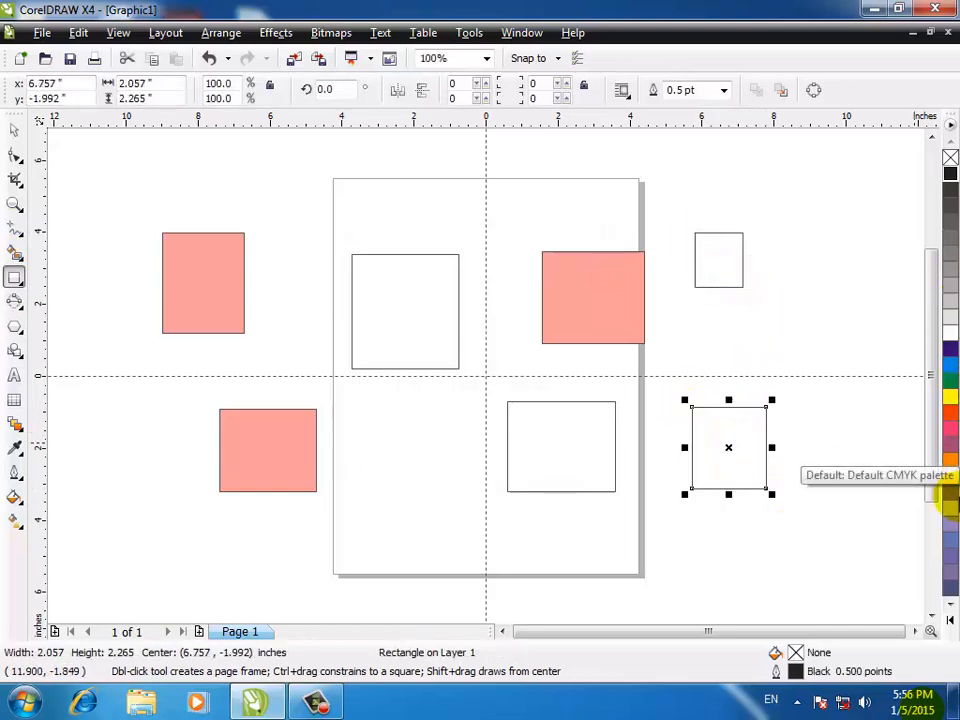
left_click(16, 132)
left_click(872, 226)
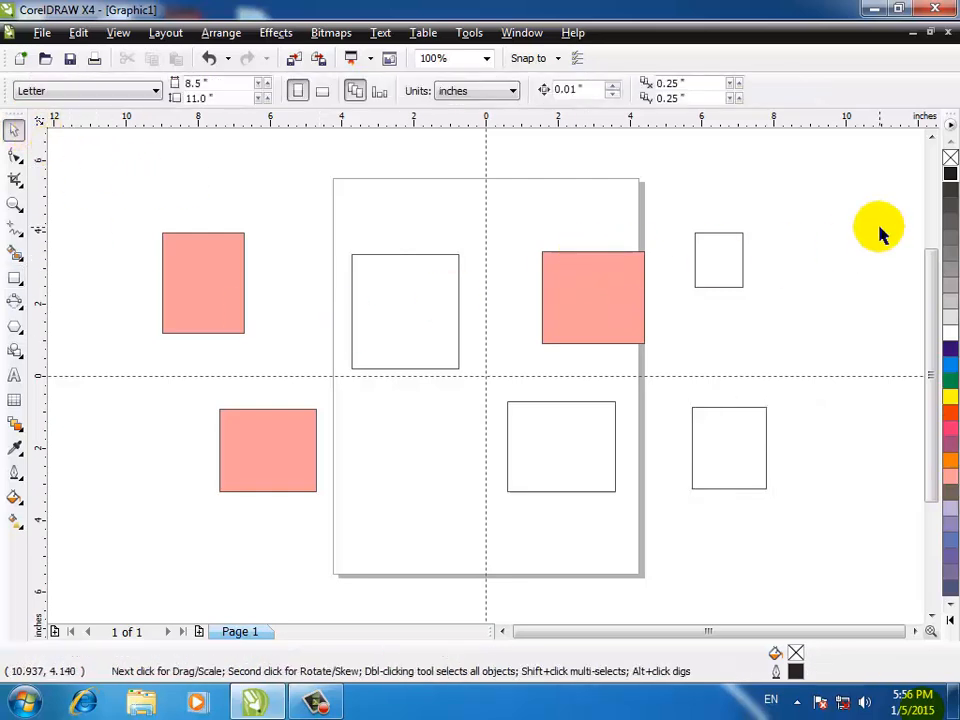
left_click(201, 264)
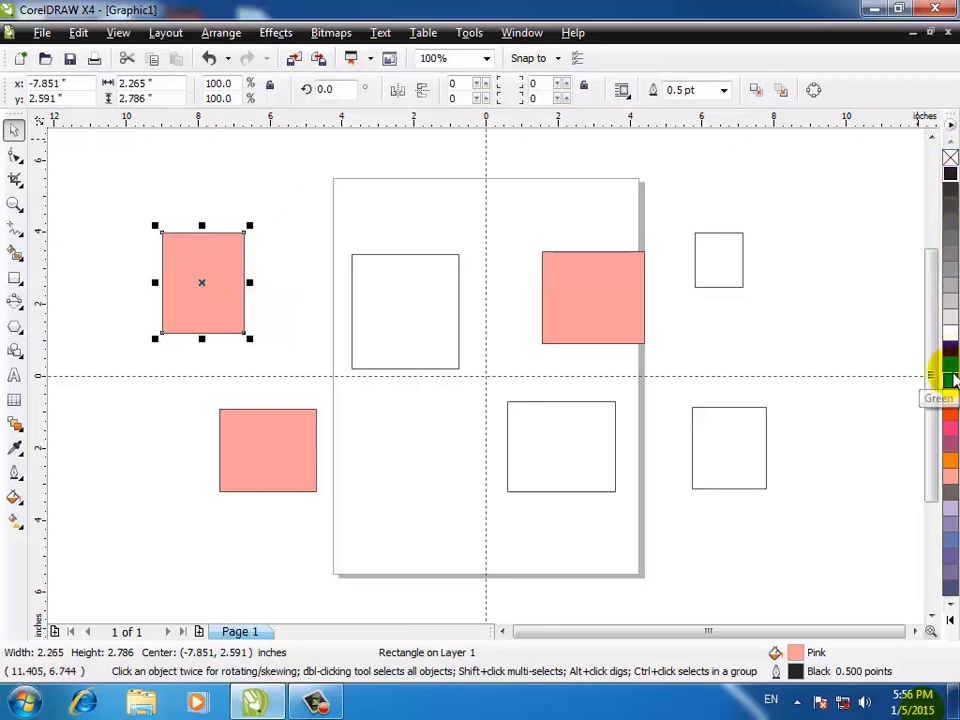
left_click(318, 704)
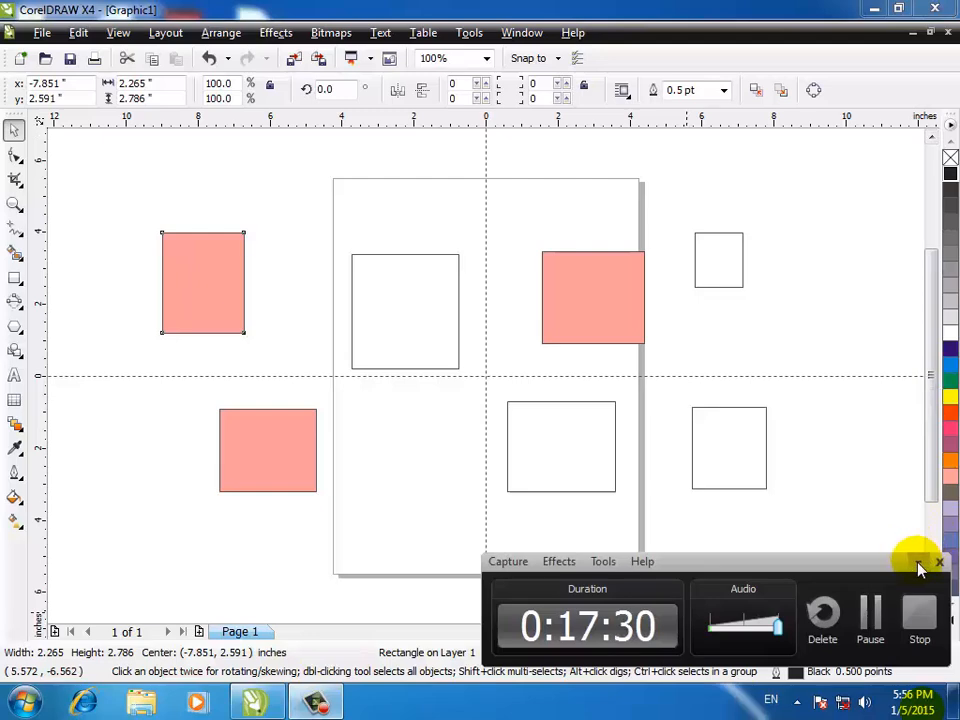
left_click(920, 564)
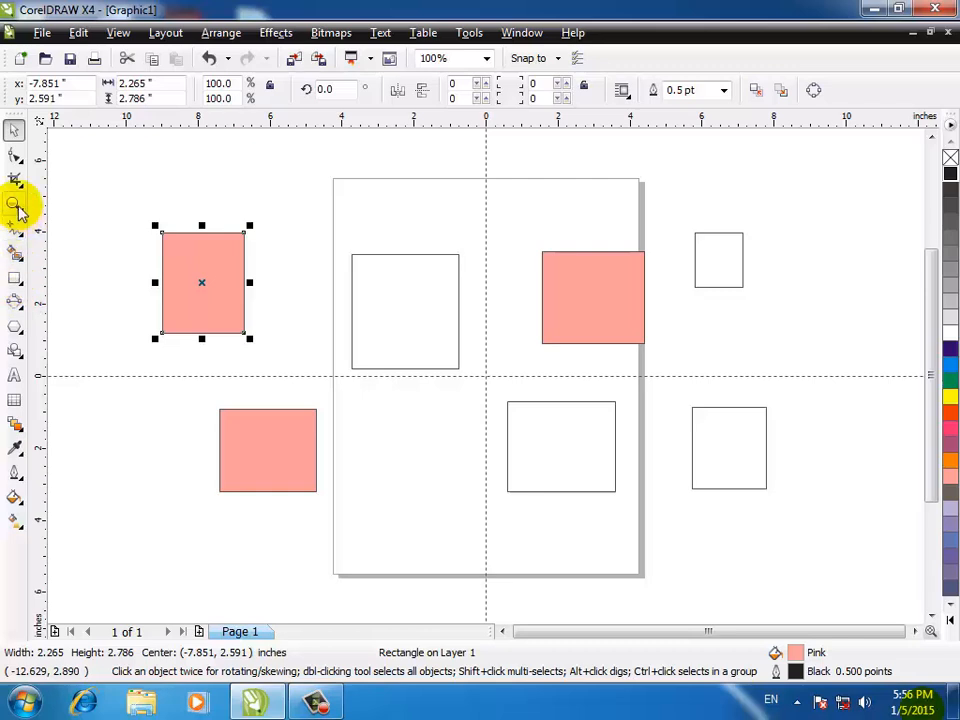
left_click(395, 214)
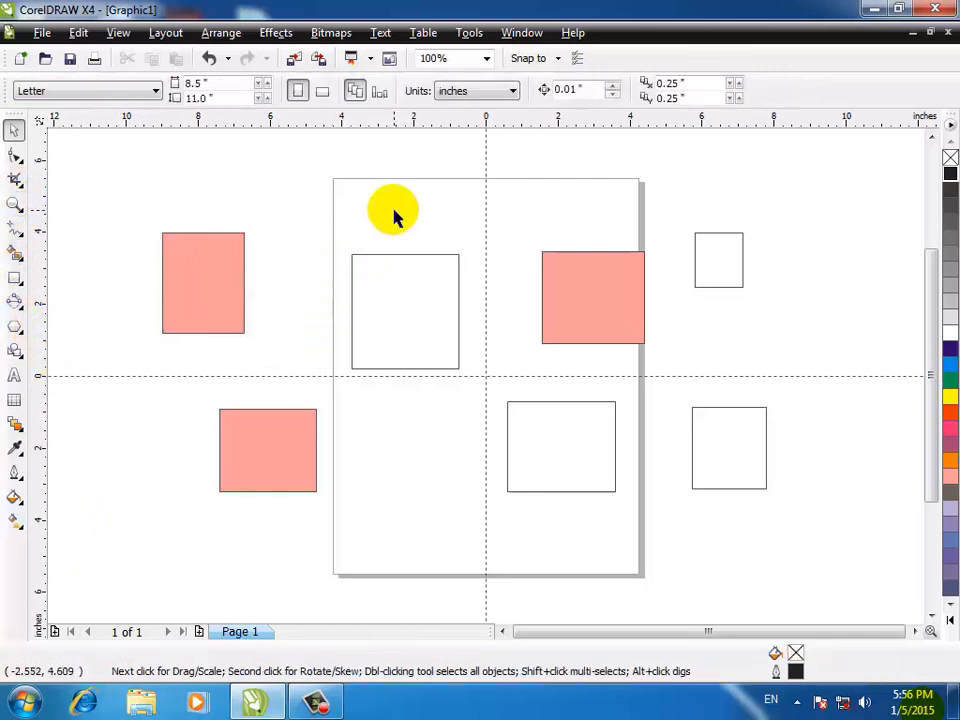